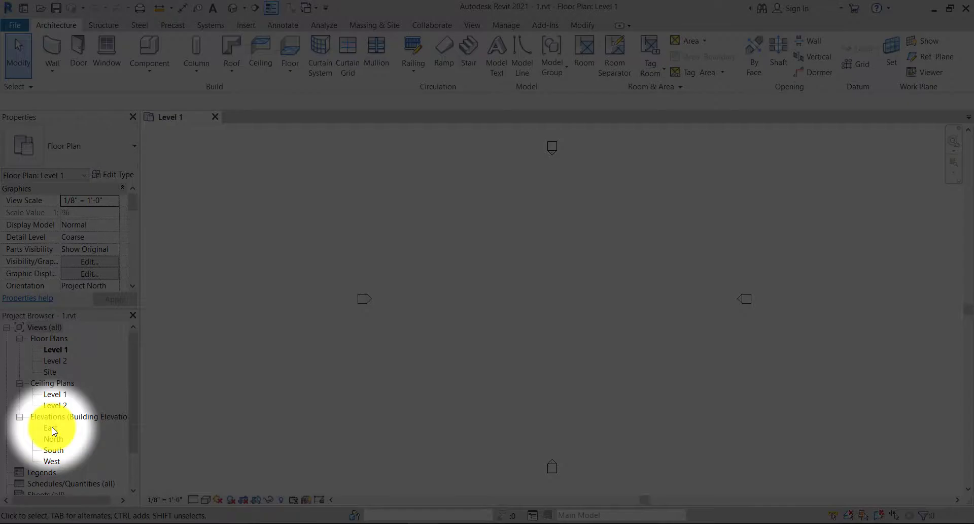
Step: Open the East building elevation view to show the level lines
double_click(53, 429)
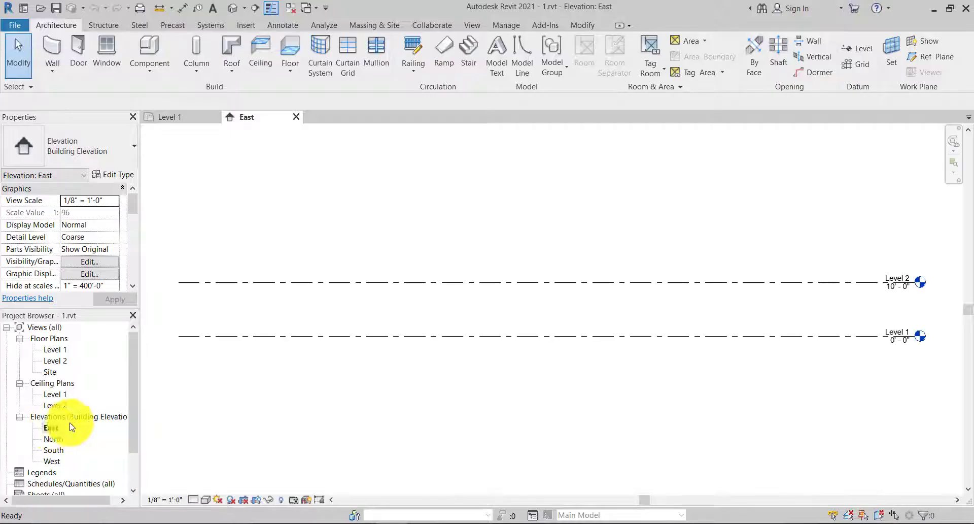
scroll(816, 329, "up", 4)
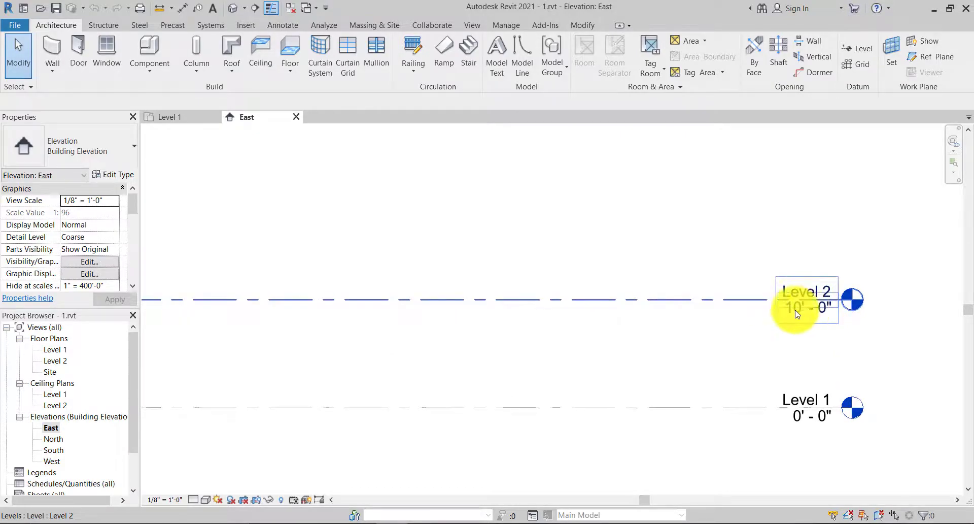
scroll(802, 312, "up", 2)
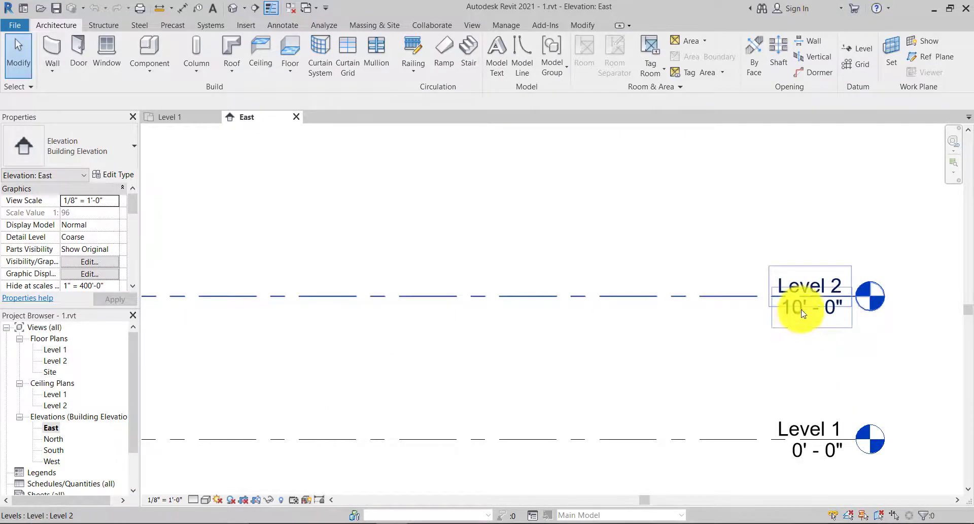
scroll(804, 320, "down", 1)
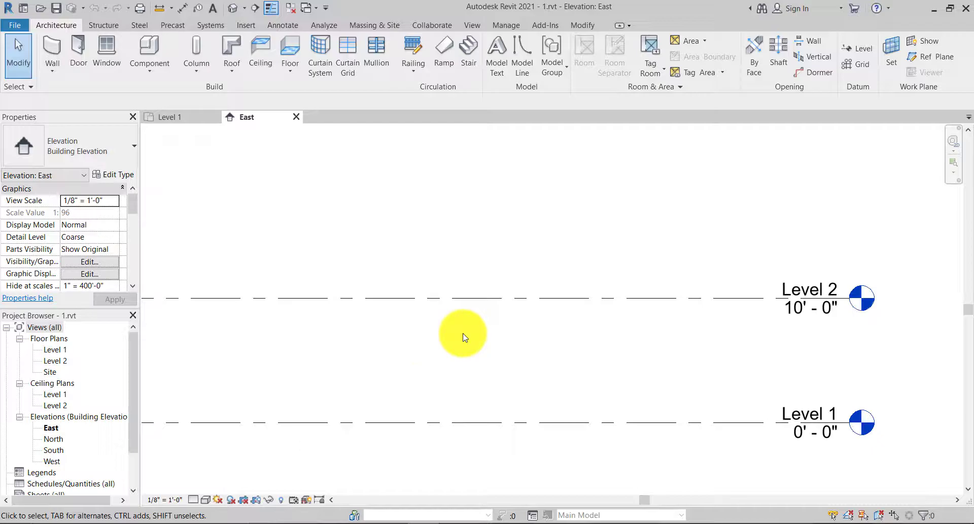
Step: Set the project's length units to millimeters with 0 decimal places
key("u")
key("n")
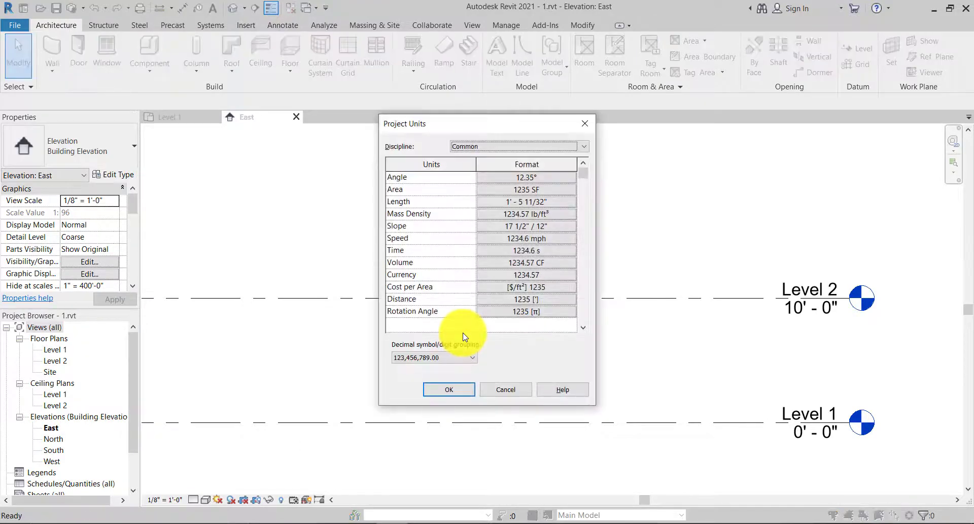
left_click(531, 203)
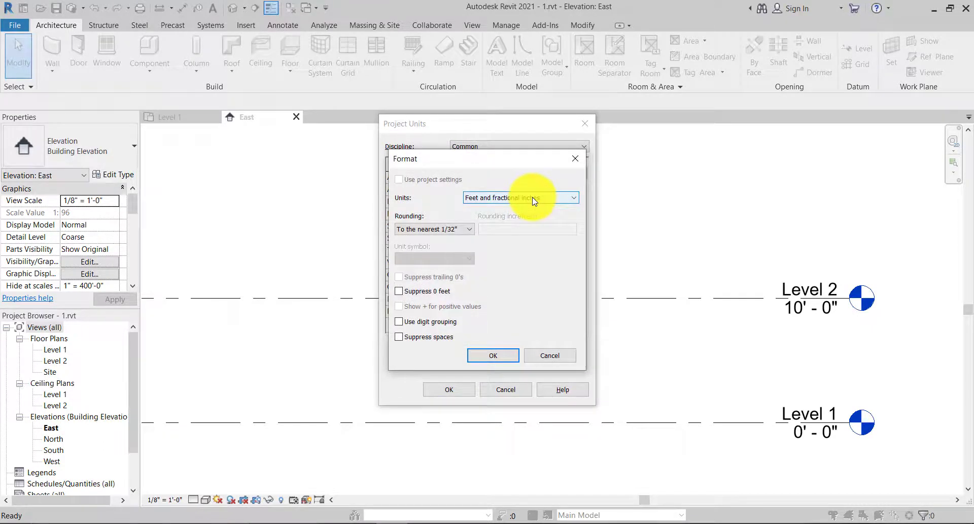
left_click(534, 199)
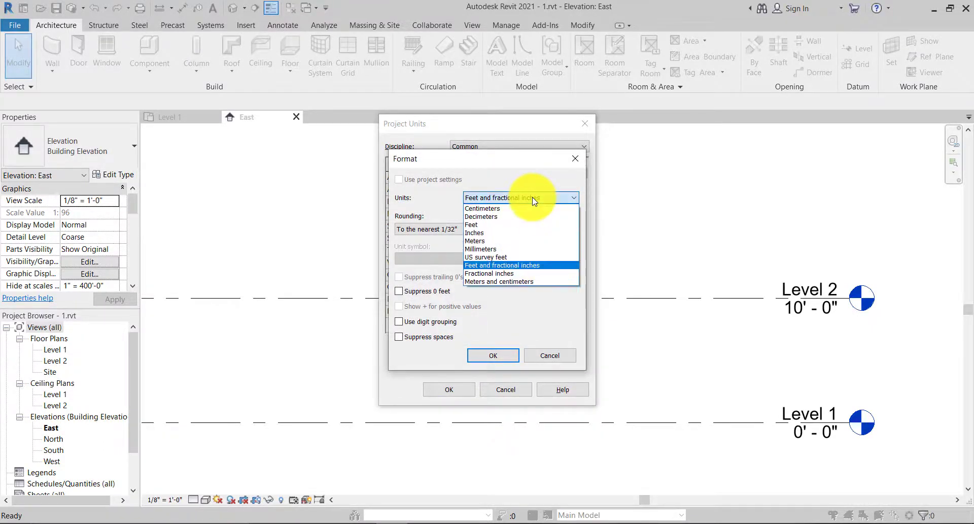
left_click(507, 248)
left_click(501, 358)
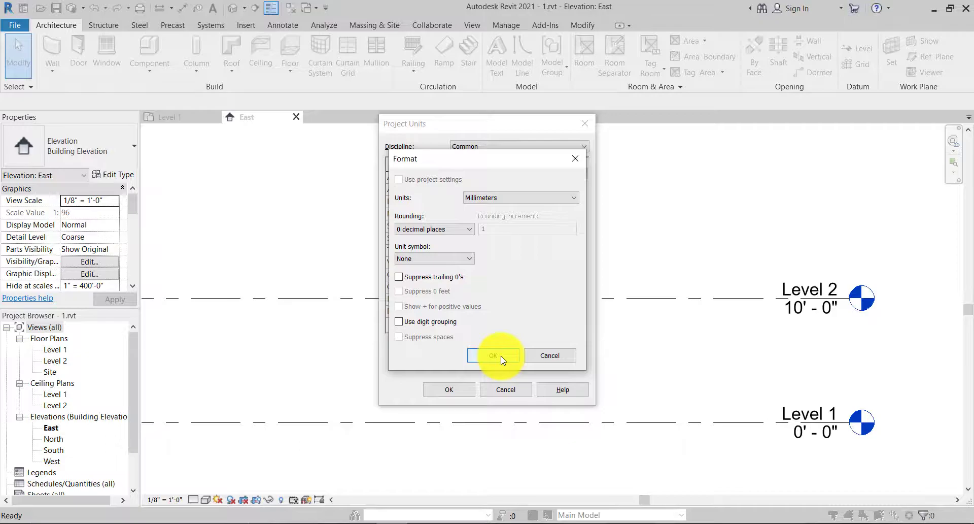
left_click(470, 230)
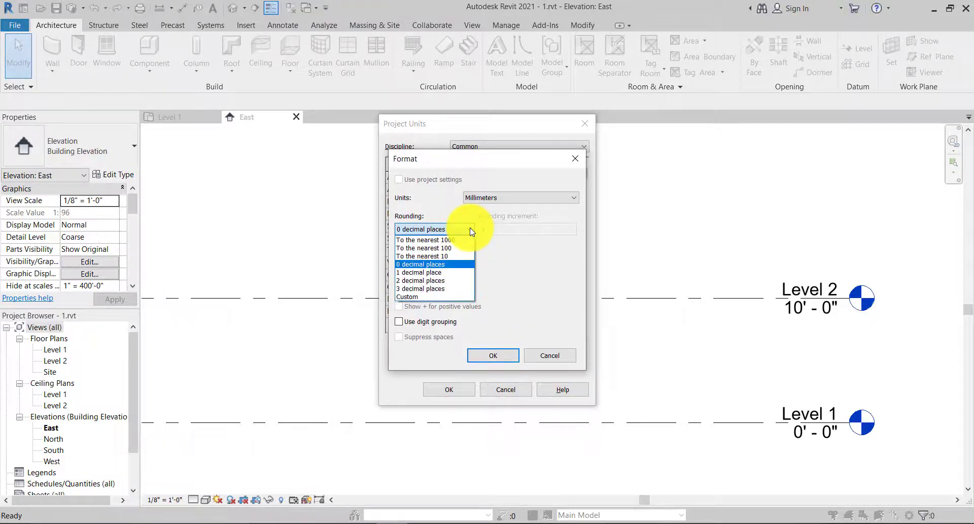
left_click(466, 263)
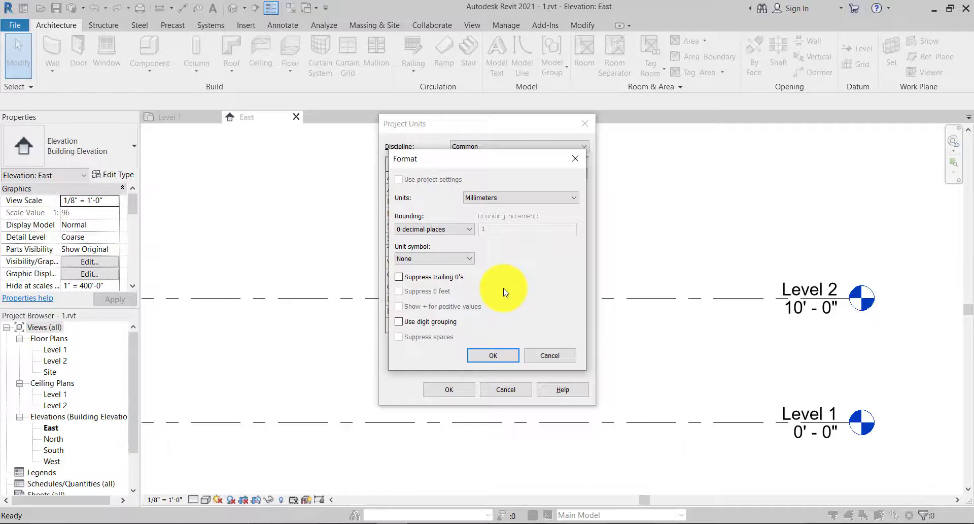
left_click(509, 358)
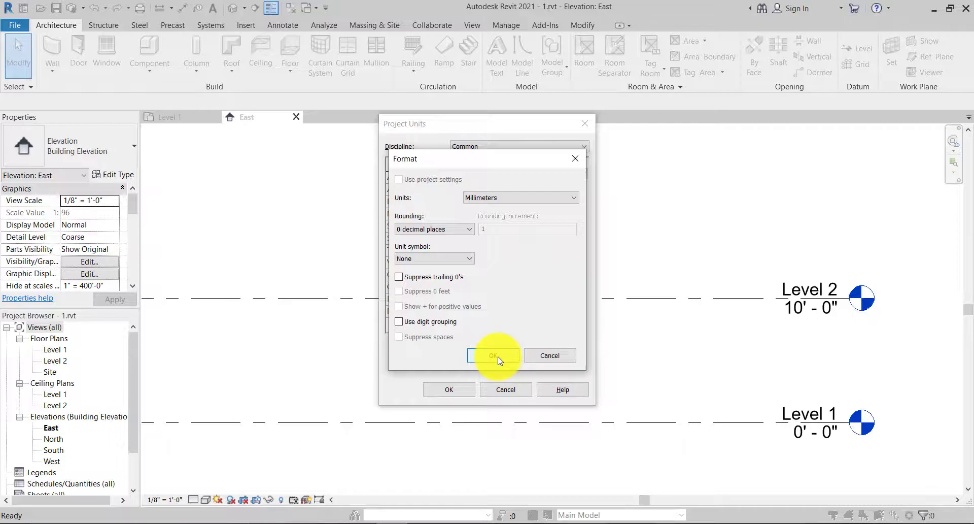
left_click(496, 356)
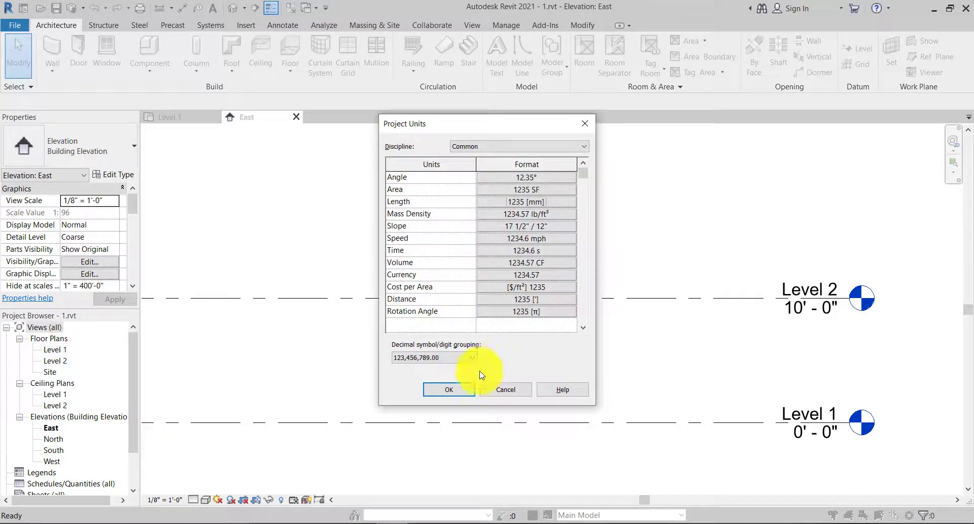
left_click(448, 389)
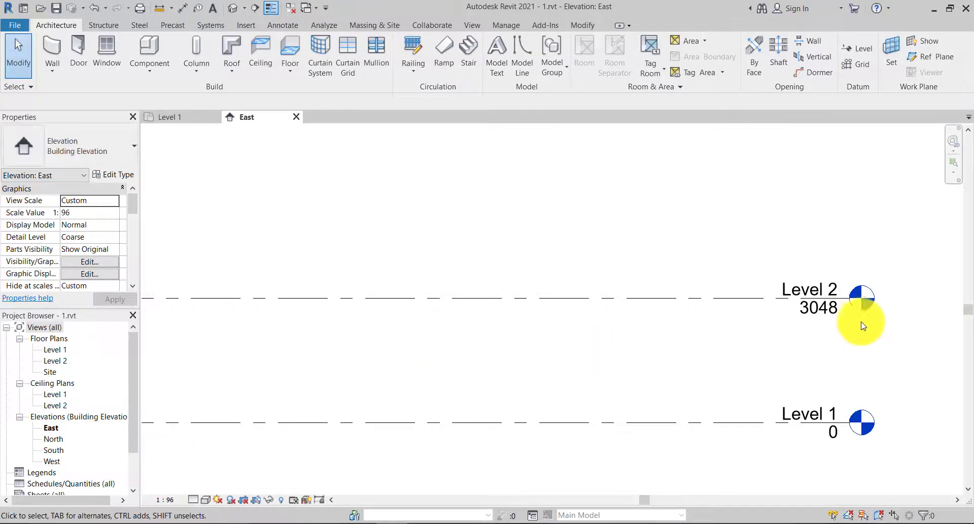
Step: Rename Level 1 to Ground Floor together with its corresponding views, and turn off the rename confirmation message
middle_click_drag(781, 440, 580, 386)
scroll(580, 386, "up", 2)
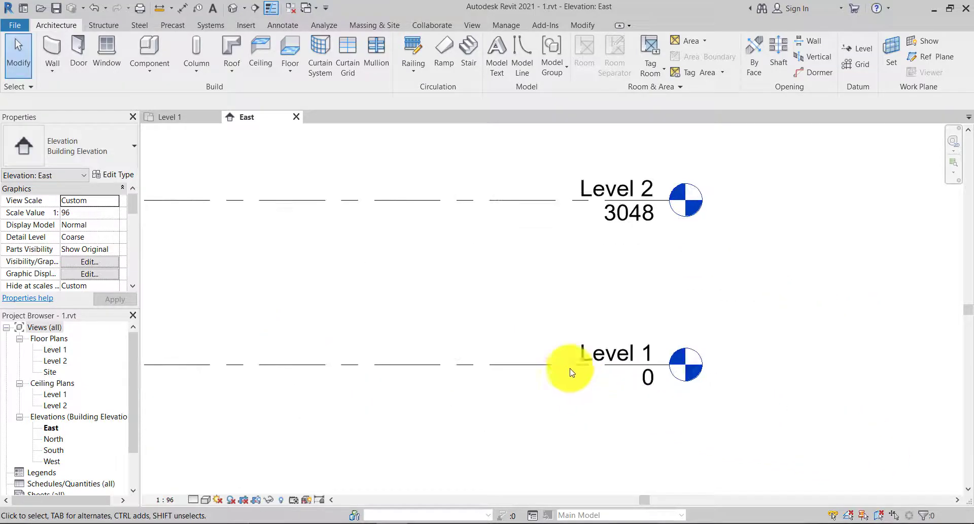
middle_click_drag(552, 340, 553, 352)
left_click(625, 384)
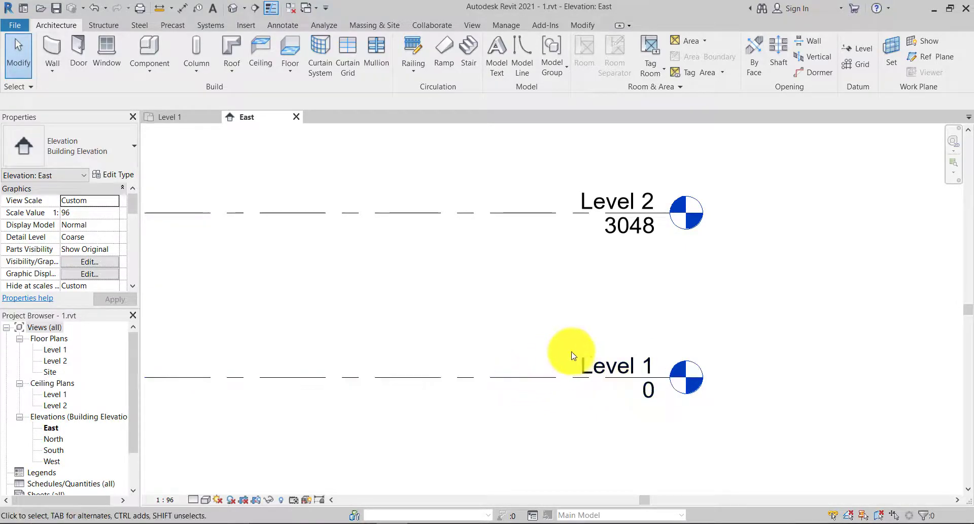
left_click(610, 370)
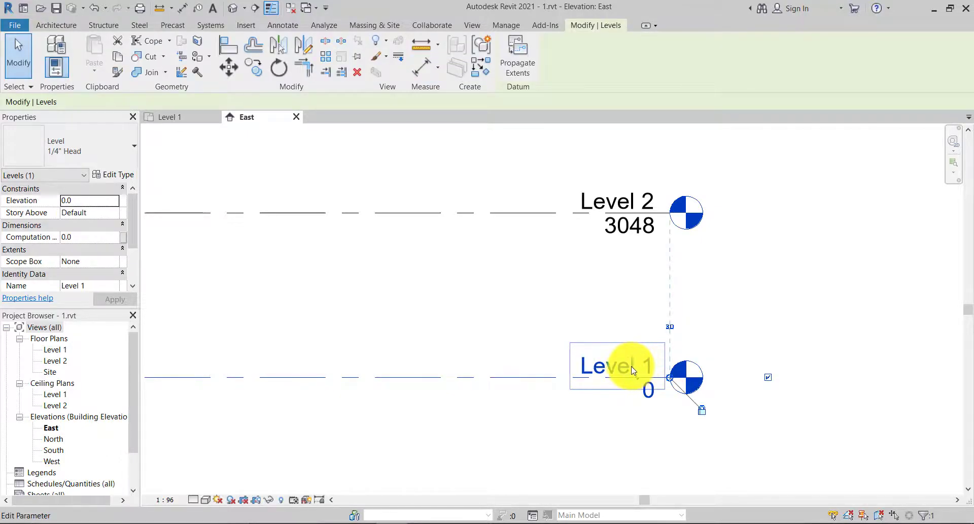
left_click(631, 369)
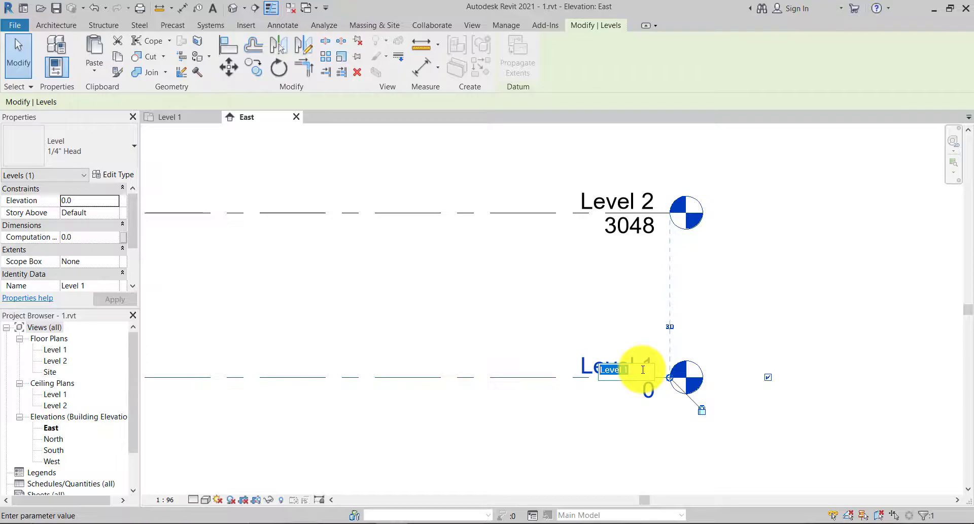
type("gROUND fLOOR")
key("BackSpace")
key("BackSpace")
key("BackSpace")
key("BackSpace")
key("BackSpace")
key("BackSpace")
key("BackSpace")
type("Ground Floor")
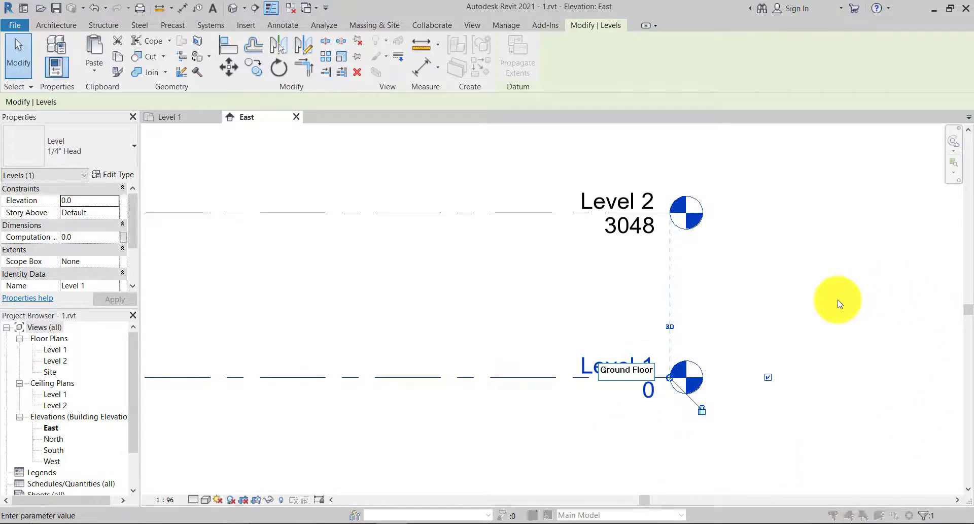
key("Return")
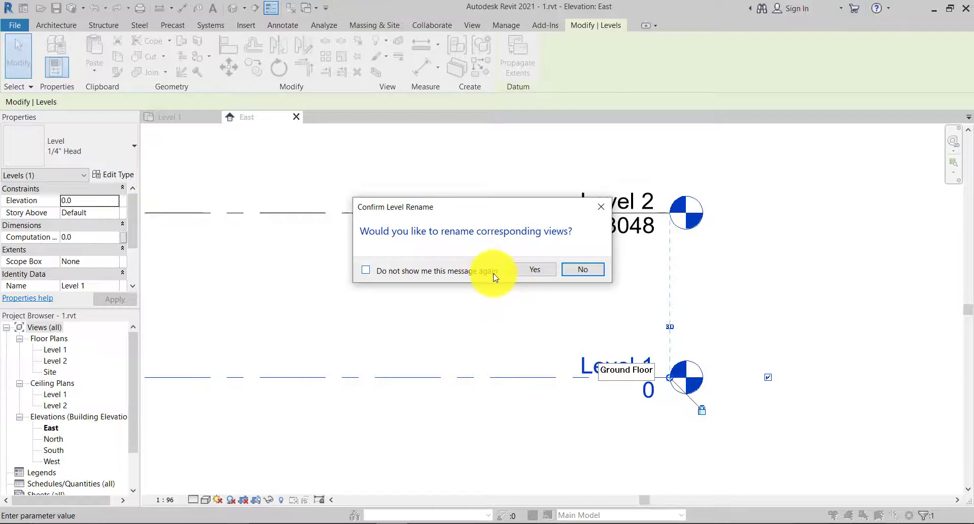
left_click(365, 269)
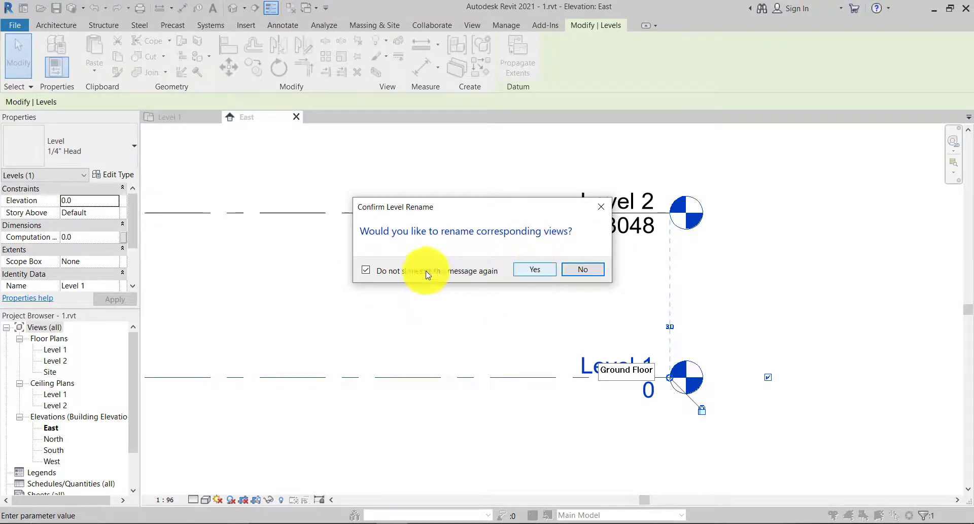
left_click(547, 277)
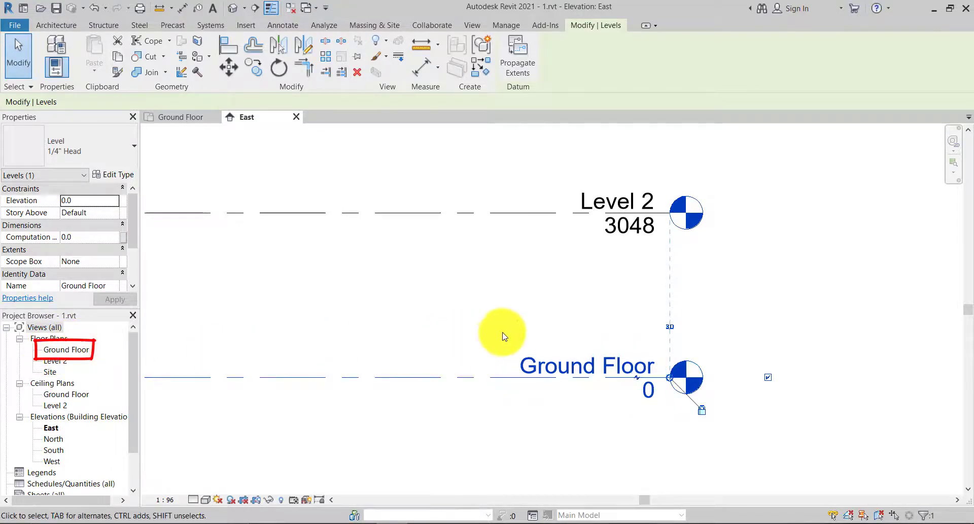
Step: Rename Level 2 to Level 1
left_click(598, 201)
left_click(599, 203)
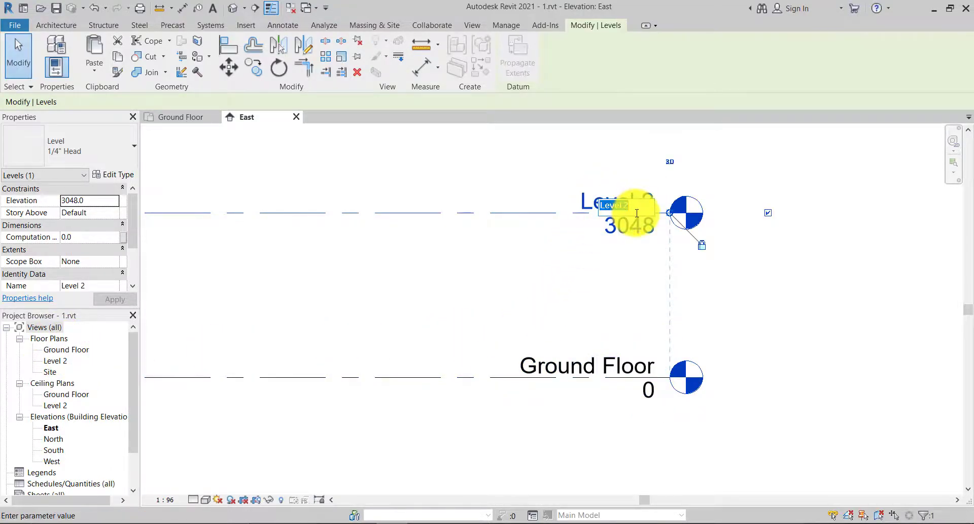
type("Level 1")
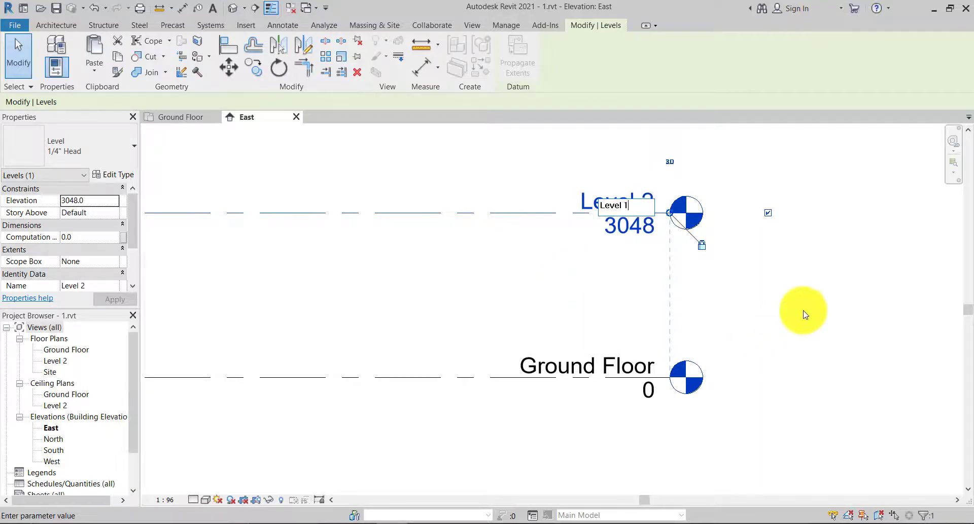
key("Return")
scroll(823, 293, "down", 1)
left_click(823, 293)
Step: Draw a new level about 1600 mm above Level 1, from its head end to the opposite end, aligned with the existing levels
middle_click_drag(822, 289, 809, 398)
scroll(796, 359, "down", 3)
scroll(687, 356, "up", 3)
middle_click_drag(686, 352, 570, 362)
scroll(633, 363, "down", 3)
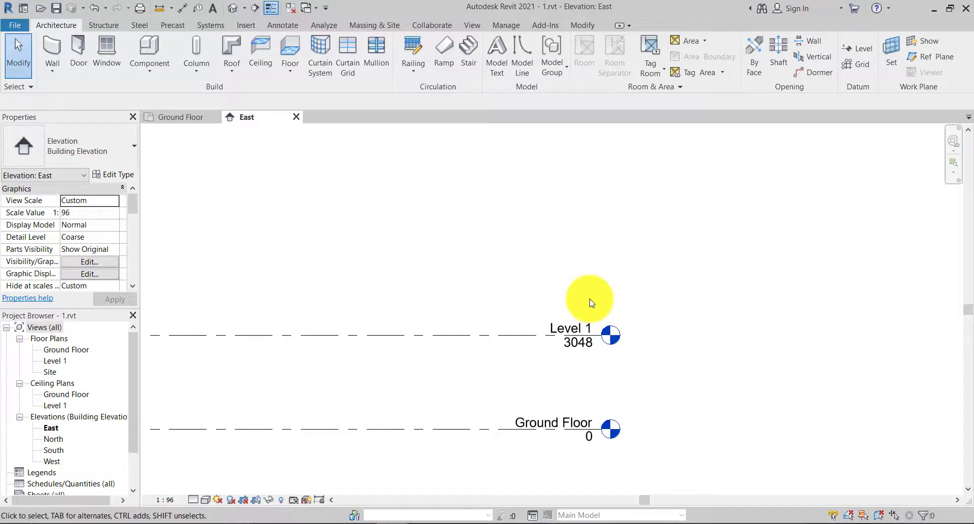
key("l")
key("l")
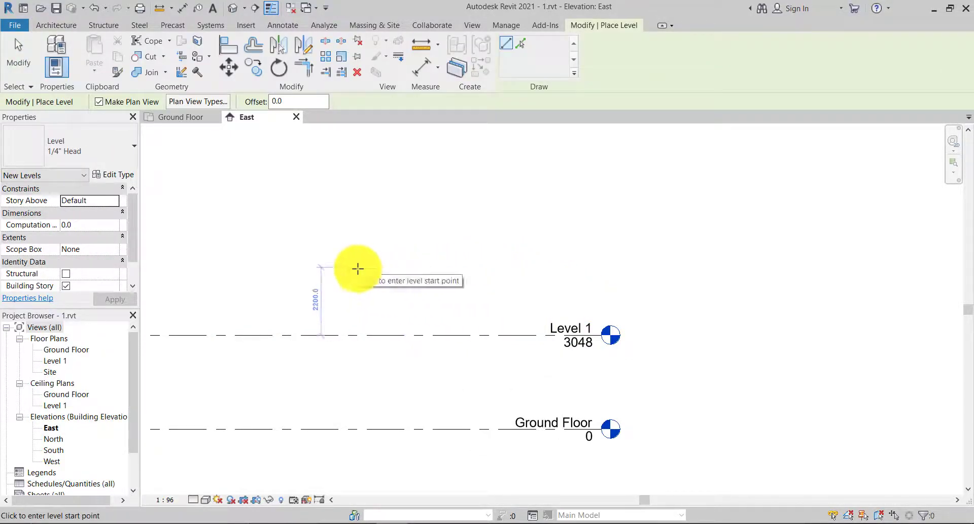
left_click(600, 285)
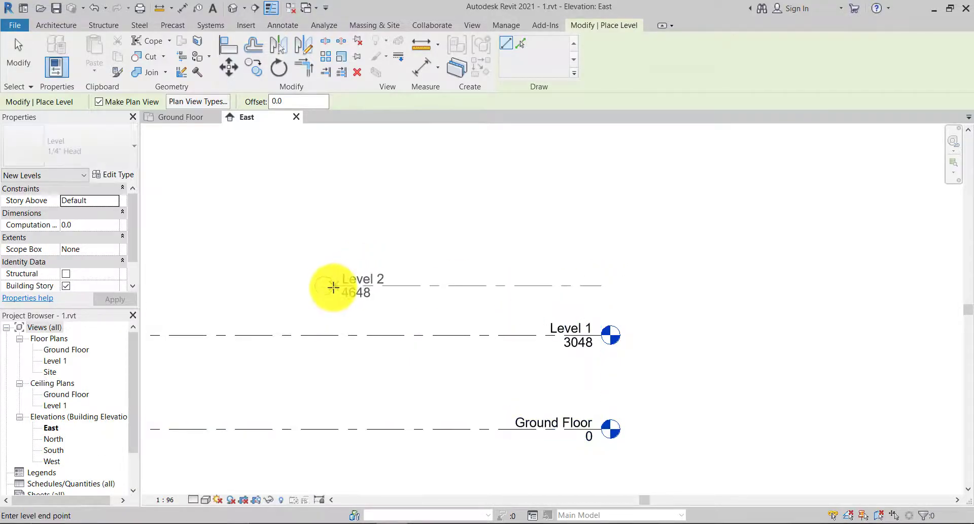
middle_click_drag(331, 285, 645, 276)
scroll(609, 278, "down", 3)
middle_click_drag(368, 281, 615, 286)
scroll(370, 282, "down", 2)
middle_click_drag(596, 295, 257, 297)
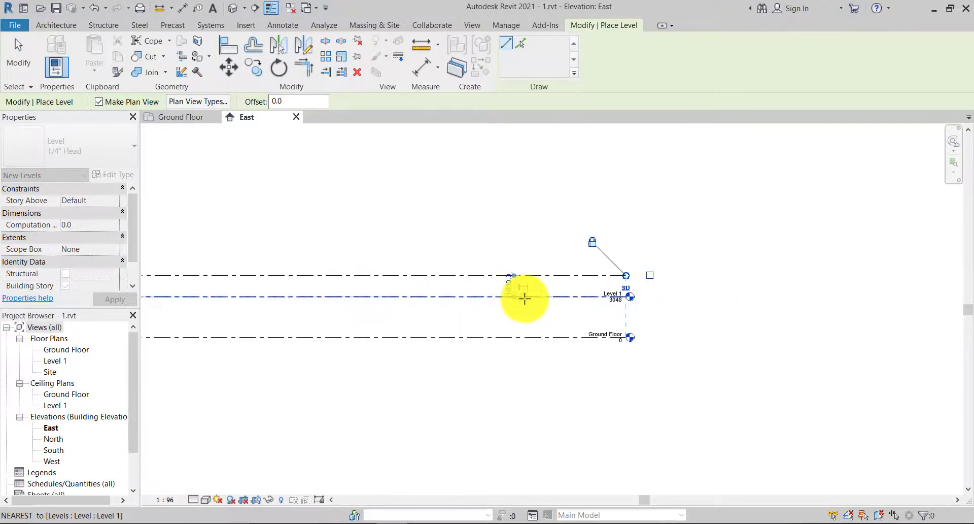
scroll(653, 288, "up", 6)
key("Escape")
key("Escape")
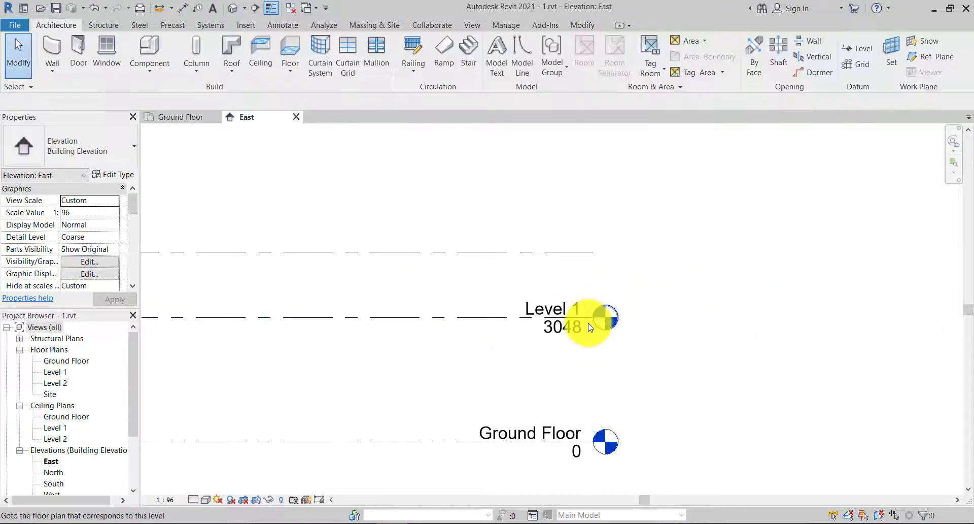
Step: Set the new uppermost level's distance above Level 1 to 3048 mm
left_click(569, 252)
middle_click_drag(399, 295, 562, 297)
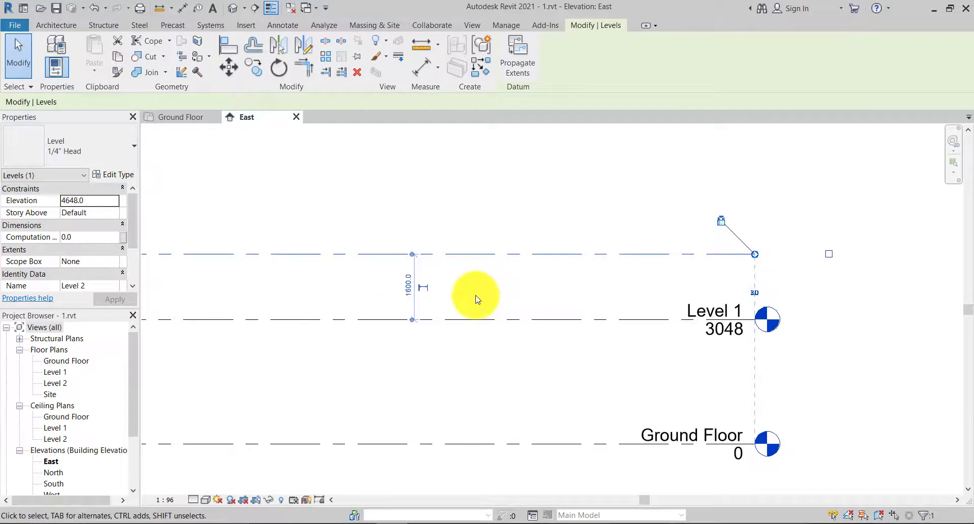
left_click(407, 289)
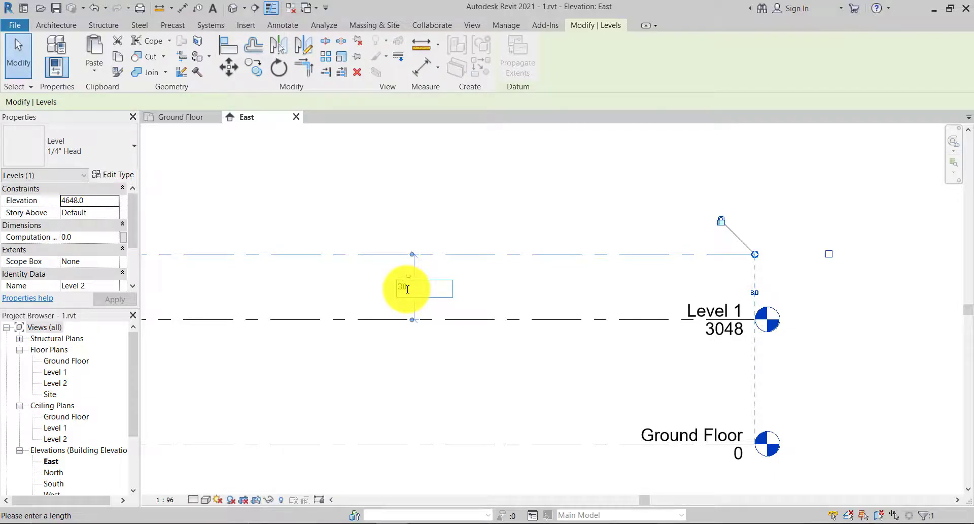
key("Return")
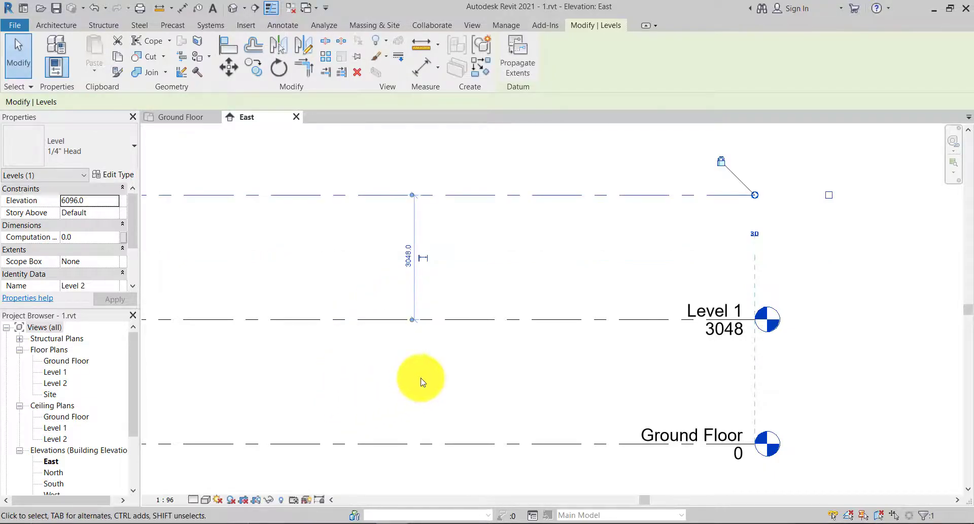
scroll(620, 355, "down", 1)
middle_click_drag(620, 355, 626, 369)
left_click(642, 298)
Step: Show the level bubble at the head end of the new uppermost level, above Level 1, and deselect the level
middle_click_drag(585, 293, 650, 282)
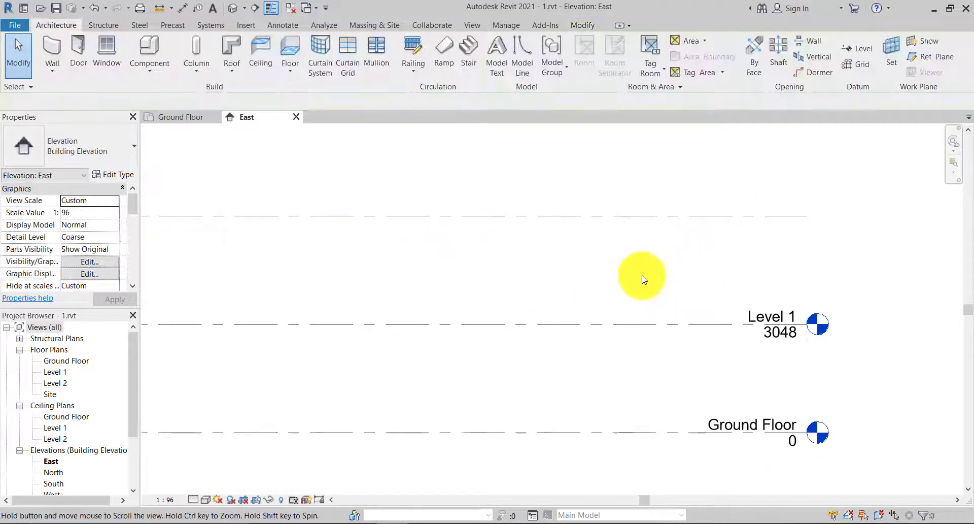
scroll(589, 260, "down", 2)
middle_click_drag(589, 260, 692, 285)
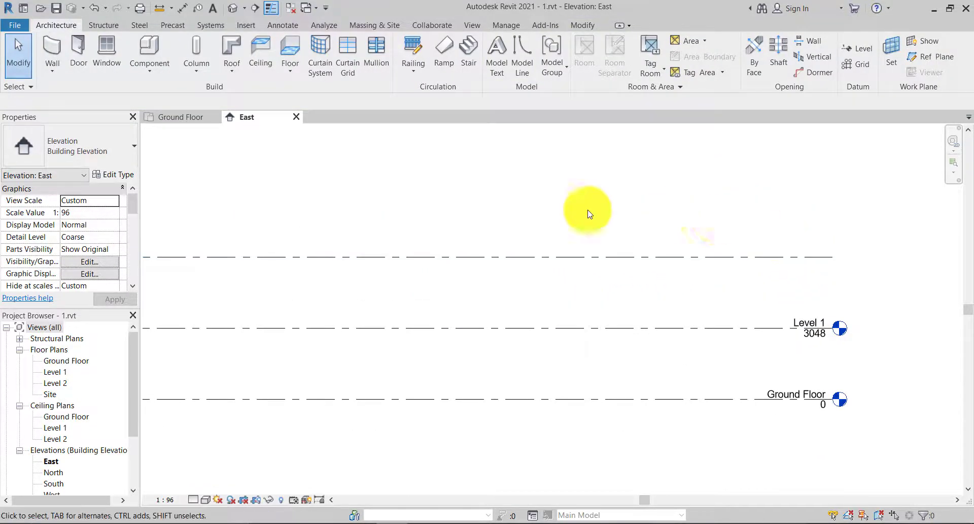
left_click(789, 257)
middle_click_drag(698, 267, 679, 286)
scroll(741, 268, "up", 2)
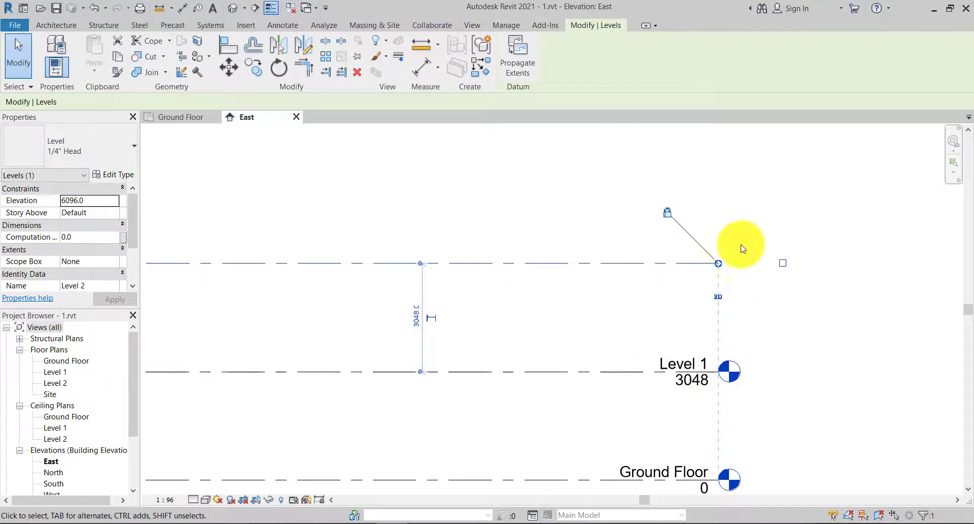
scroll(558, 334, "down", 2)
middle_click_drag(504, 341, 781, 332)
middle_click_drag(487, 341, 698, 332)
middle_click_drag(403, 337, 393, 336)
scroll(396, 335, "down", 3)
scroll(579, 334, "up", 3)
scroll(564, 310, "up", 2)
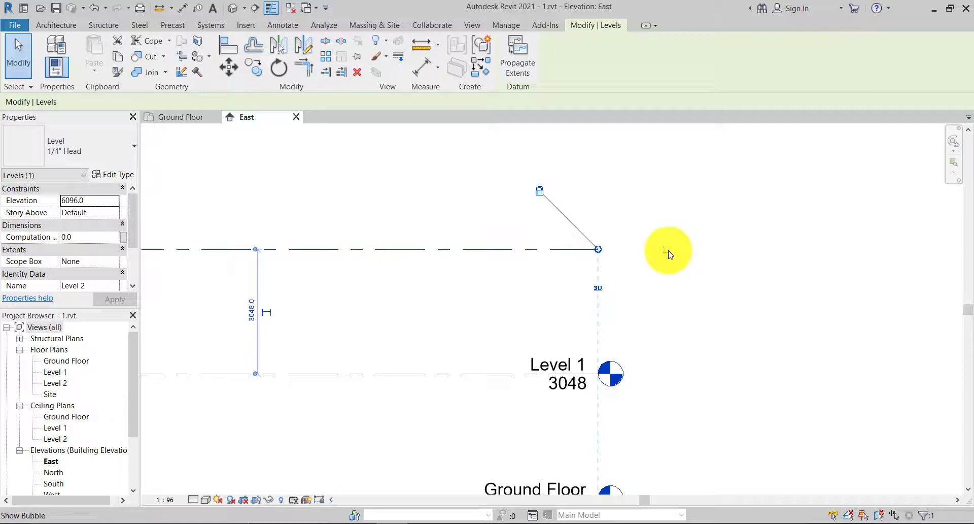
left_click(672, 249)
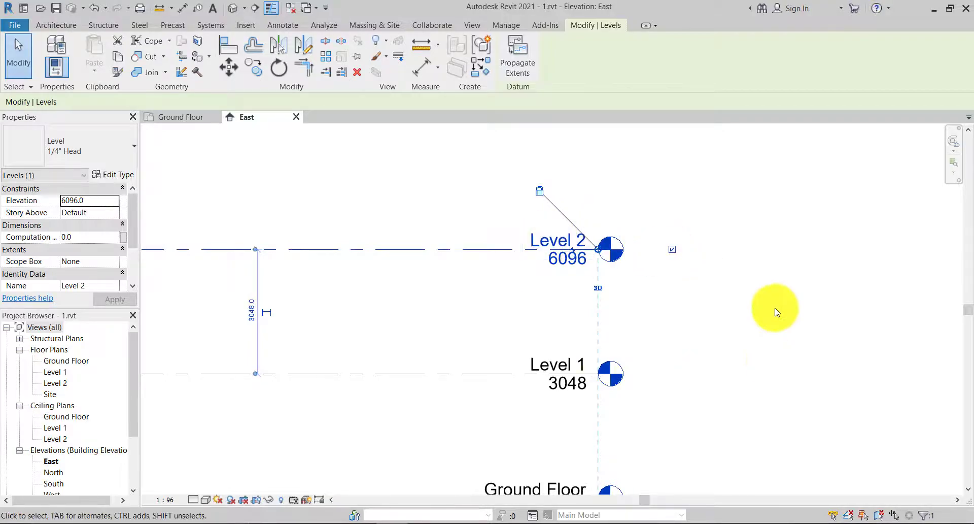
scroll(631, 327, "down", 3)
middle_click_drag(355, 349, 495, 374)
left_click(517, 298)
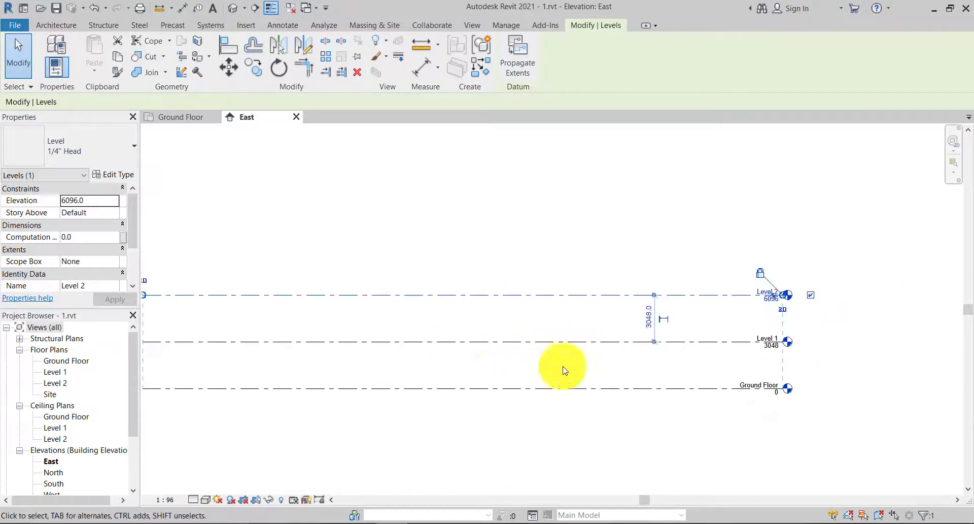
left_click(591, 265)
middle_click_drag(650, 351, 575, 331)
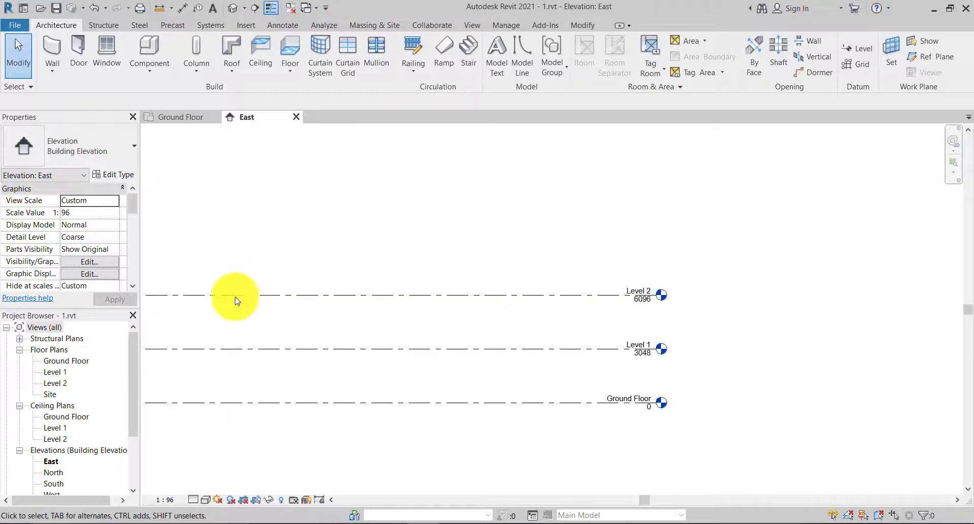
Step: Open the Ground Floor plan and choose Ground.dwg from Project Sample, 2_13 Nov 20, CAD Ref as the CAD file to link
double_click(64, 361)
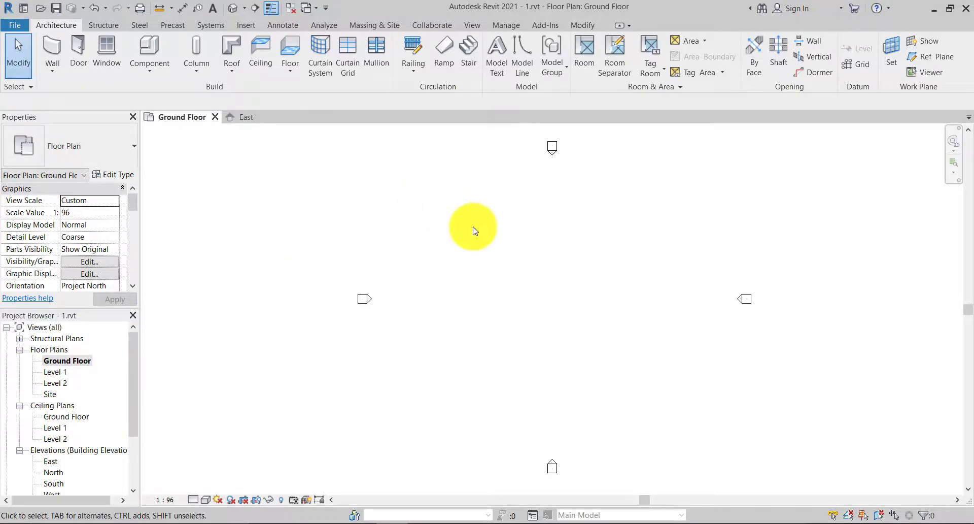
middle_click_drag(472, 226, 422, 279)
middle_click_drag(484, 274, 420, 261)
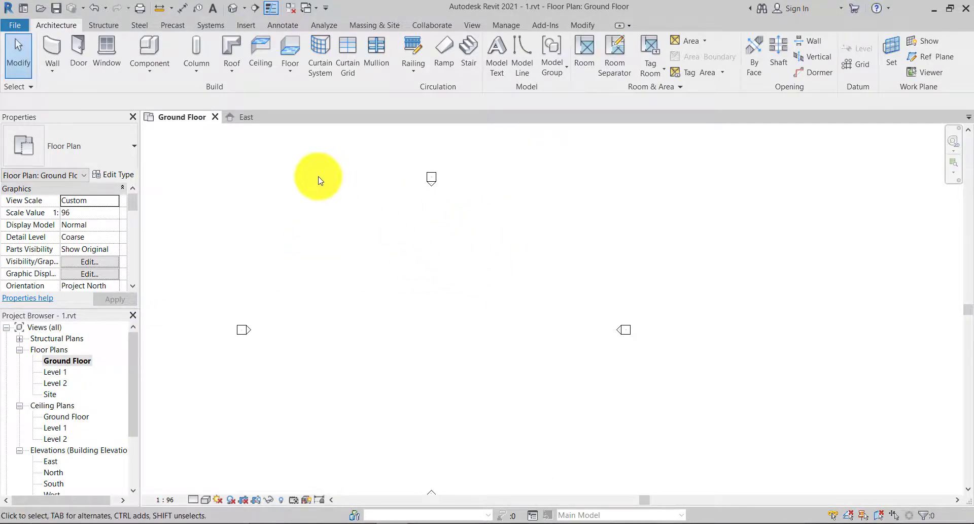
left_click(245, 25)
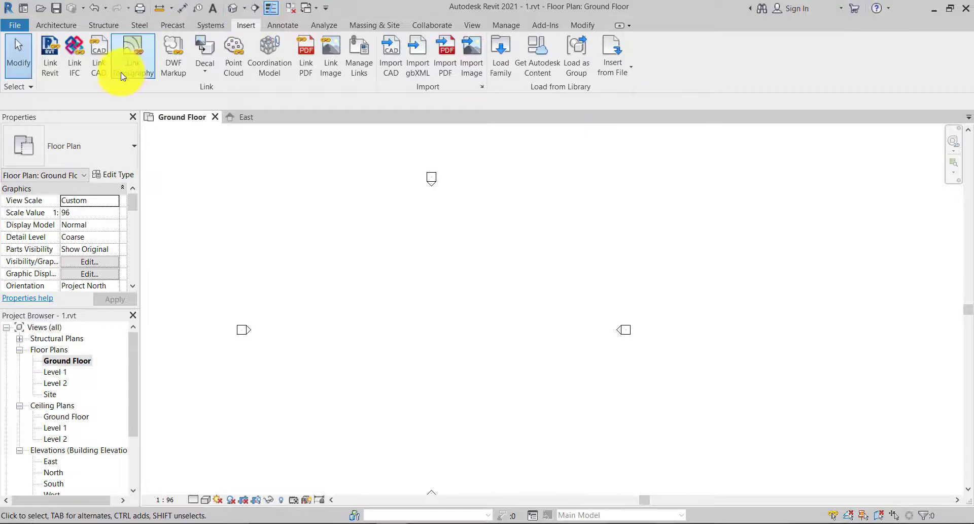
left_click(105, 67)
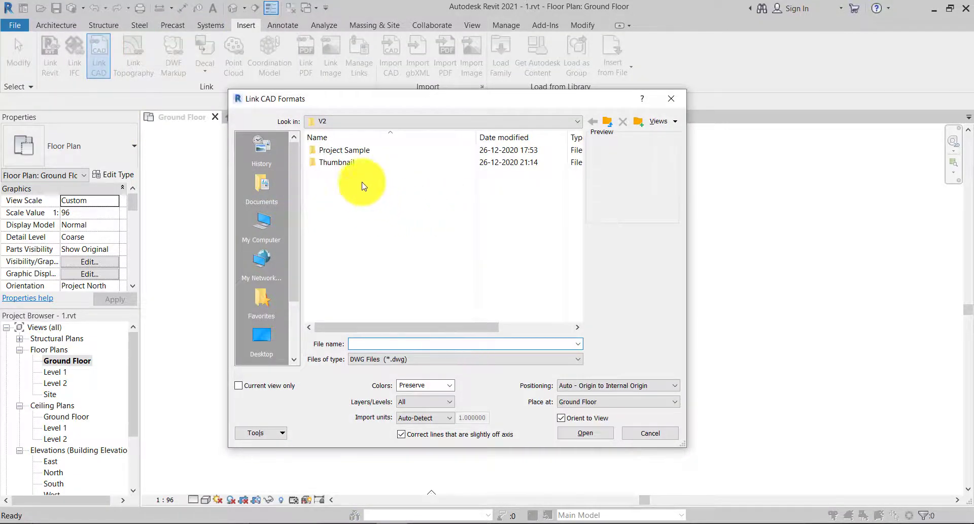
double_click(374, 152)
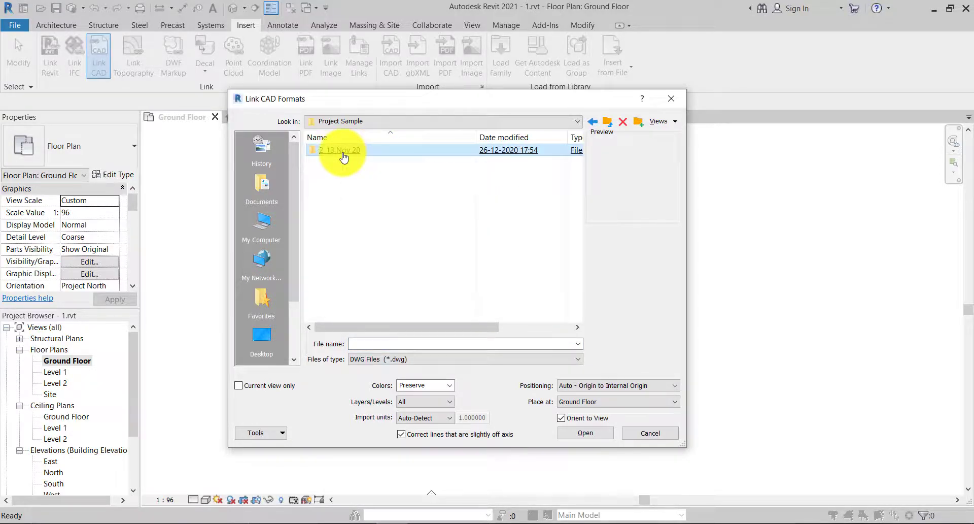
double_click(355, 151)
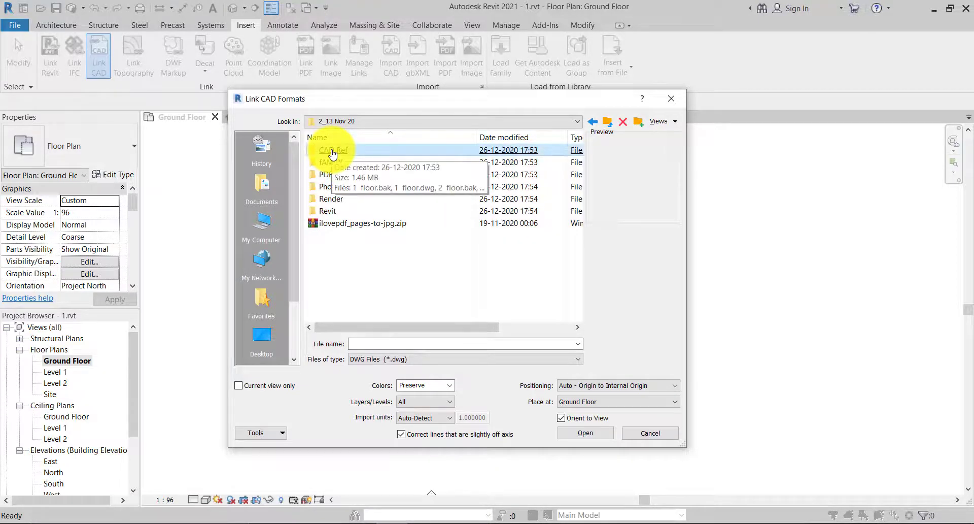
double_click(333, 152)
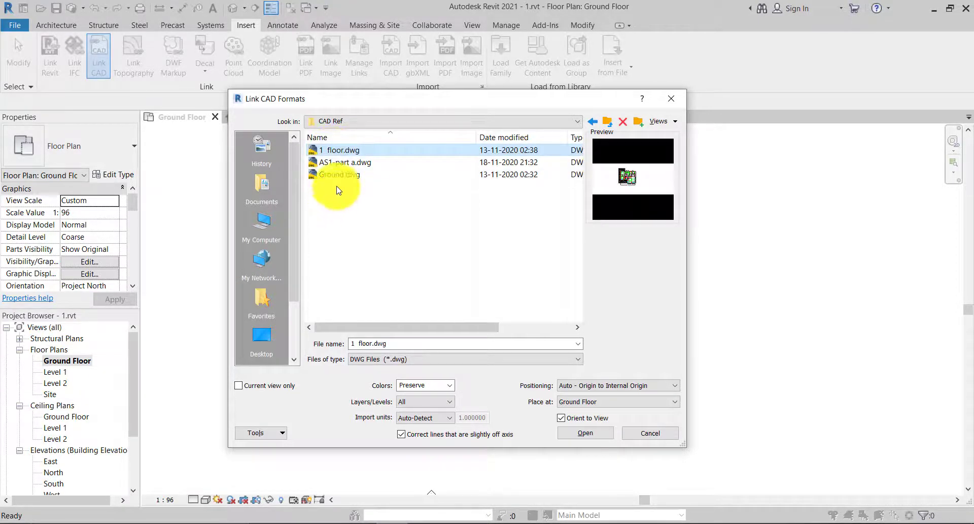
left_click(337, 177)
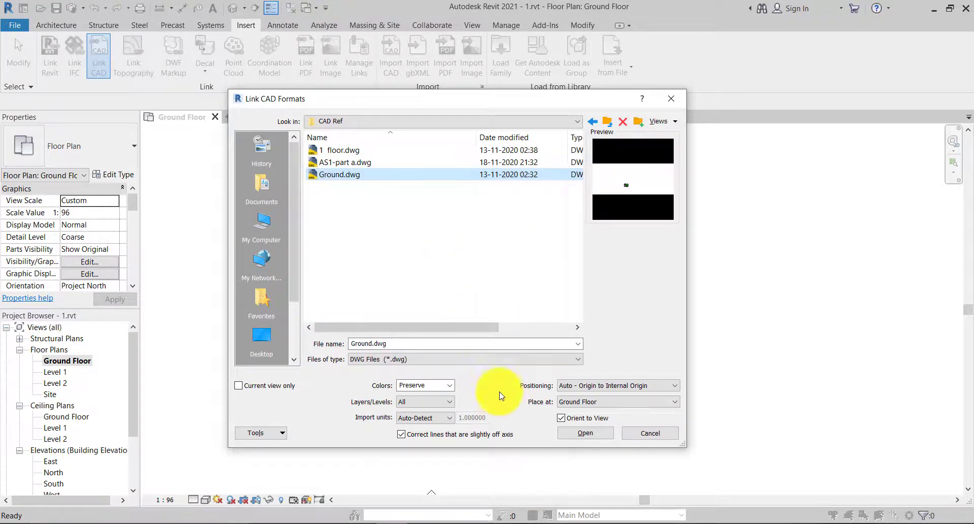
Step: Link Ground.dwg to the current view only, with import units set to millimeter
left_click(239, 386)
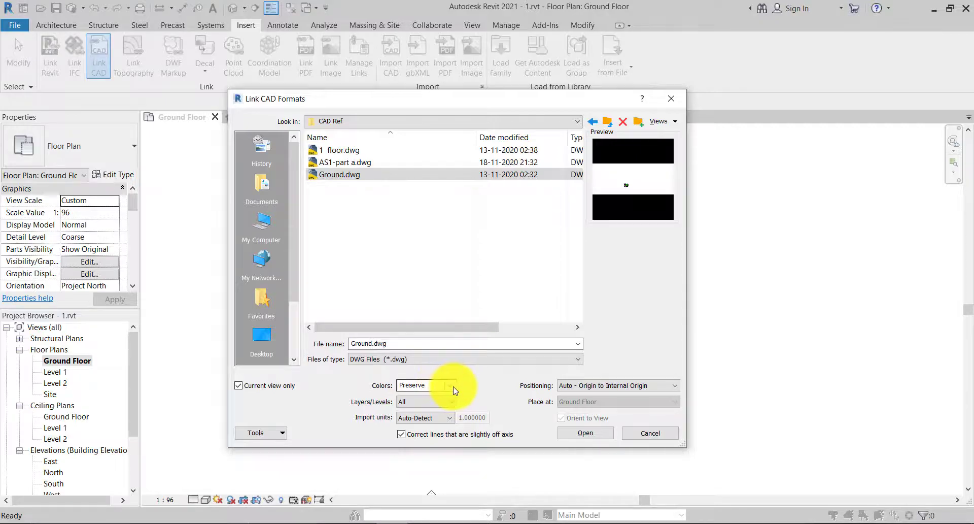
left_click(452, 418)
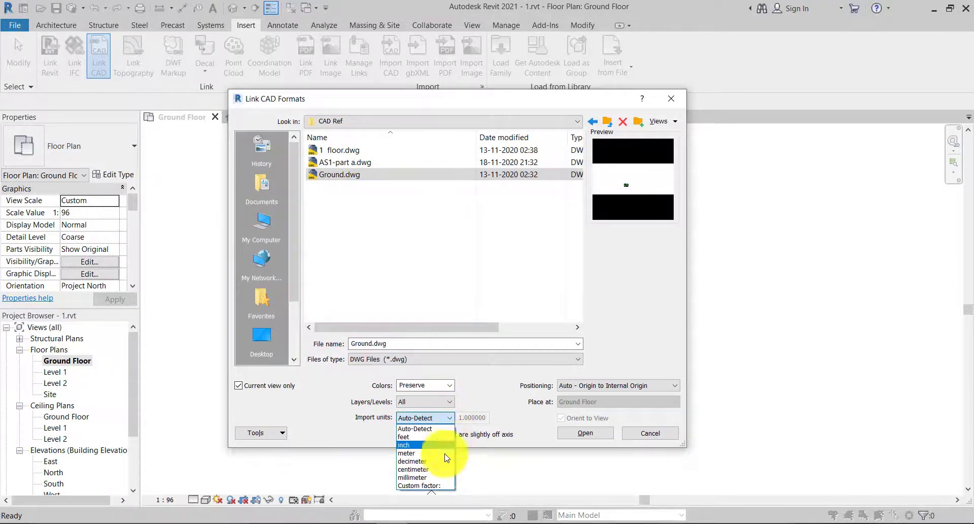
left_click(437, 478)
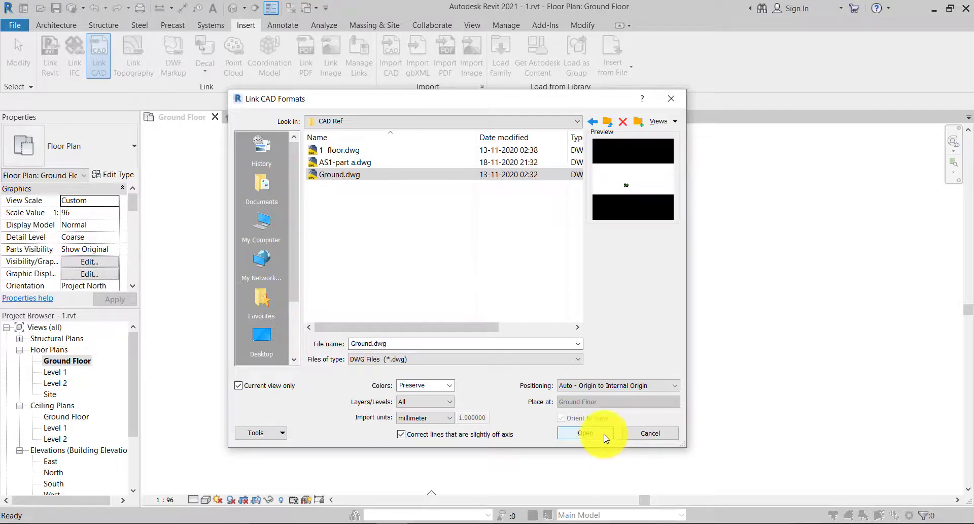
left_click(586, 433)
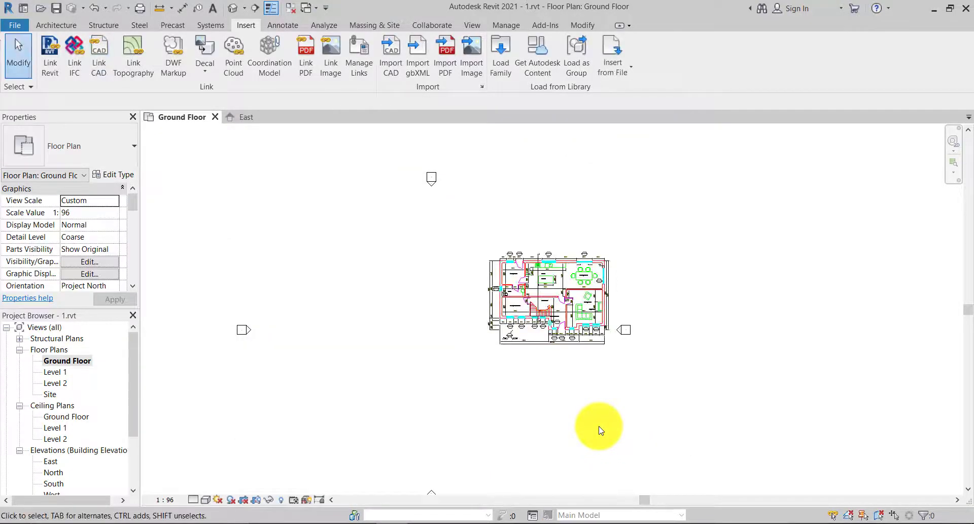
Step: Examine the linked ground floor drawing and its position relative to the elevation markers
scroll(572, 318, "up", 2)
middle_click_drag(487, 396, 400, 466)
scroll(478, 375, "up", 1)
middle_click_drag(480, 355, 433, 321)
scroll(444, 329, "up", 2)
scroll(433, 326, "down", 1)
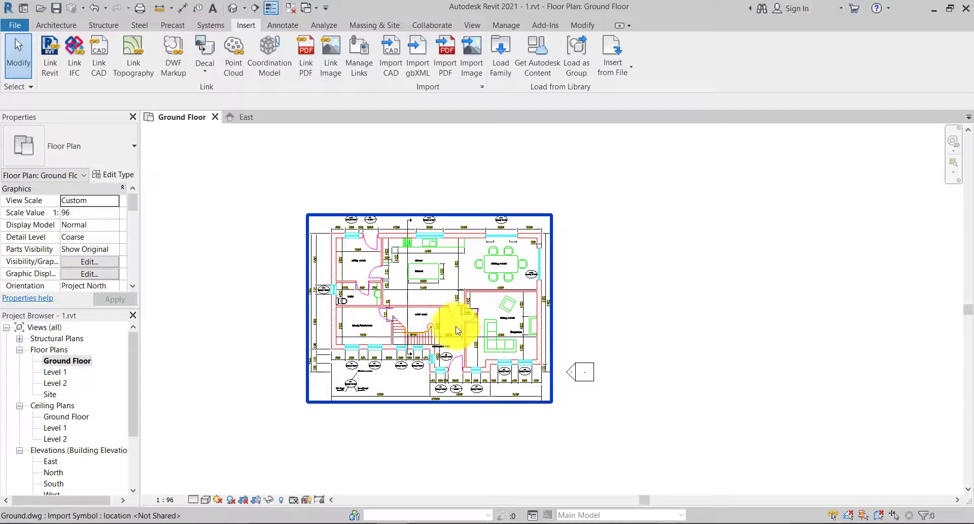
scroll(444, 332, "down", 1)
scroll(445, 333, "down", 1)
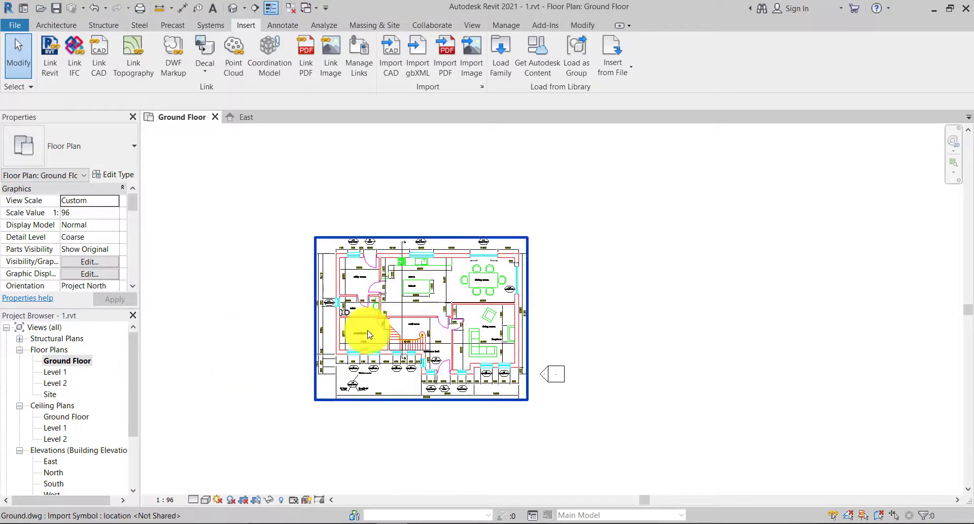
Step: Link the CAD drawing 1 floor.dwg from the CAD Ref folder into the Level 1 floor plan
double_click(56, 372)
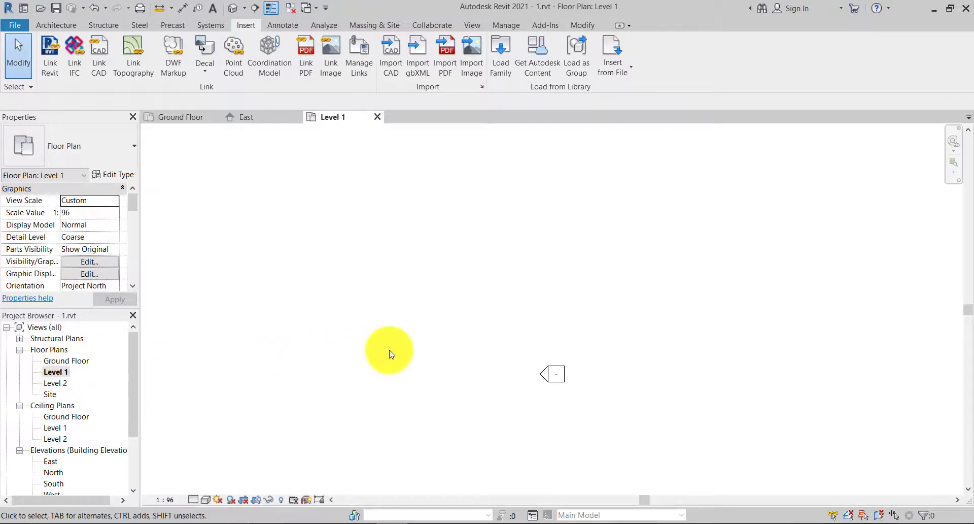
scroll(446, 311, "down", 1)
middle_click_drag(440, 308, 482, 294)
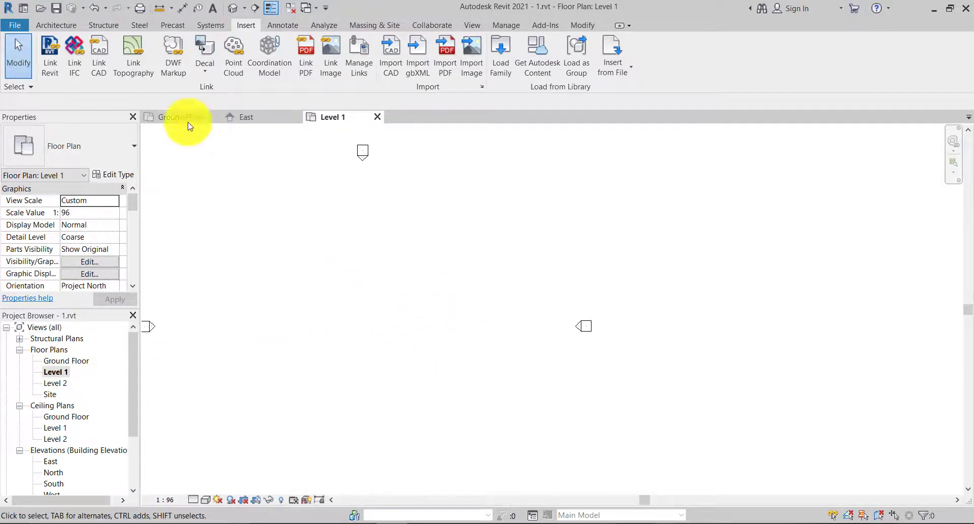
left_click(99, 60)
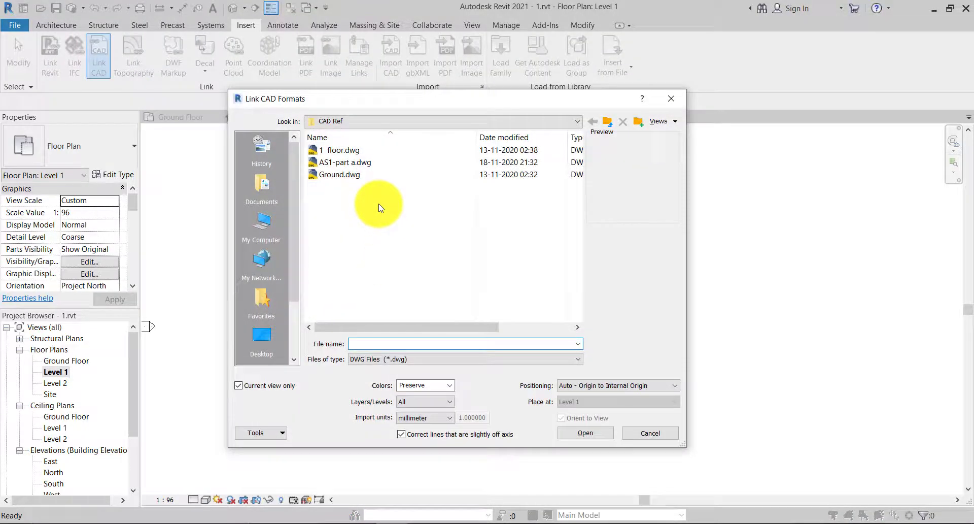
left_click(353, 151)
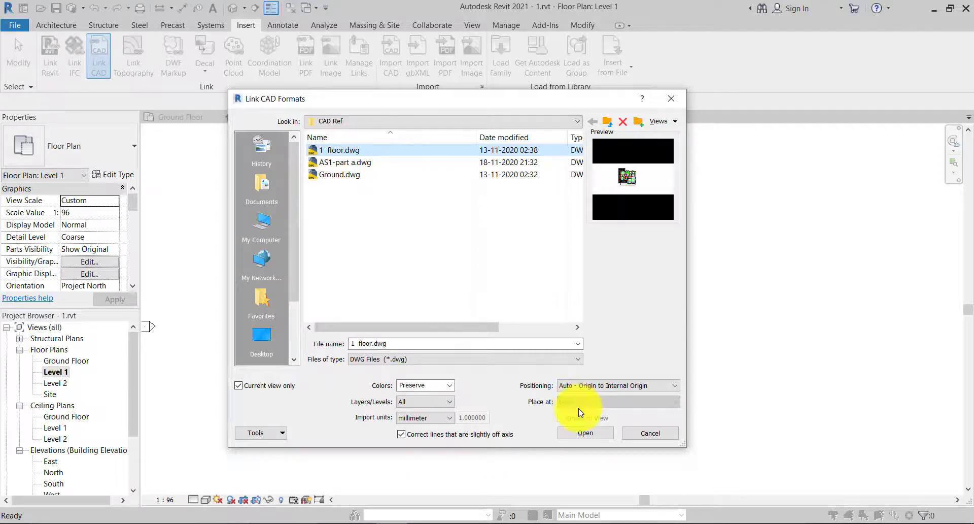
left_click(583, 433)
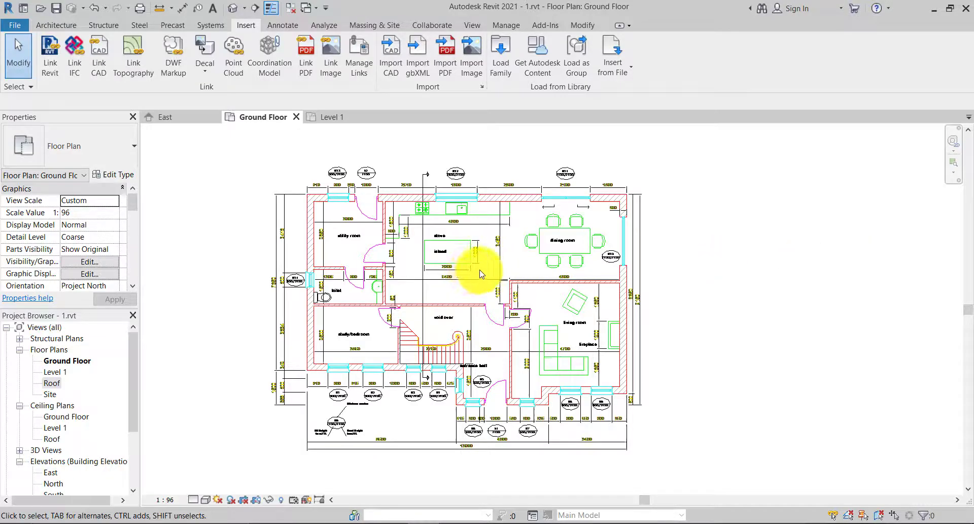
Step: Check the linked drawings in the Ground Floor and Level 1 plans, and turn off selection of pinned elements, testing it on Ground.dwg
scroll(400, 280, "up", 2)
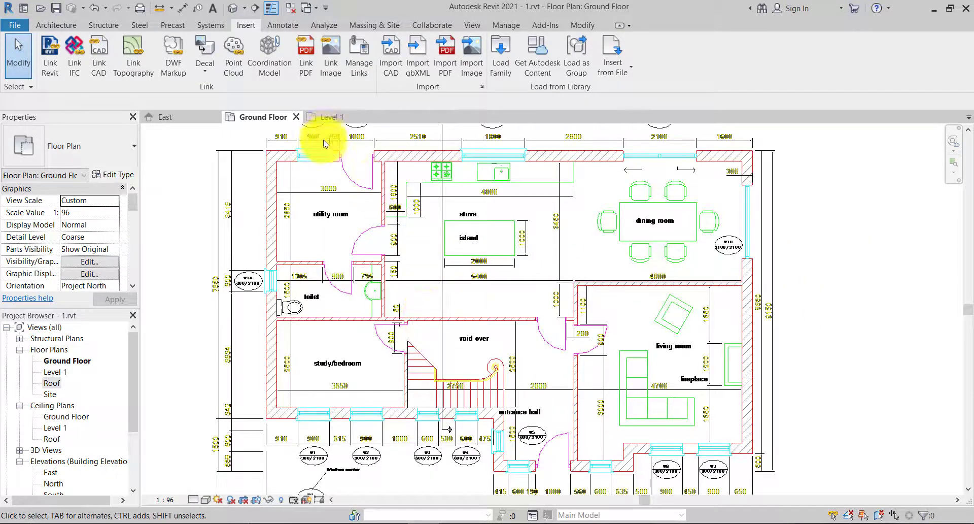
left_click(330, 116)
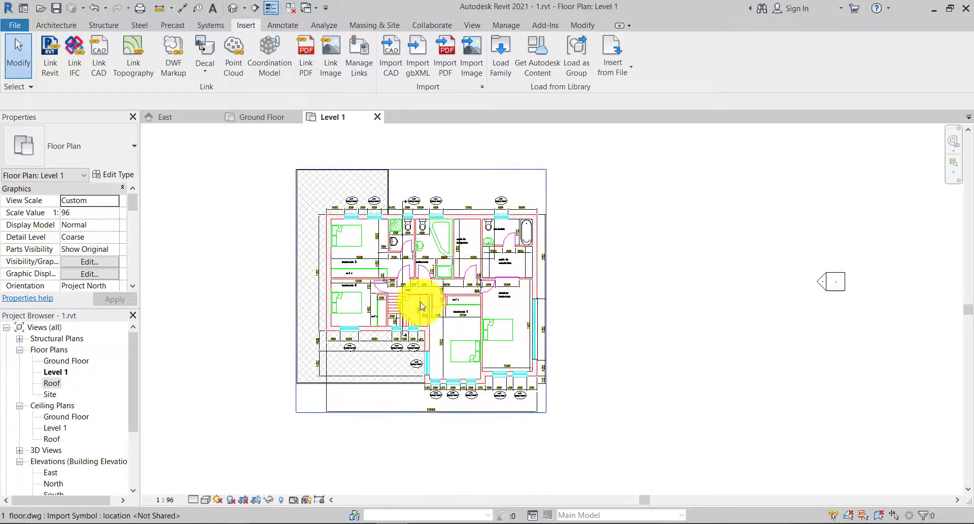
scroll(380, 330, "up", 2)
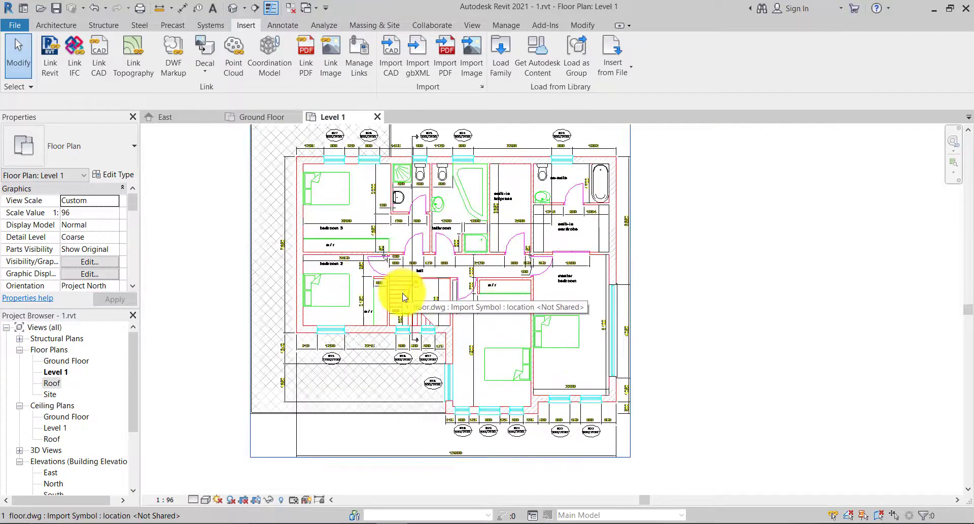
left_click(257, 116)
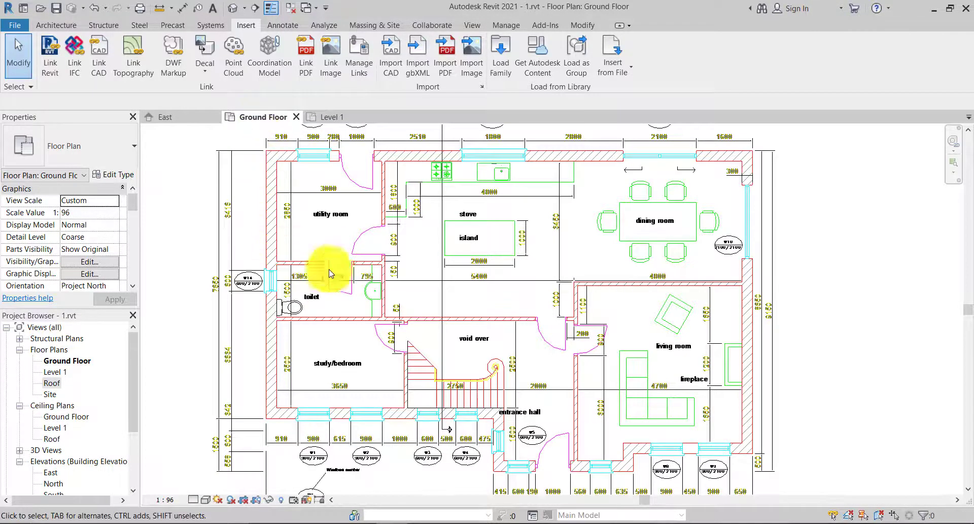
left_click(520, 251)
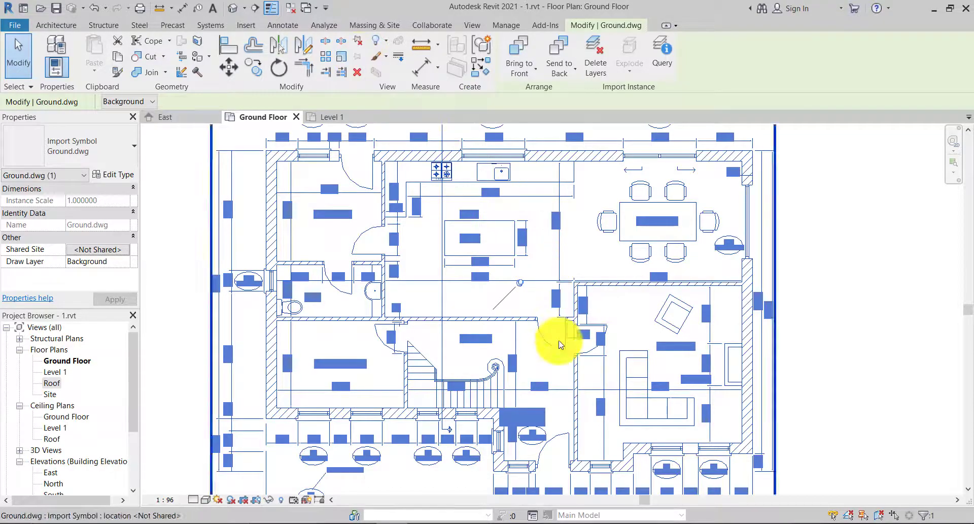
left_click(865, 516)
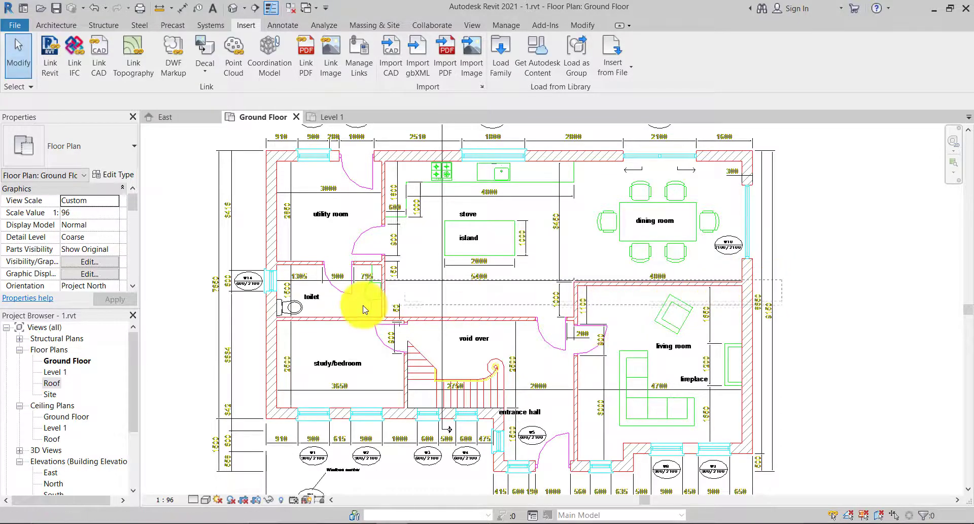
left_click_drag(888, 324, 343, 354)
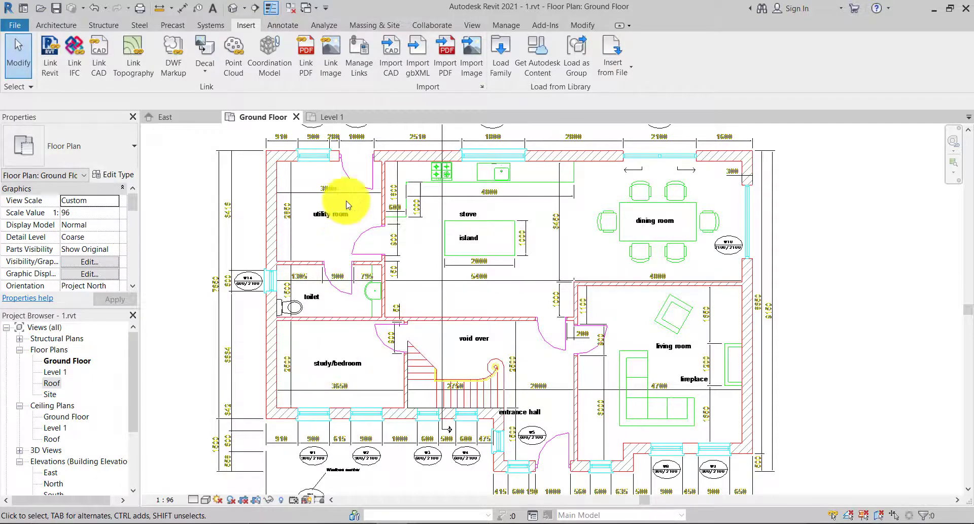
Step: Pin the linked drawing 1 floor.dwg in the Level 1 floor plan
left_click(327, 117)
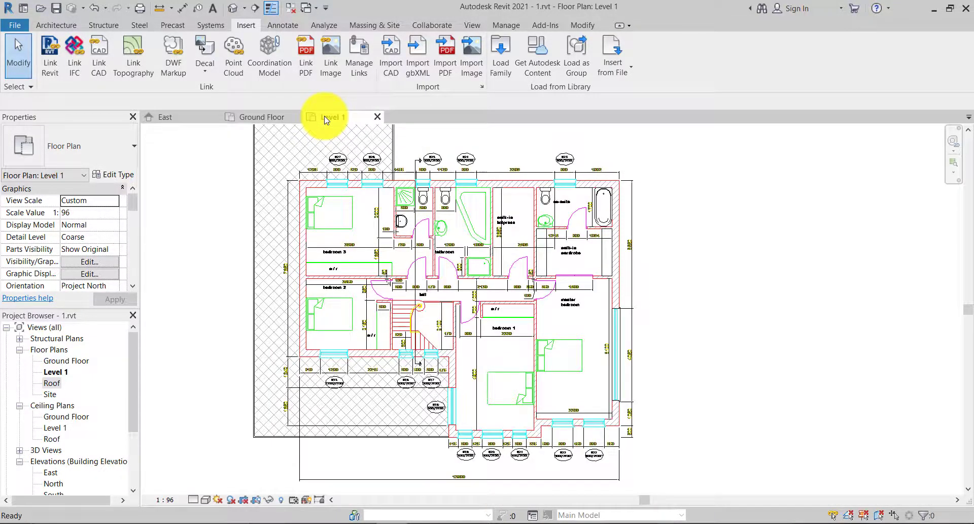
left_click(413, 251)
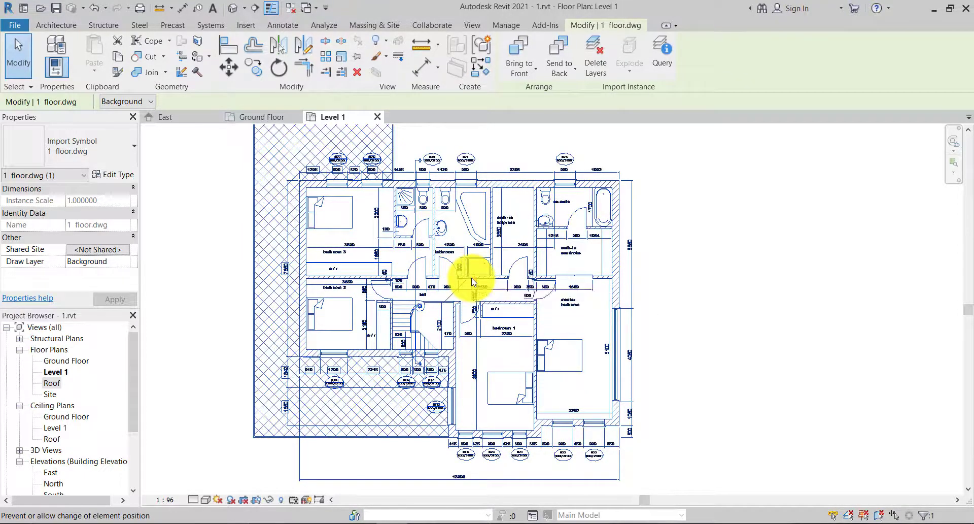
scroll(472, 282, "up", 3)
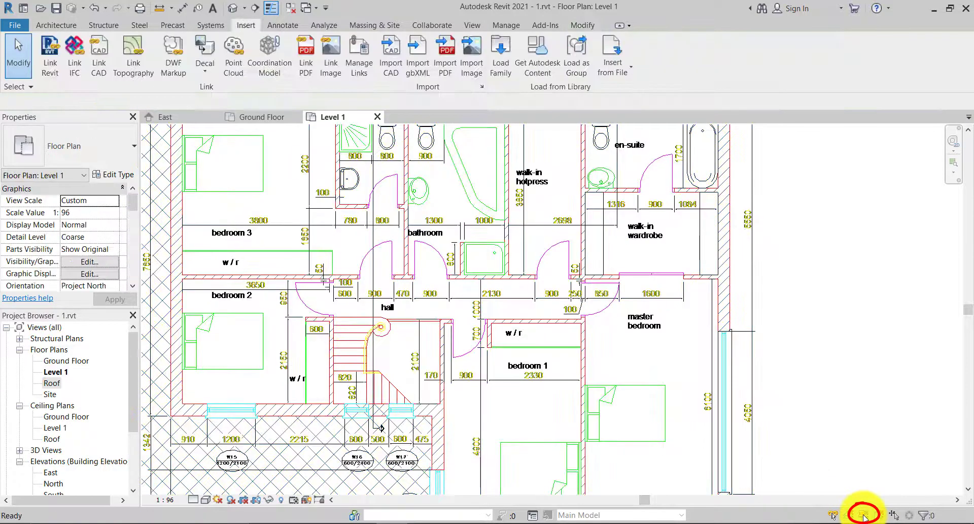
scroll(440, 305, "down", 4)
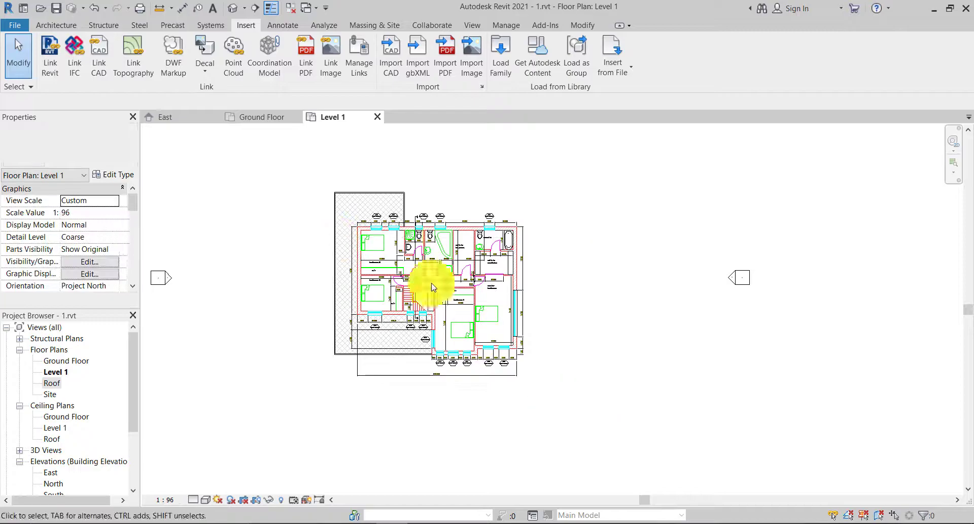
Step: In the Ground Floor plan, measure the exterior wall's thickness at the corner of the utility room
left_click(259, 120)
scroll(376, 213, "down", 3)
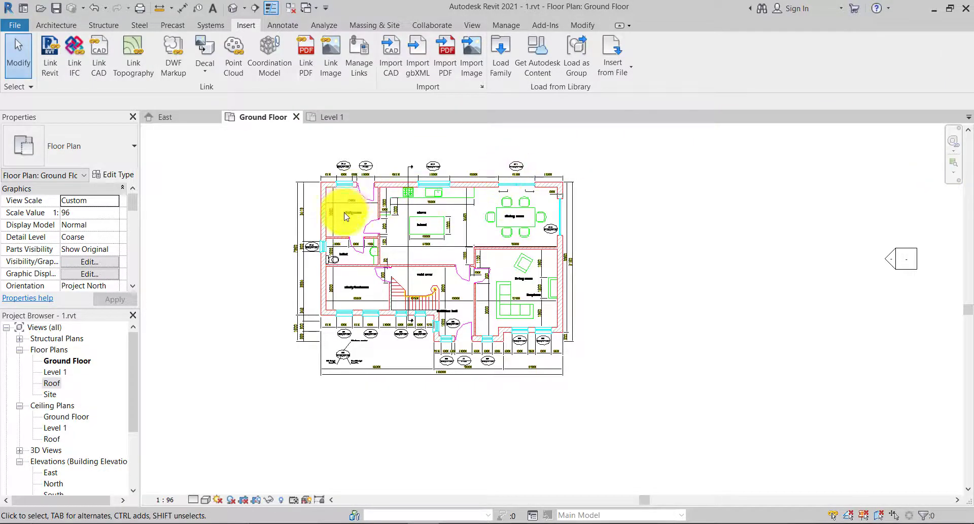
scroll(344, 216, "up", 2)
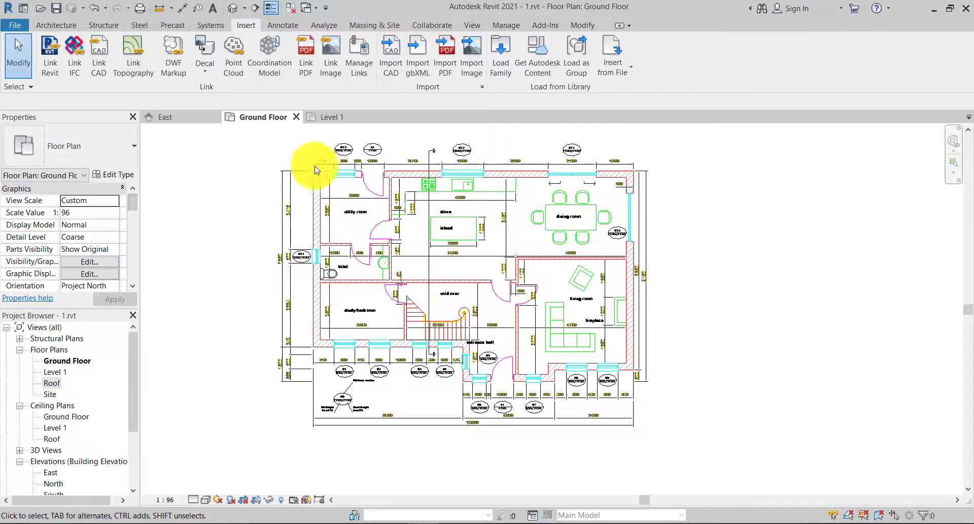
scroll(315, 196, "up", 1)
scroll(315, 195, "up", 2)
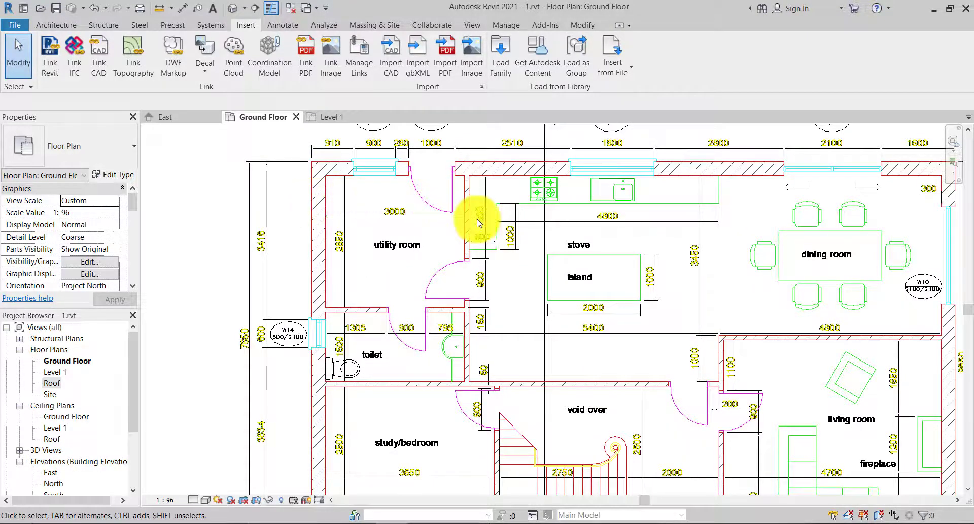
middle_click_drag(638, 245, 525, 194)
scroll(614, 234, "down", 2)
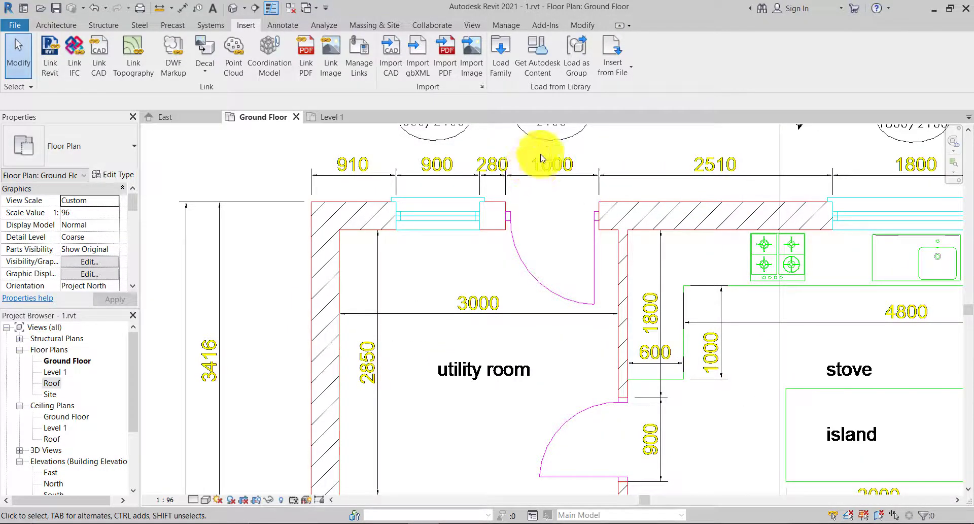
left_click(581, 26)
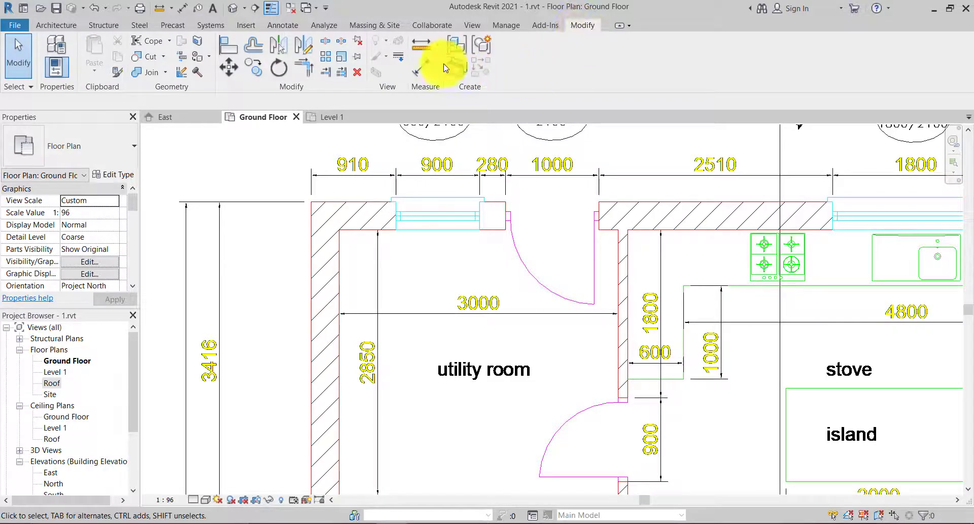
left_click(419, 47)
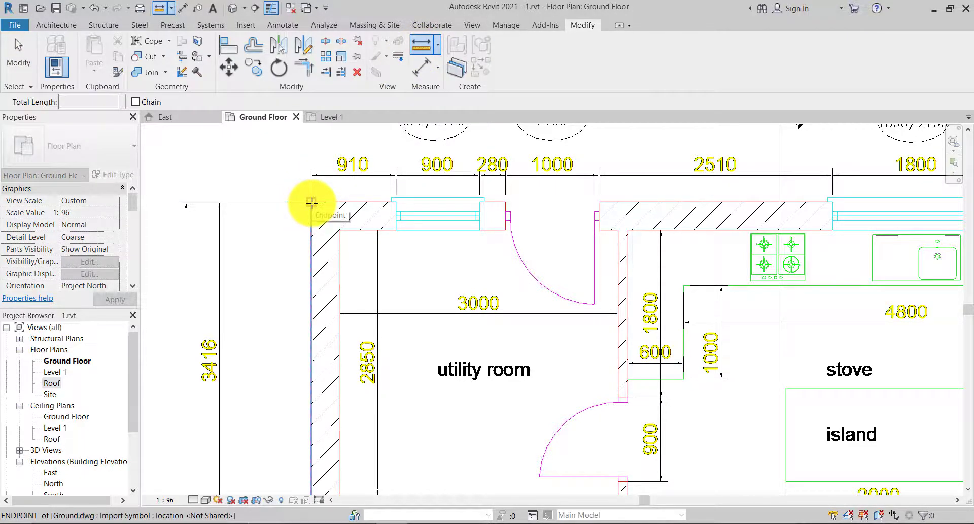
left_click(339, 231)
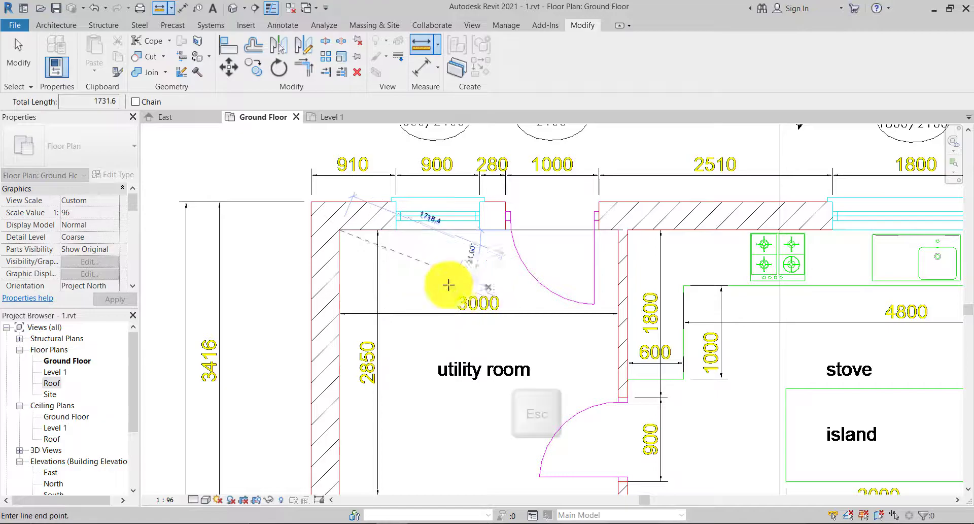
key("Escape")
Step: Measure the thickness of the interior wall between the utility room and the kitchen, beside the door opening
middle_click_drag(483, 282, 385, 236)
scroll(487, 289, "up", 2)
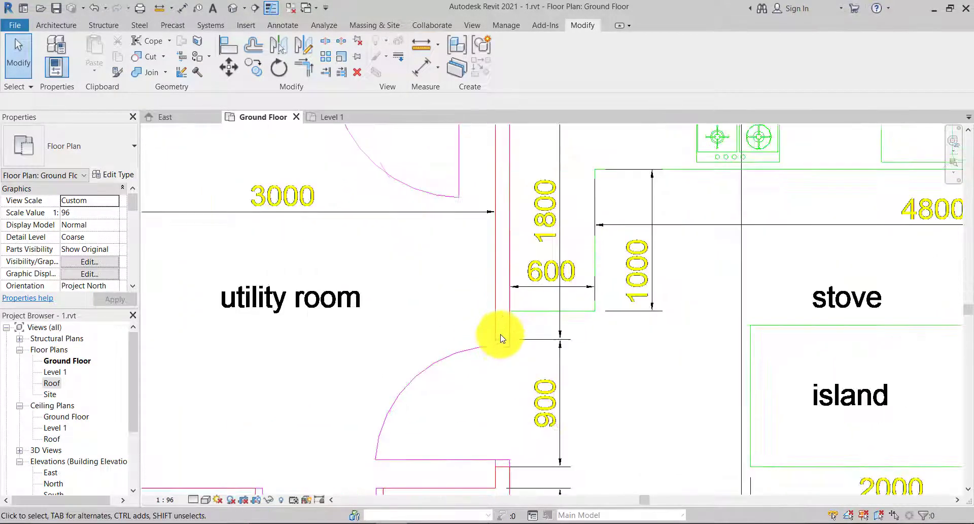
left_click(416, 52)
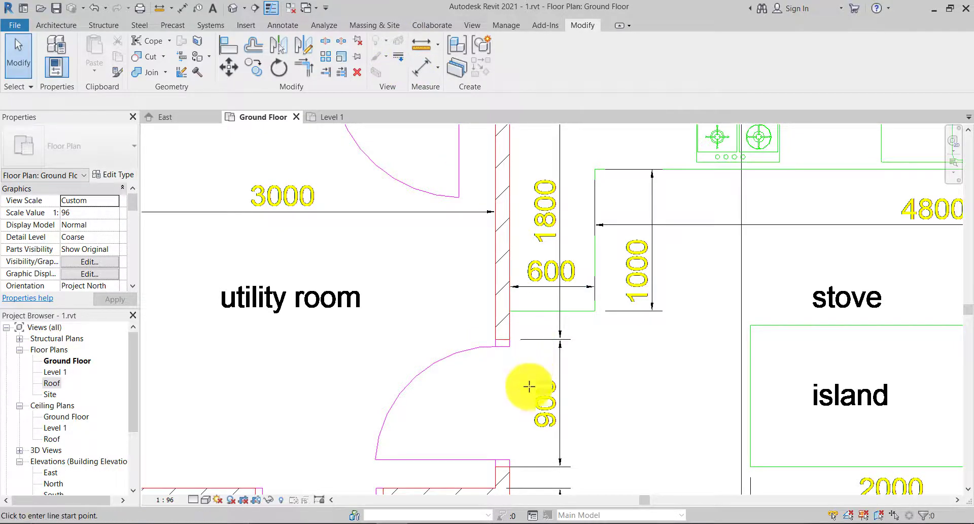
left_click(511, 339)
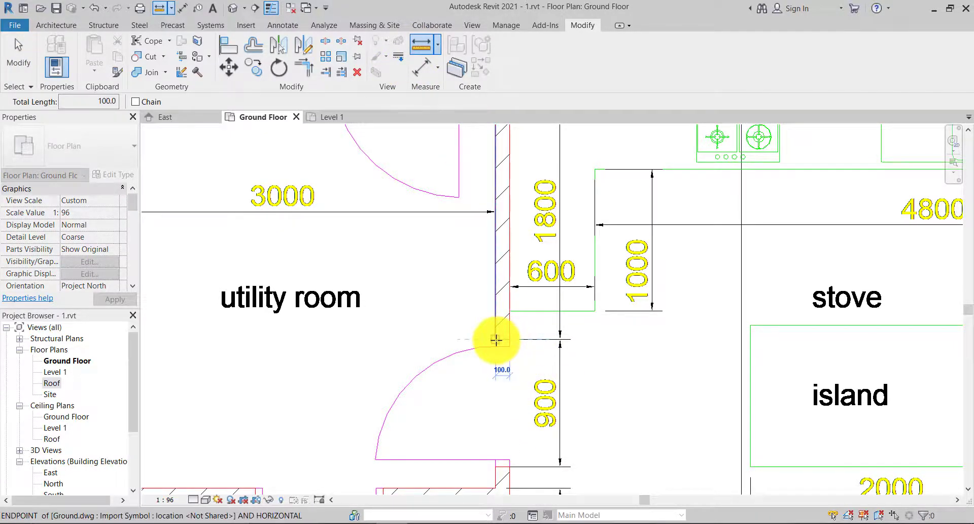
scroll(495, 339, "down", 3)
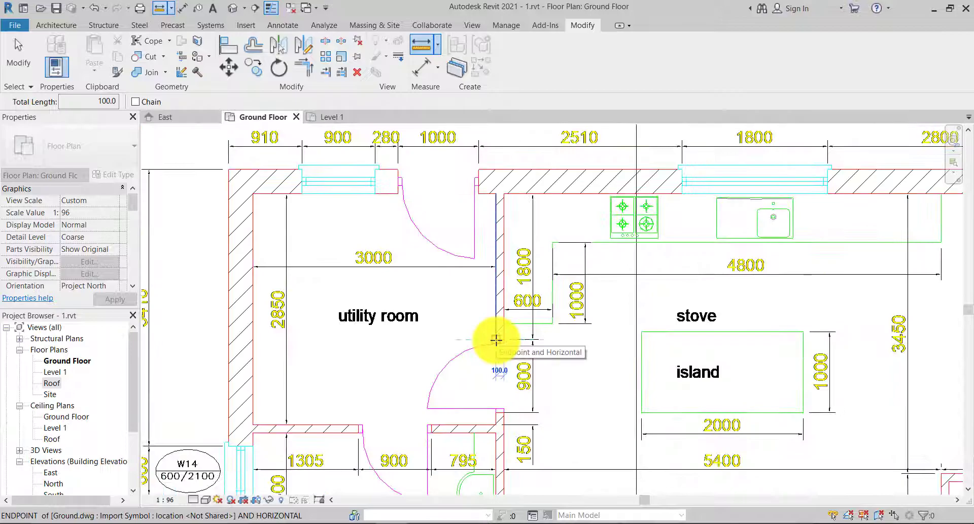
key("Escape")
key("Escape")
Step: Examine the exterior walls, interior partitions, doors and windows around the whole ground floor drawing
middle_click_drag(543, 449, 462, 226)
scroll(465, 261, "down", 4)
middle_click_drag(510, 266, 518, 137)
middle_click_drag(540, 346, 442, 299)
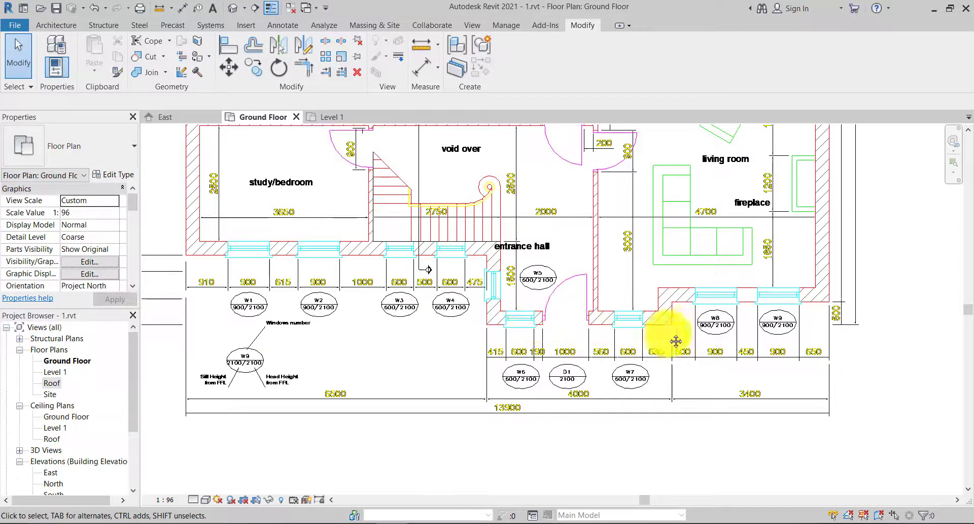
middle_click_drag(687, 339, 662, 347)
scroll(634, 339, "up", 4)
scroll(633, 330, "down", 5)
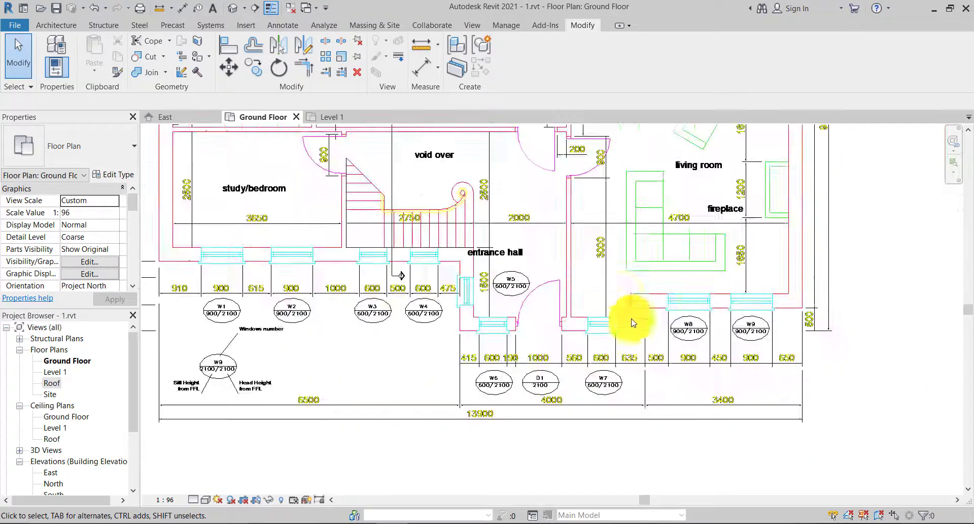
scroll(637, 339, "up", 3)
middle_click_drag(441, 414, 541, 375)
scroll(464, 360, "up", 1)
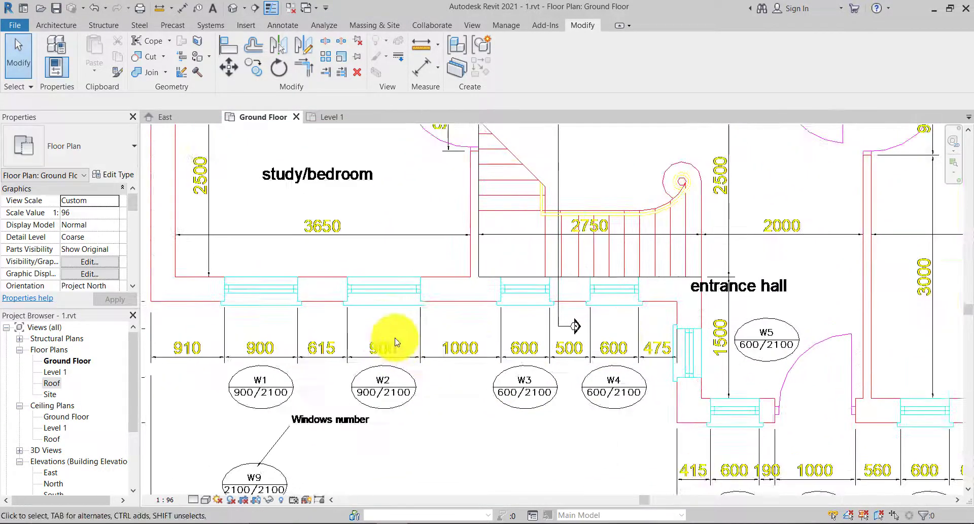
middle_click_drag(395, 341, 745, 378)
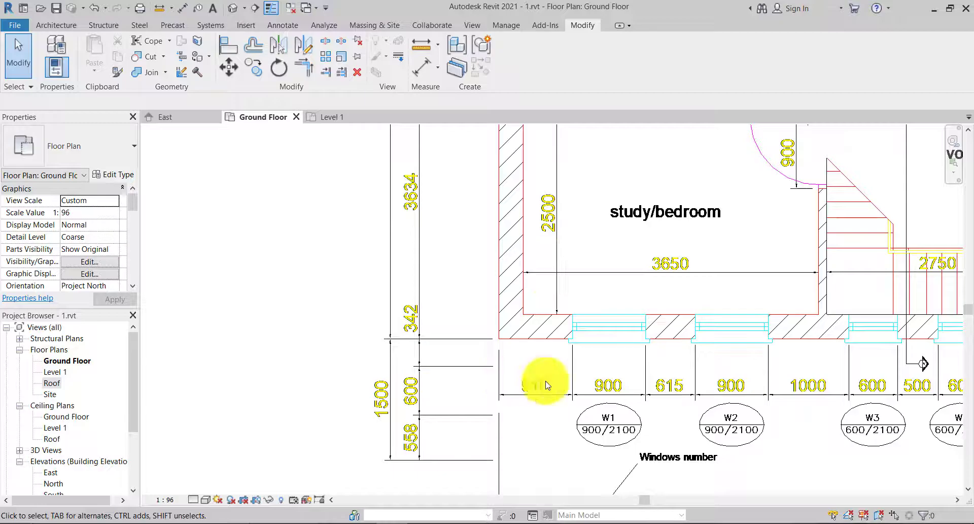
middle_click_drag(511, 381, 343, 387)
scroll(466, 345, "down", 1)
middle_click_drag(471, 323, 255, 263)
scroll(424, 338, "up", 2)
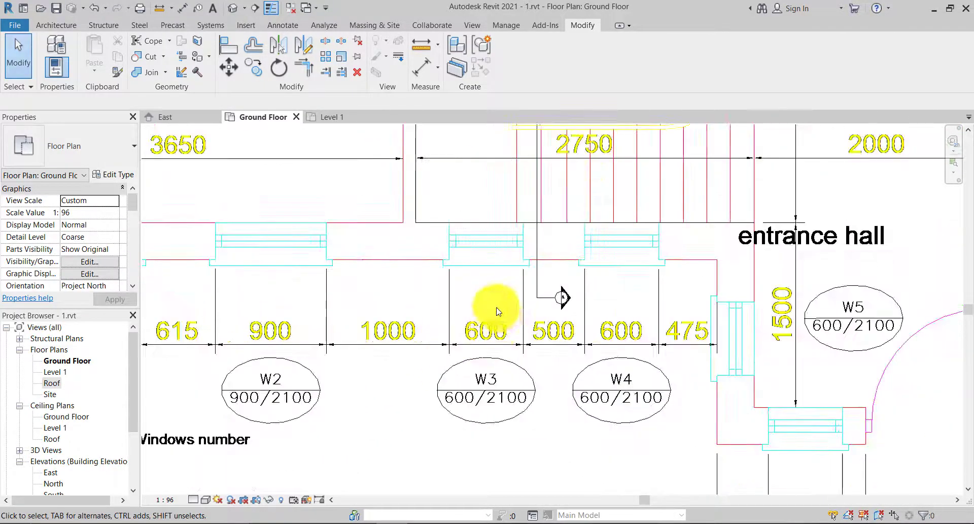
middle_click_drag(639, 400, 402, 283)
scroll(512, 337, "down", 1)
middle_click_drag(512, 339, 360, 324)
scroll(645, 313, "down", 1)
middle_click_drag(645, 321, 552, 456)
middle_click_drag(672, 256, 655, 395)
scroll(706, 261, "down", 1)
middle_click_drag(806, 362, 808, 499)
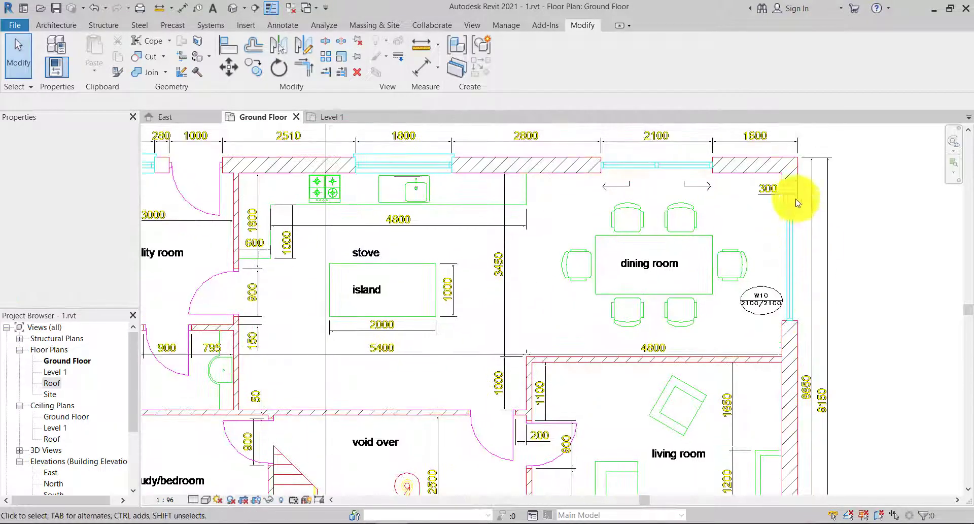
middle_click_drag(646, 321, 868, 379)
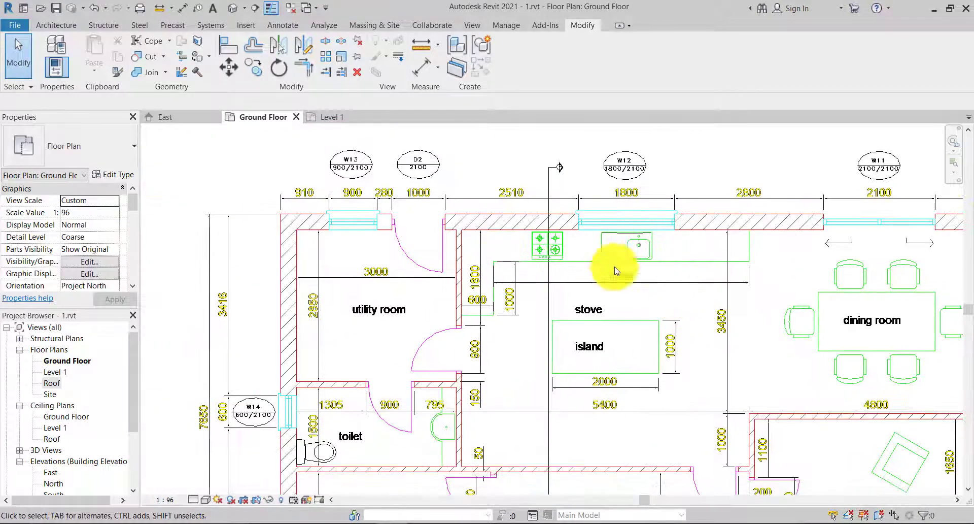
middle_click_drag(519, 341, 466, 230)
scroll(439, 270, "down", 1)
scroll(340, 319, "up", 2)
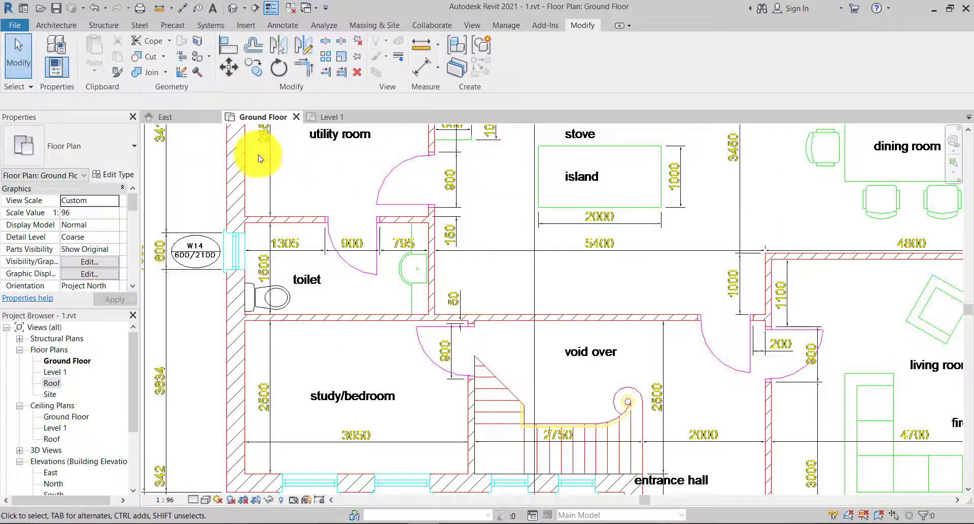
scroll(305, 283, "down", 1)
middle_click_drag(346, 283, 529, 337)
scroll(481, 295, "down", 1)
middle_click_drag(482, 245, 419, 350)
scroll(399, 270, "up", 2)
middle_click_drag(391, 270, 376, 294)
scroll(381, 284, "up", 2)
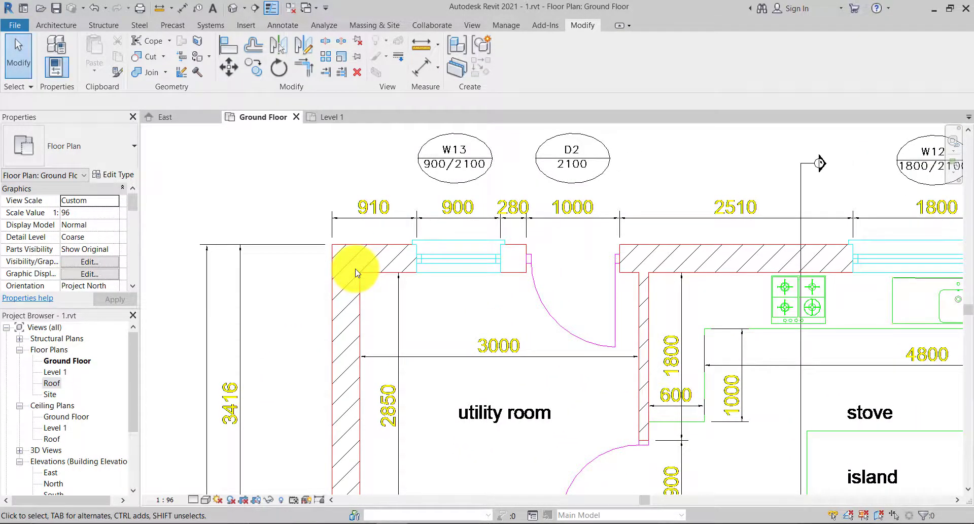
Step: Start the Wall command and duplicate the Generic - 8" wall type as "300mm WA Exterior"
key("w")
key("a")
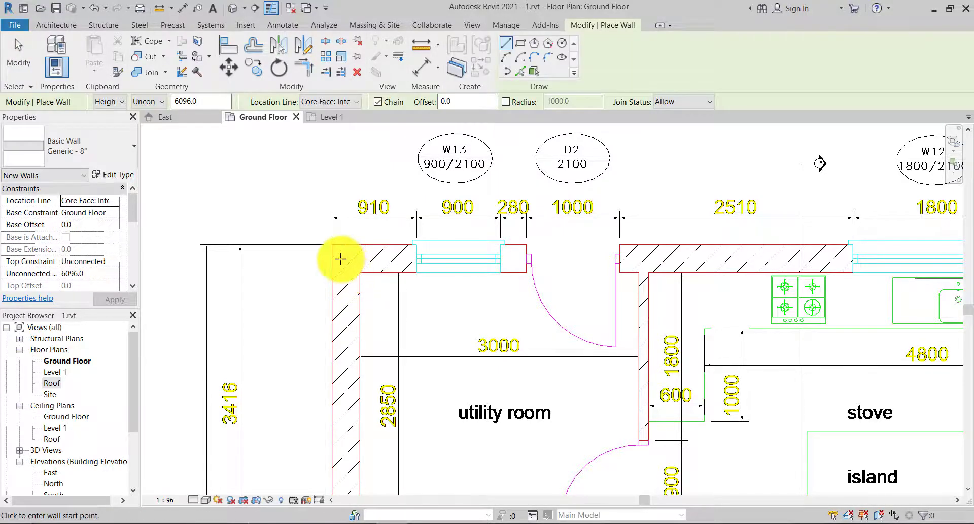
left_click(110, 176)
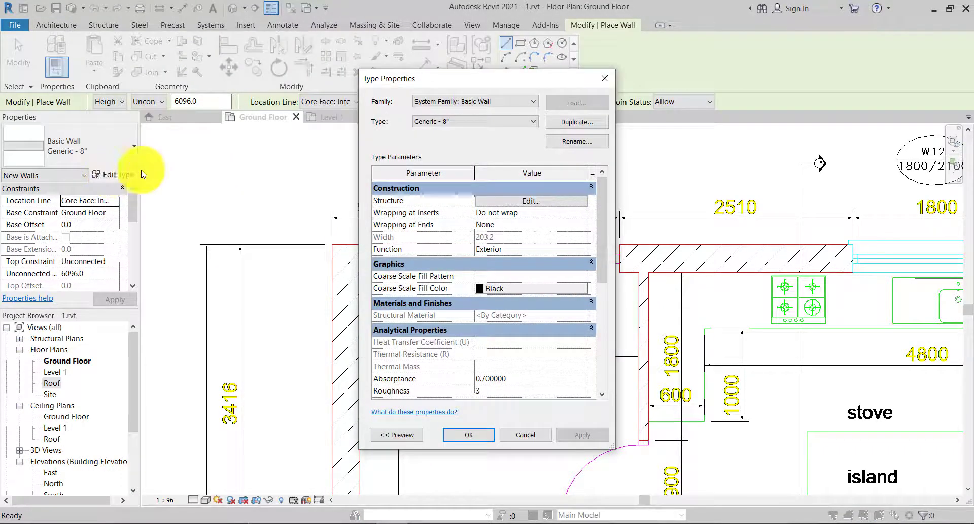
left_click(569, 123)
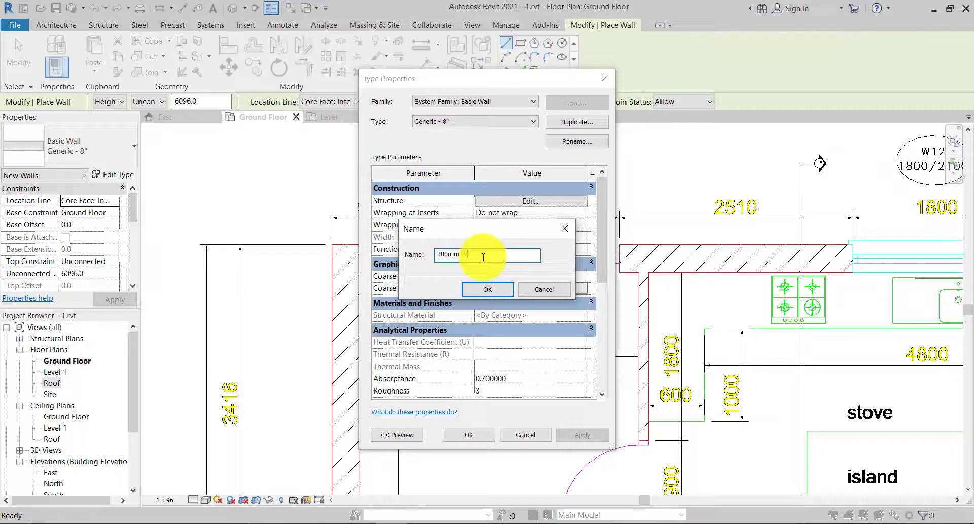
type("300mm WA Exterior")
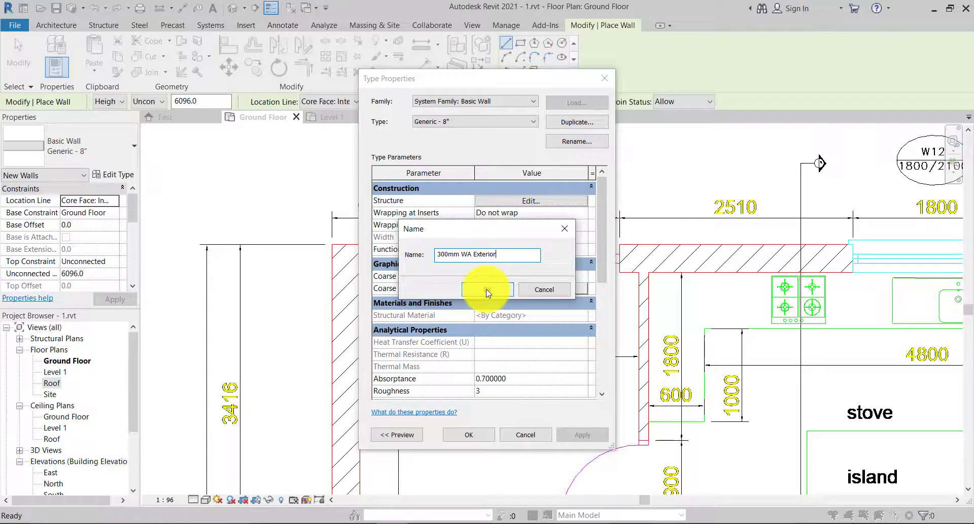
left_click(486, 290)
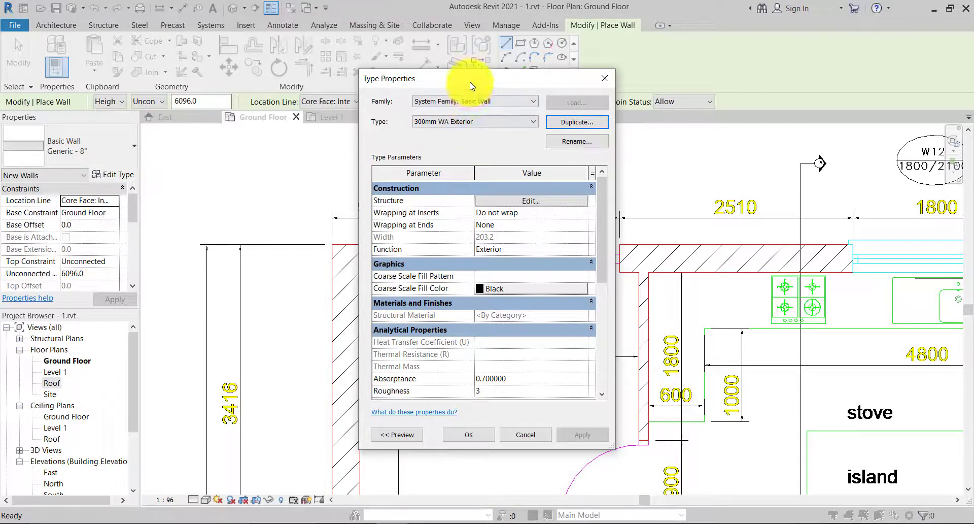
Step: Edit the structure of the 300mm WA Exterior wall type and set its structural layer's thickness to 300 mm
left_click_drag(470, 85, 440, 124)
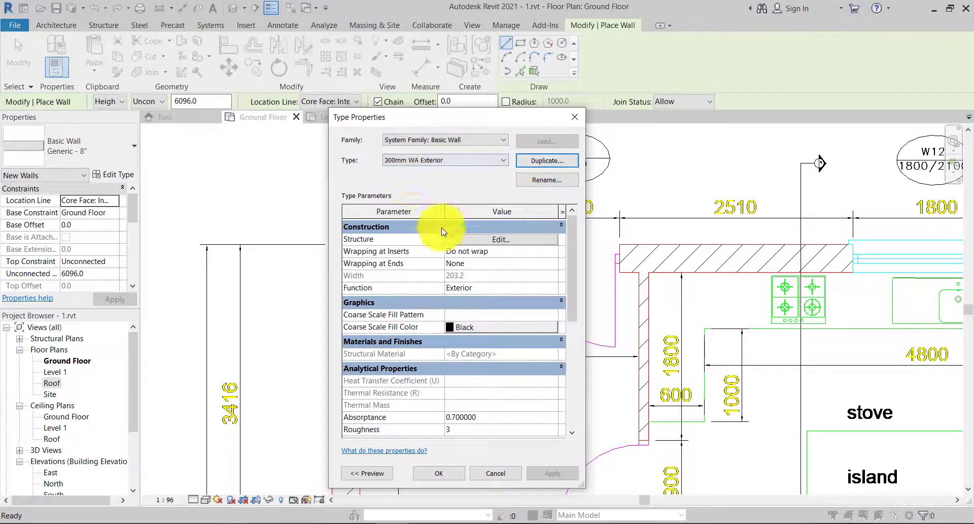
left_click(479, 240)
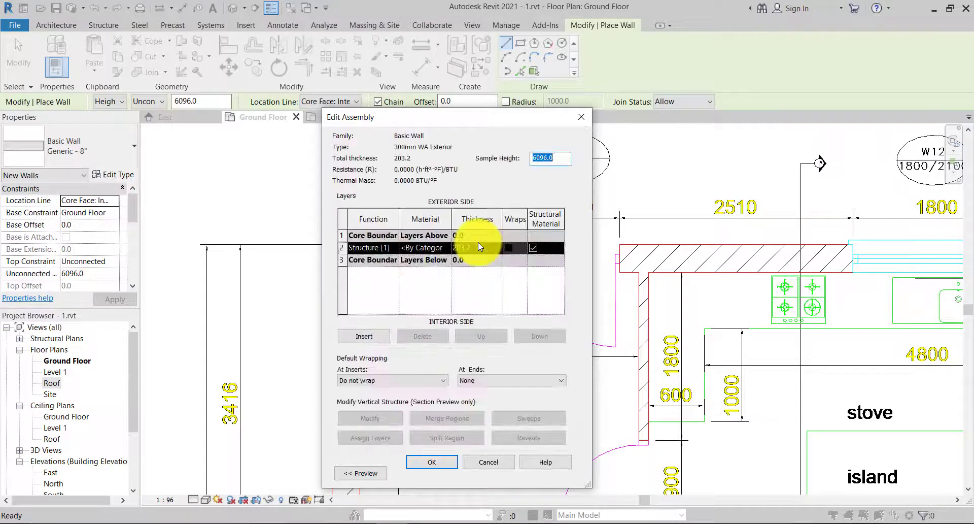
left_click_drag(479, 122, 513, 154)
left_click(493, 280)
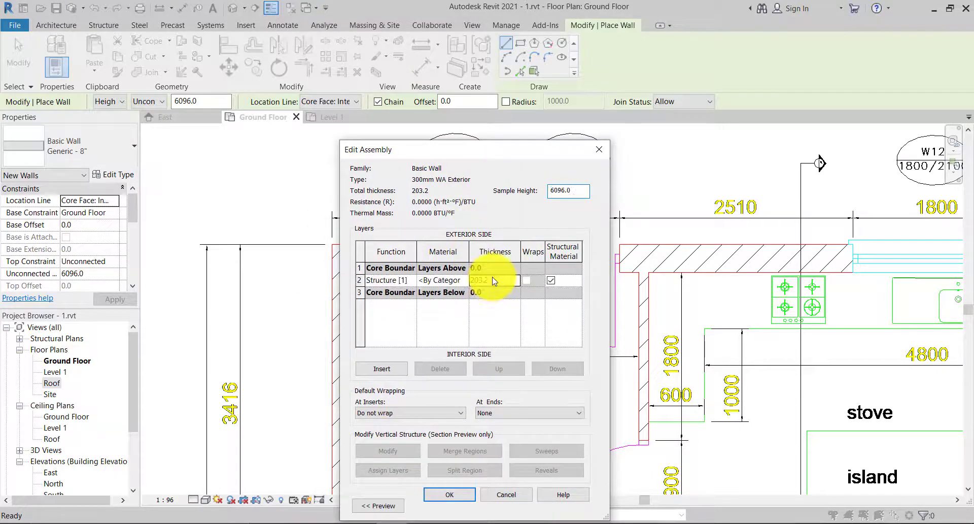
type("300")
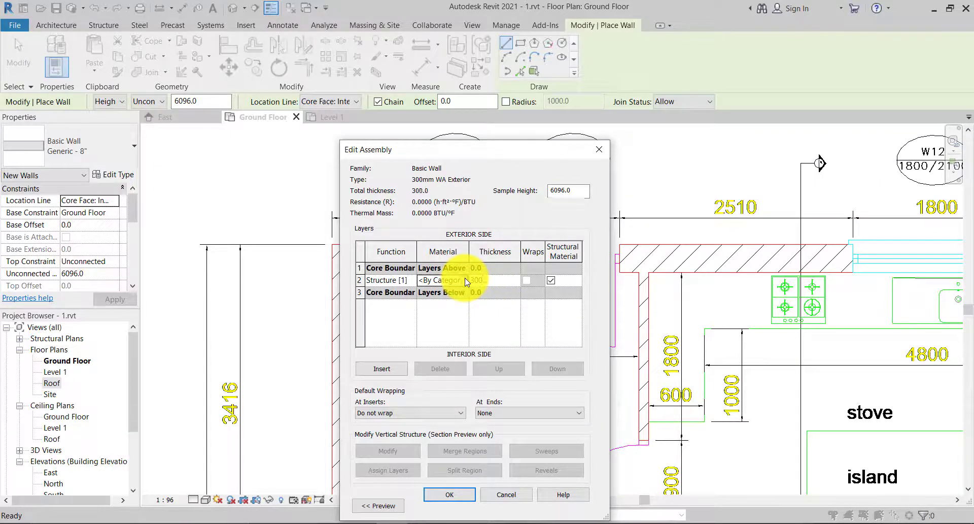
Step: Search the materials for "clad", assign Clad - White to the 300mm WA Exterior structural layer, and review its graphics and appearance settings
left_click(417, 279)
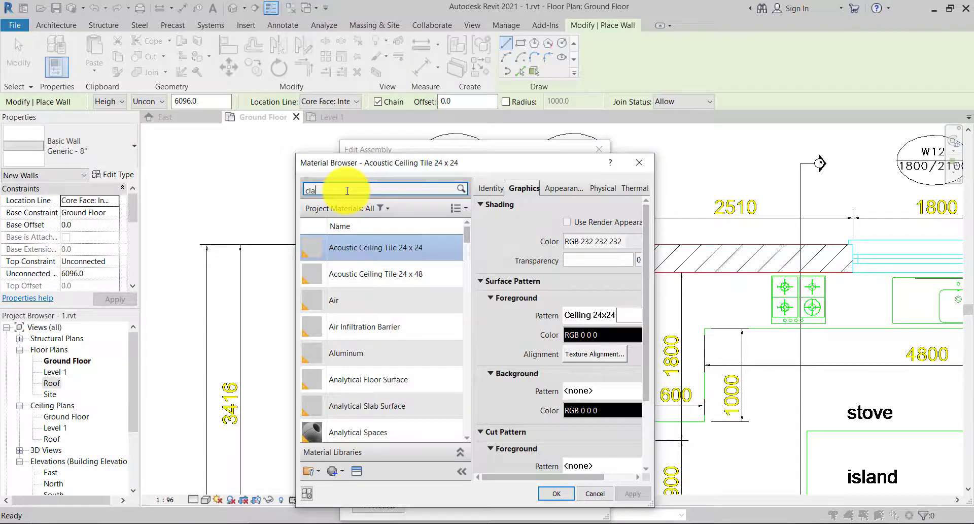
type("d")
left_click(345, 269)
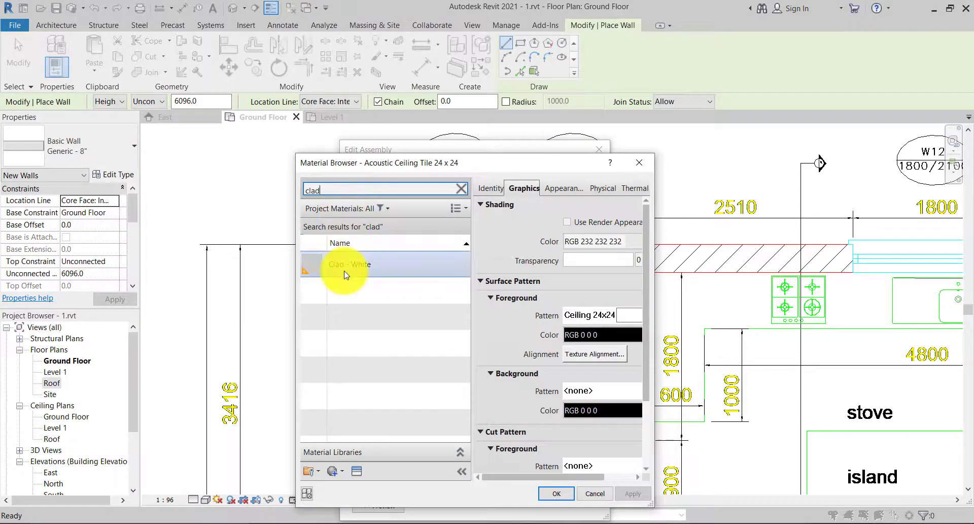
left_click_drag(655, 272, 780, 273)
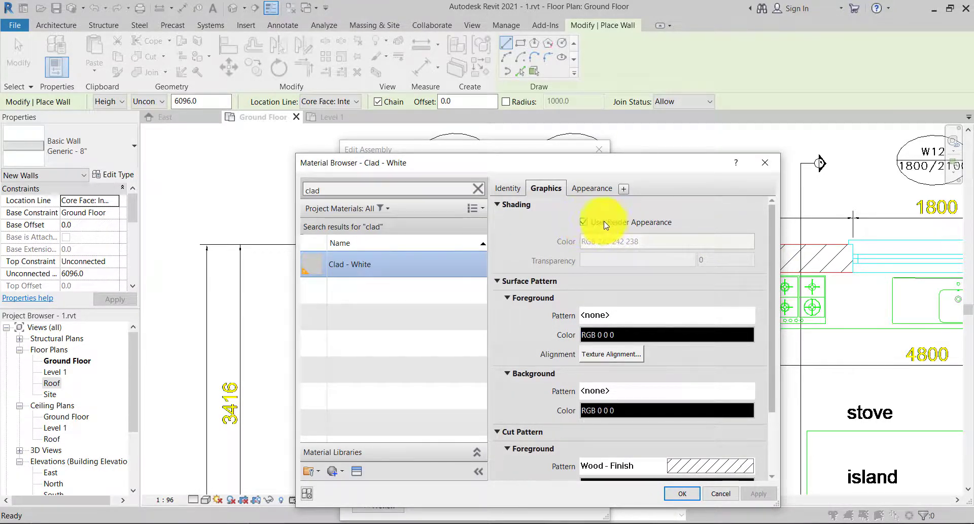
left_click(577, 190)
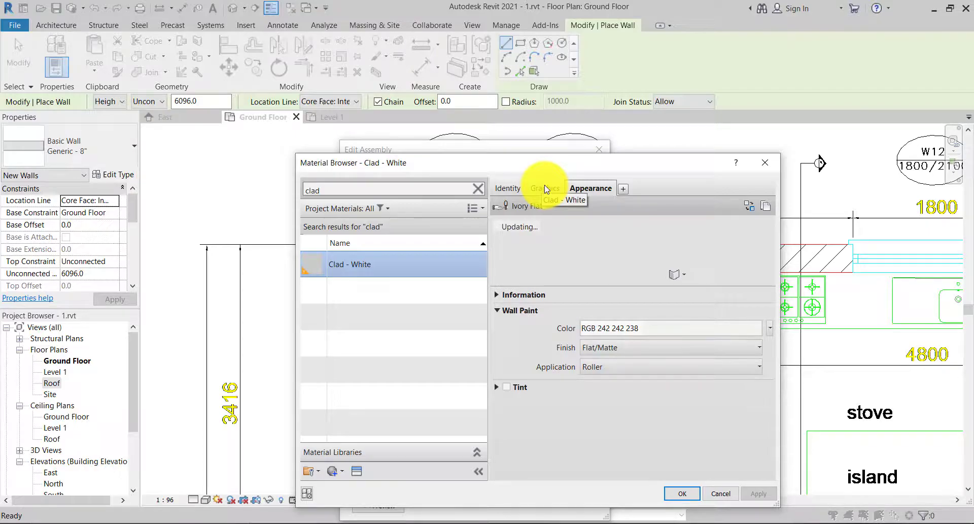
left_click(545, 188)
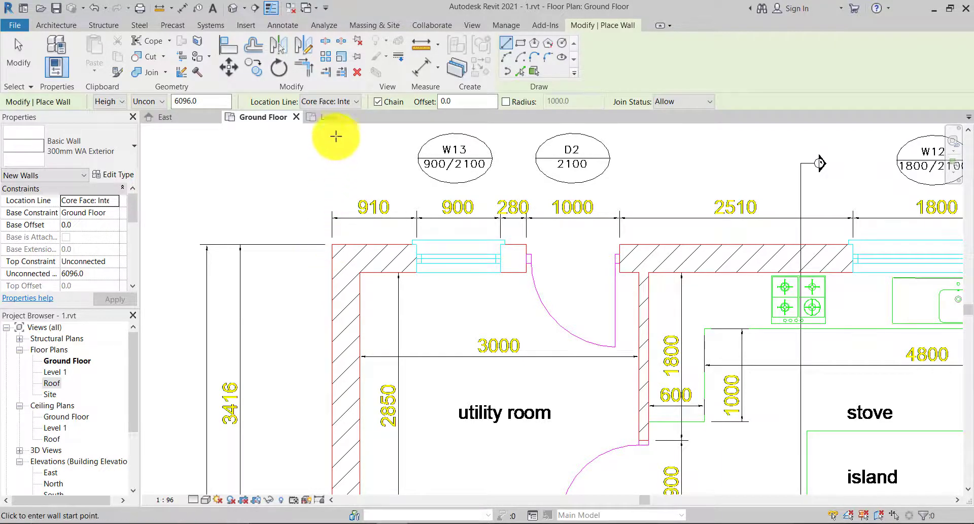
Step: Set the new walls' location line to Core Face: Interior and their height up to the Roof level
left_click(340, 102)
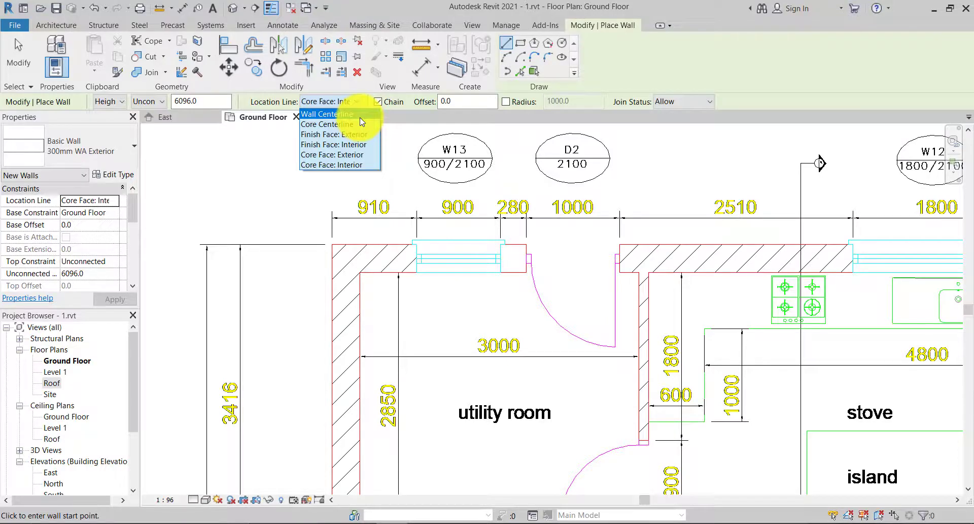
left_click(355, 163)
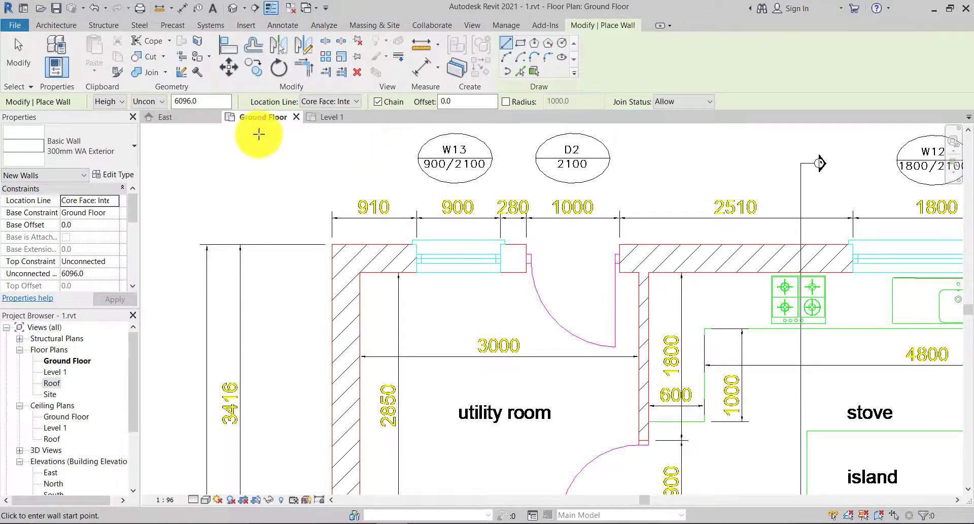
left_click(162, 104)
left_click(150, 126)
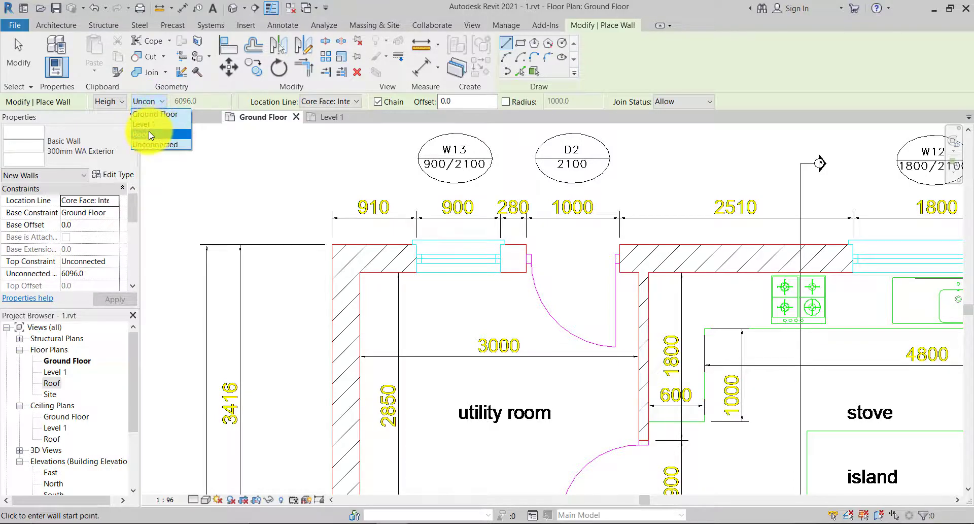
left_click(149, 133)
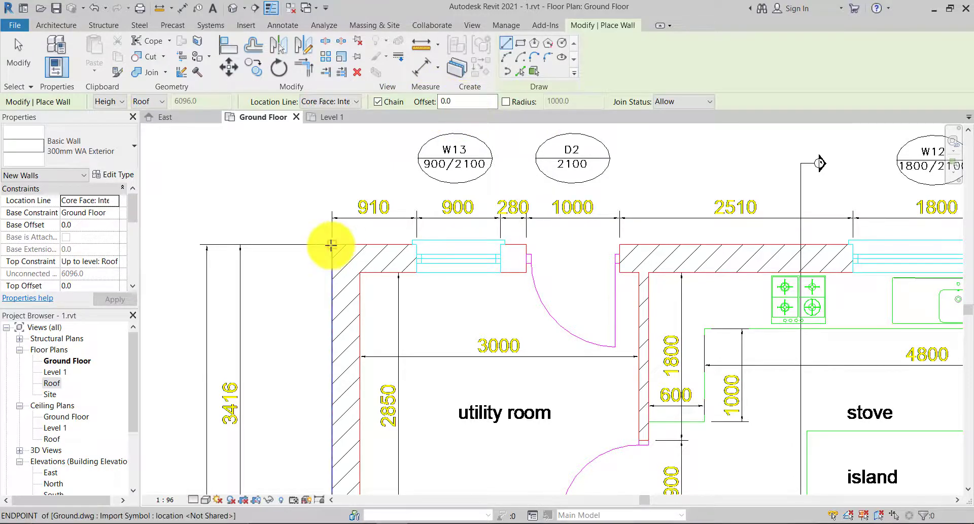
scroll(332, 245, "up", 2)
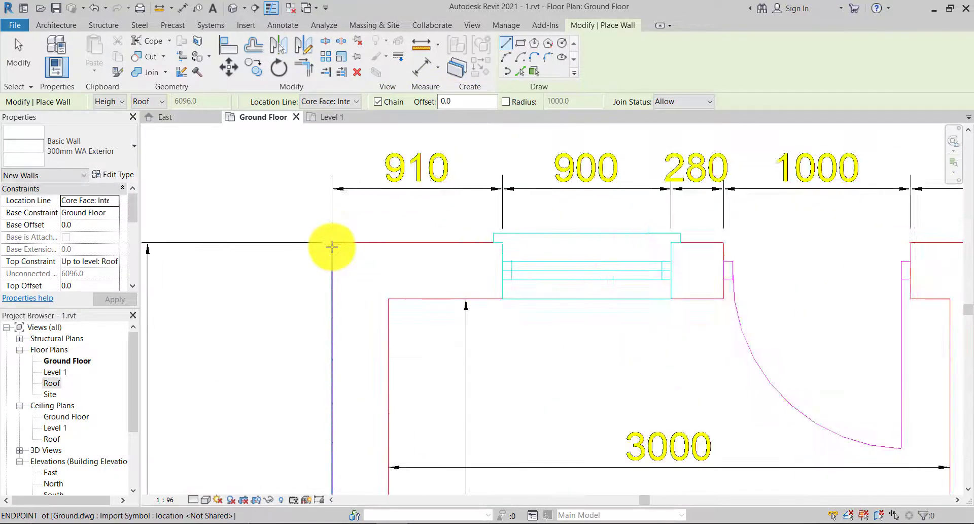
scroll(332, 244, "up", 2)
scroll(331, 244, "up", 2)
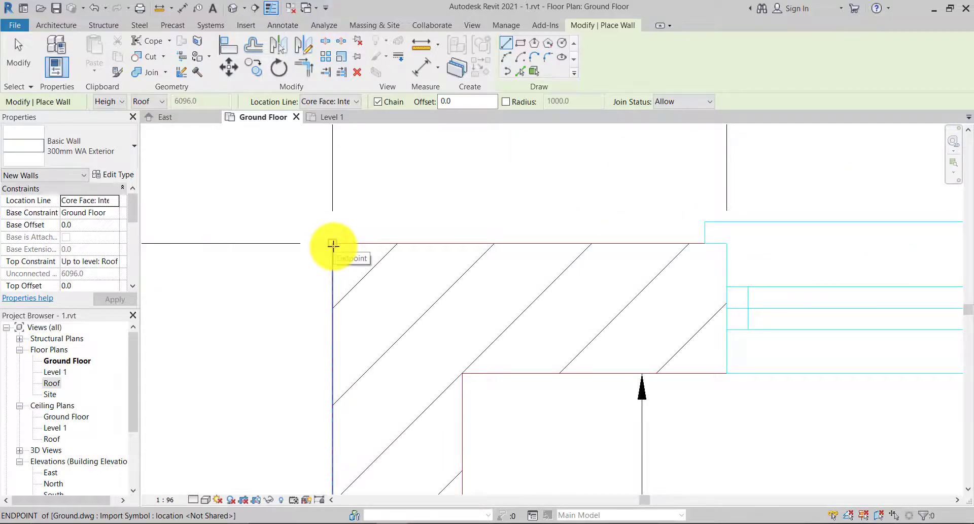
left_click(332, 244)
scroll(329, 261, "down", 5)
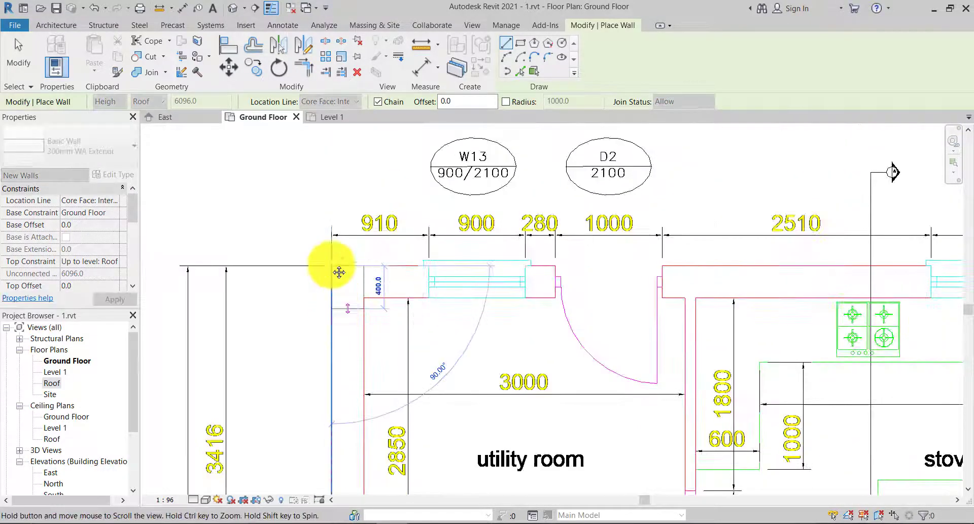
scroll(326, 205, "down", 2)
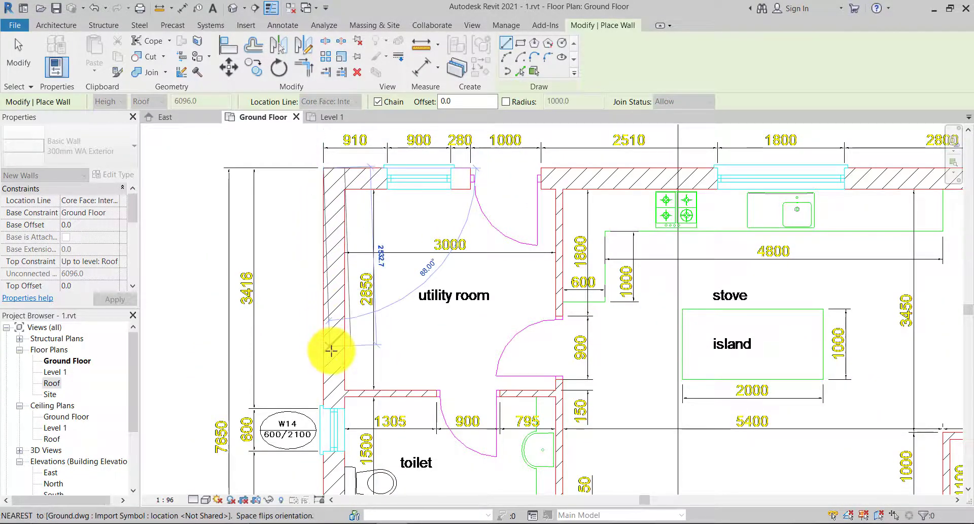
middle_click_drag(326, 382, 323, 212)
scroll(330, 335, "down", 1)
middle_click_drag(337, 301, 331, 200)
left_click(304, 361)
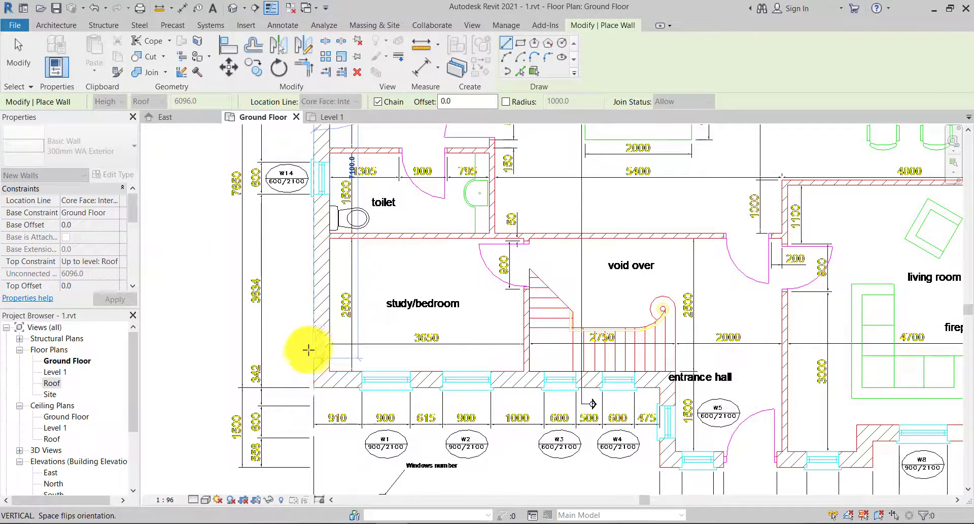
key("Escape")
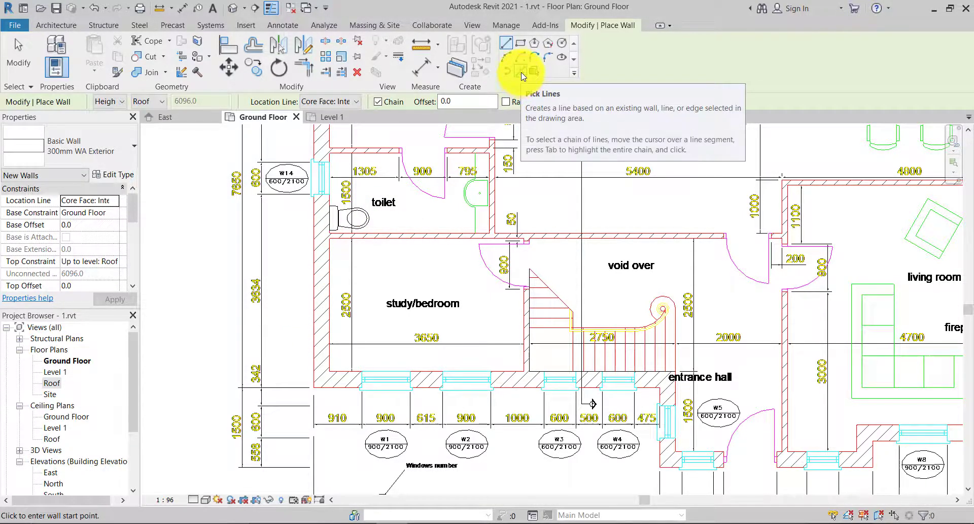
Step: Use Pick Lines to place exterior walls along the utility room's outer side and the kitchen wall behind the stove
left_click(521, 72)
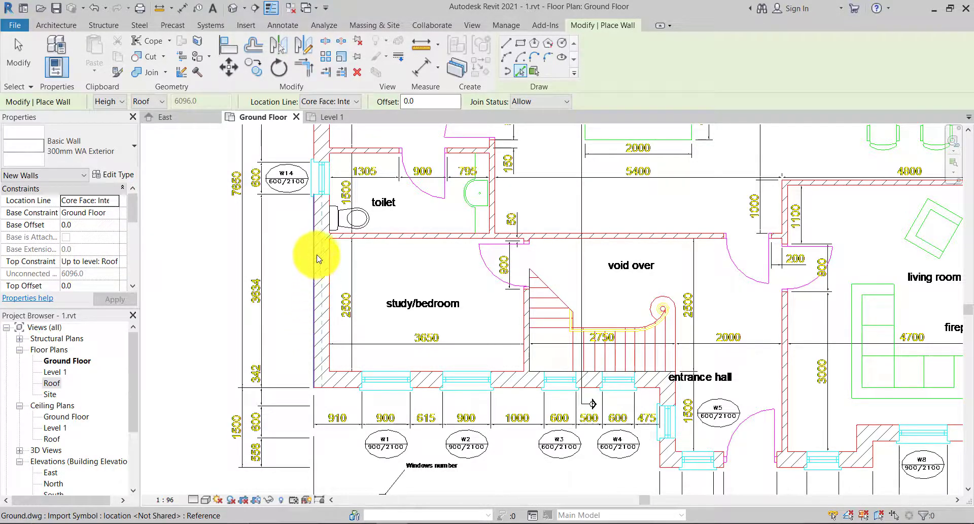
scroll(319, 259, "down", 1)
middle_click_drag(318, 259, 319, 384)
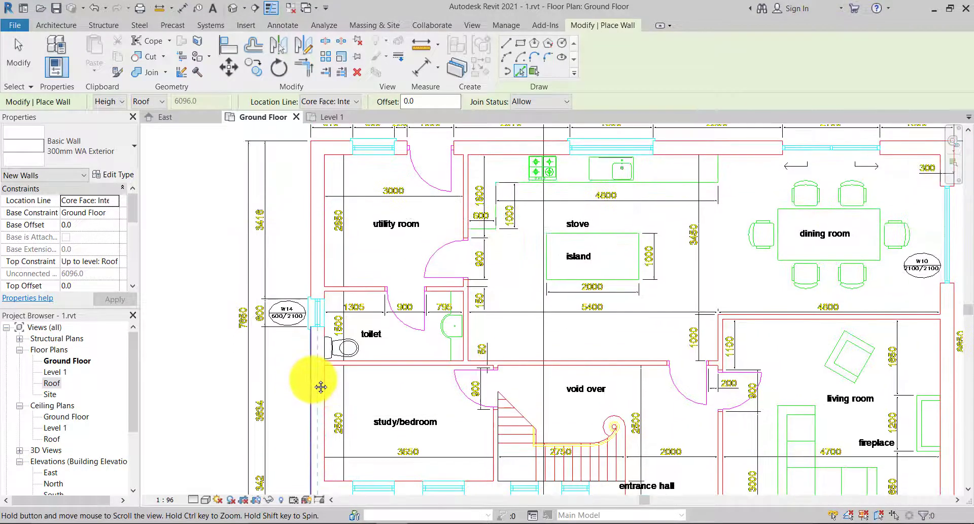
left_click(315, 280)
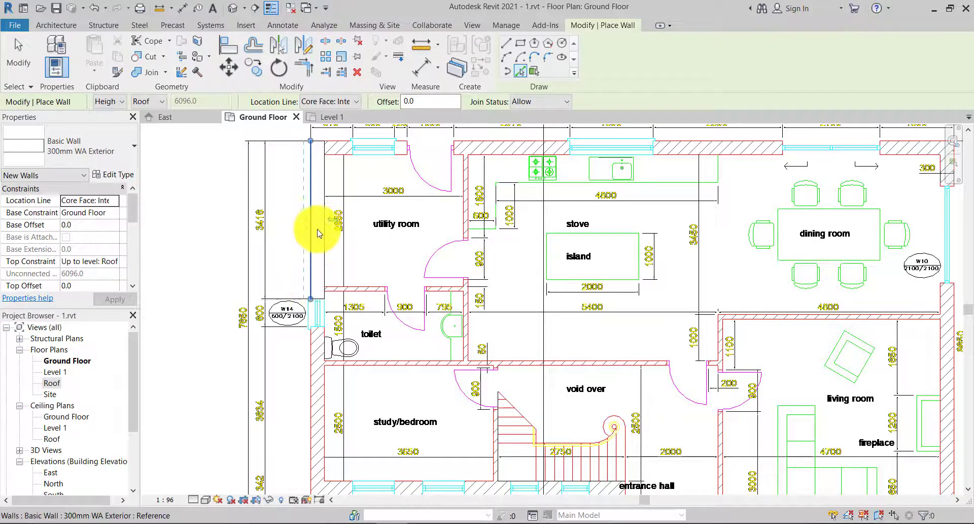
left_click(500, 147)
Step: Pick lines for exterior walls between W1 and W2, along the living room's outer side, beside W7, between W8 and W9, and at the entrance hall corner
scroll(456, 276, "down", 3)
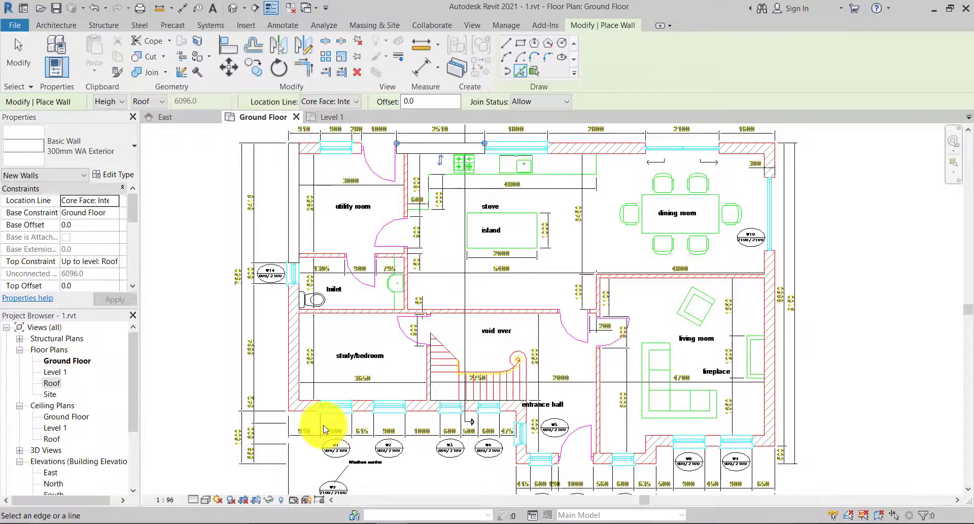
left_click(364, 412)
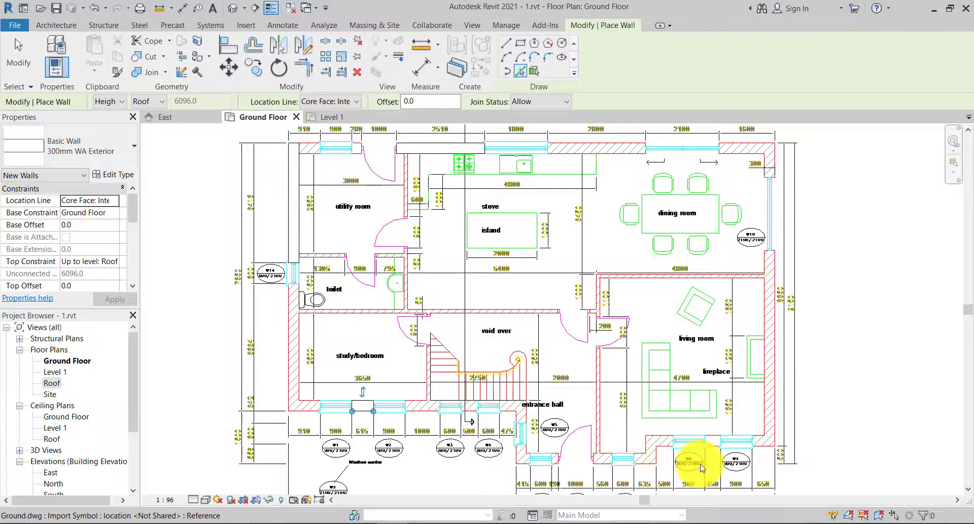
left_click(772, 366)
left_click(645, 463)
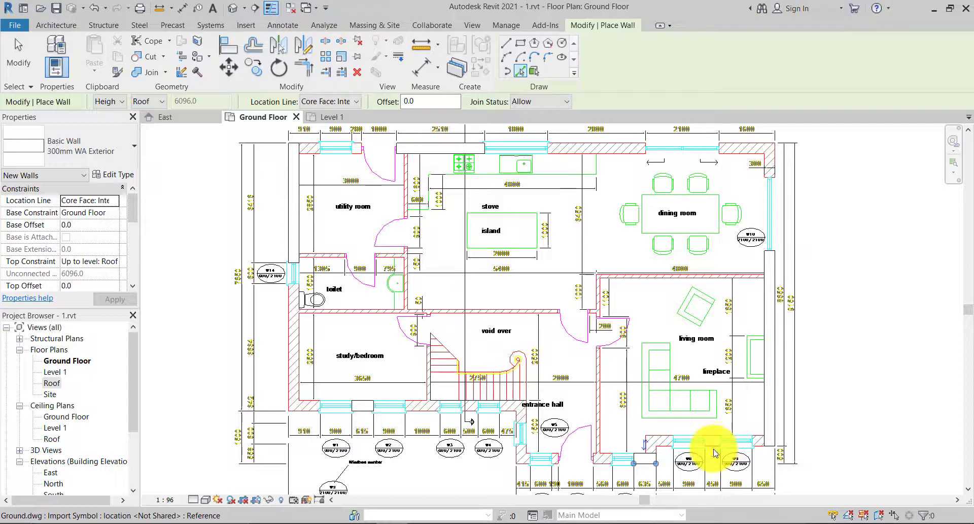
scroll(714, 449, "up", 4)
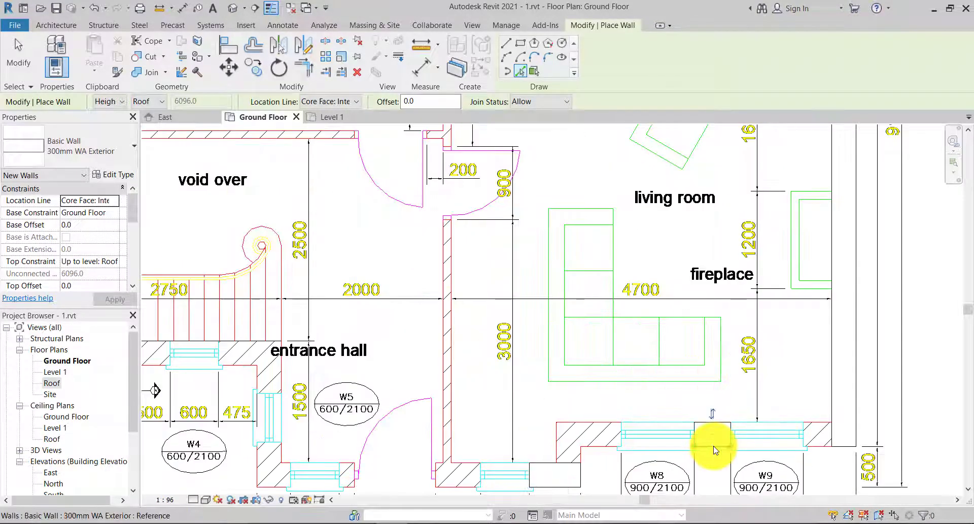
scroll(711, 451, "down", 3)
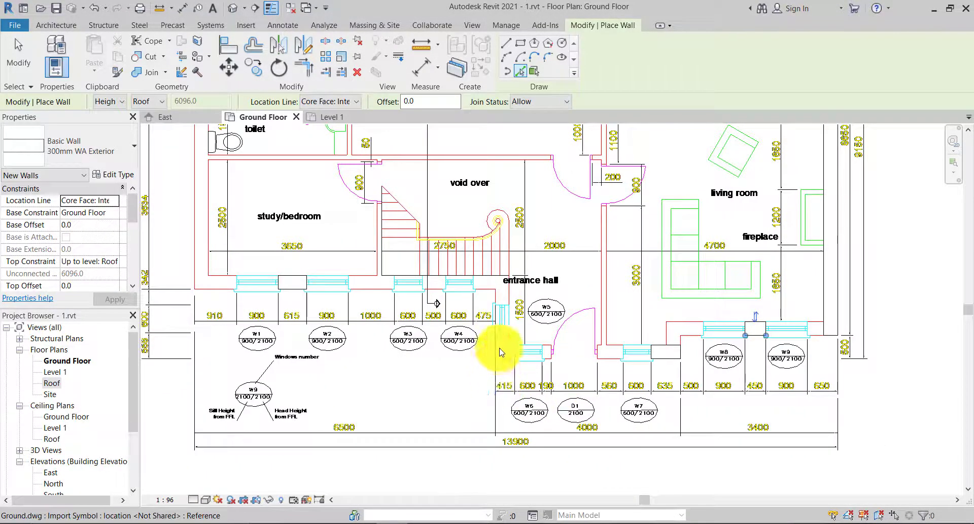
scroll(555, 462, "down", 4)
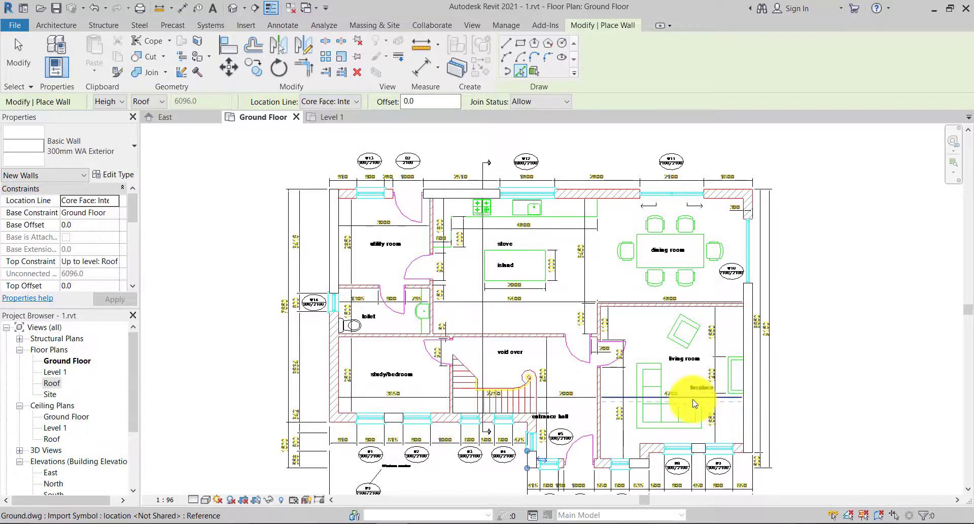
key("t")
key("r")
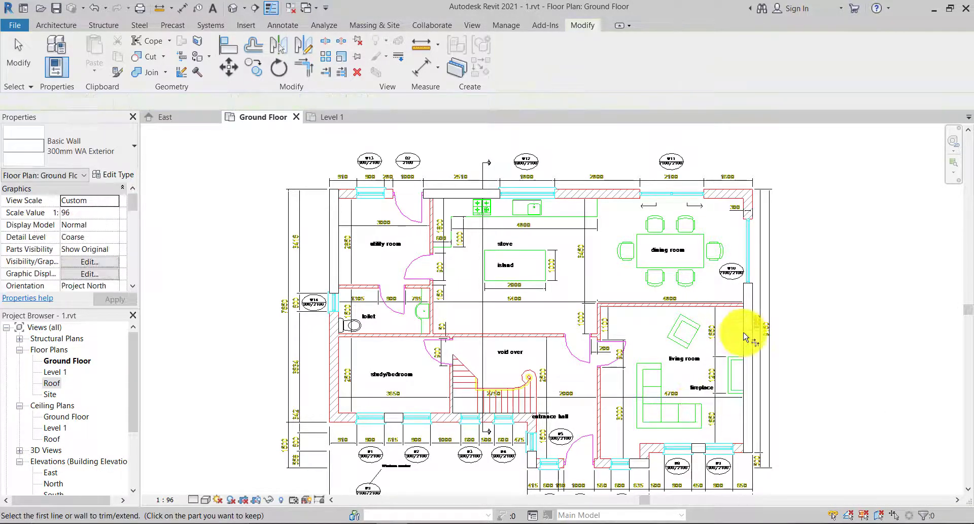
left_click(745, 316)
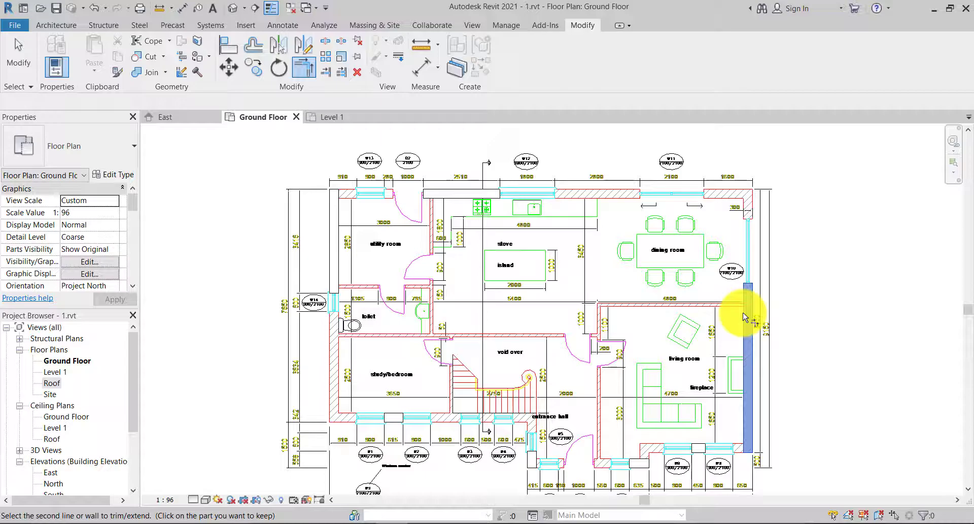
key("Escape")
key("Escape")
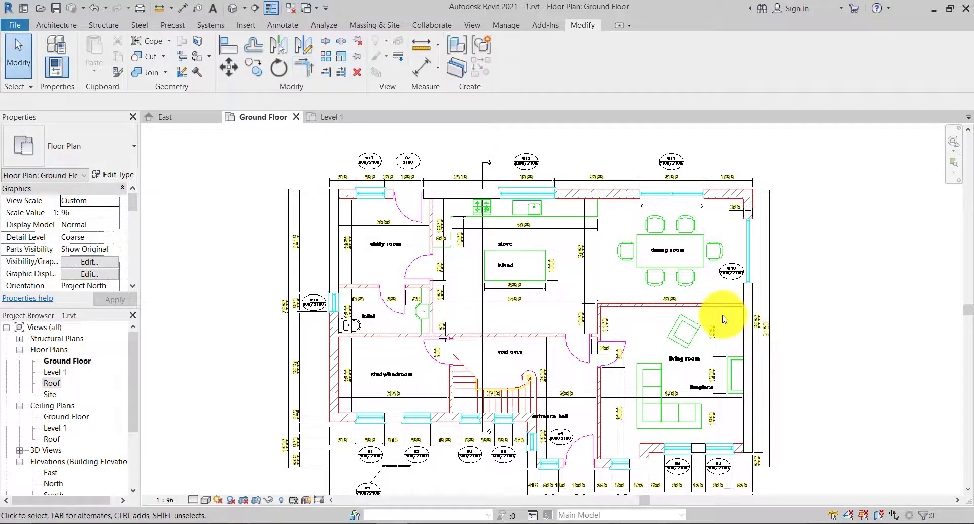
Step: Trim/Extend the living room's outer wall and the kitchen's rear wall to form a corner at the dining room
key("t")
key("r")
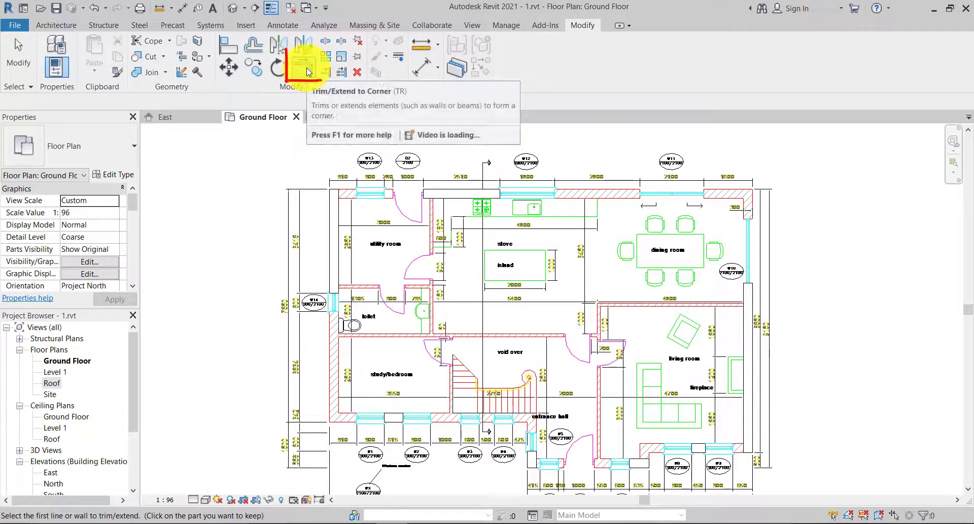
left_click(745, 300)
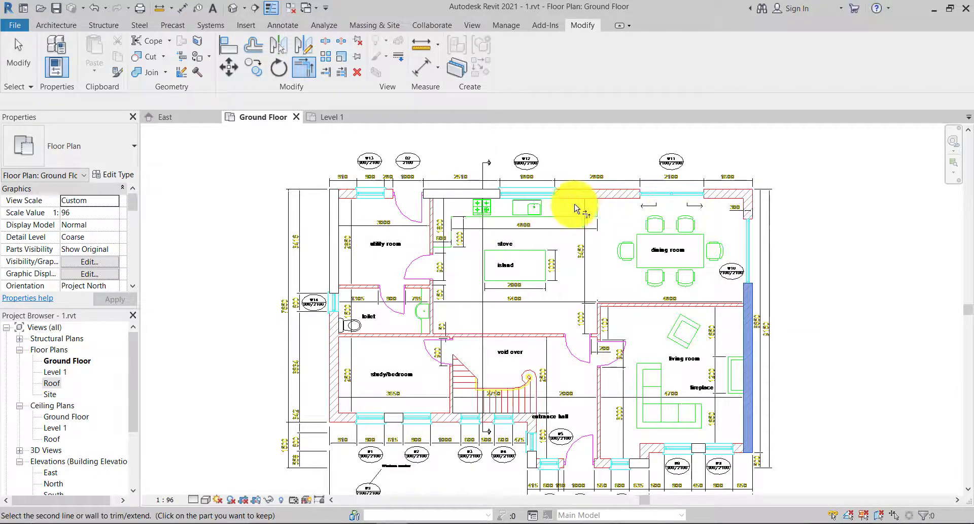
left_click(489, 200, "ctrl")
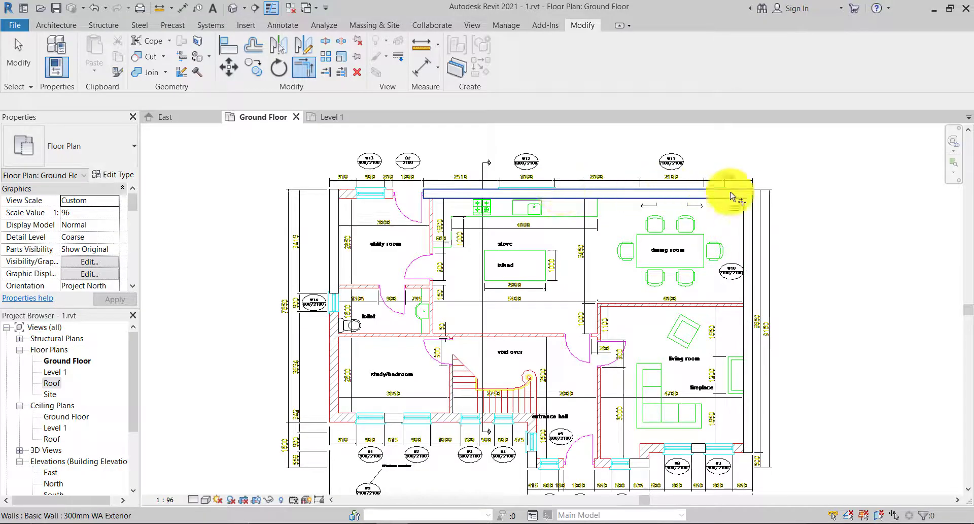
Step: Trim/Extend the short wall between windows W8 and W9 and the living room's outer wall to form a corner
middle_click_drag(724, 452, 724, 403)
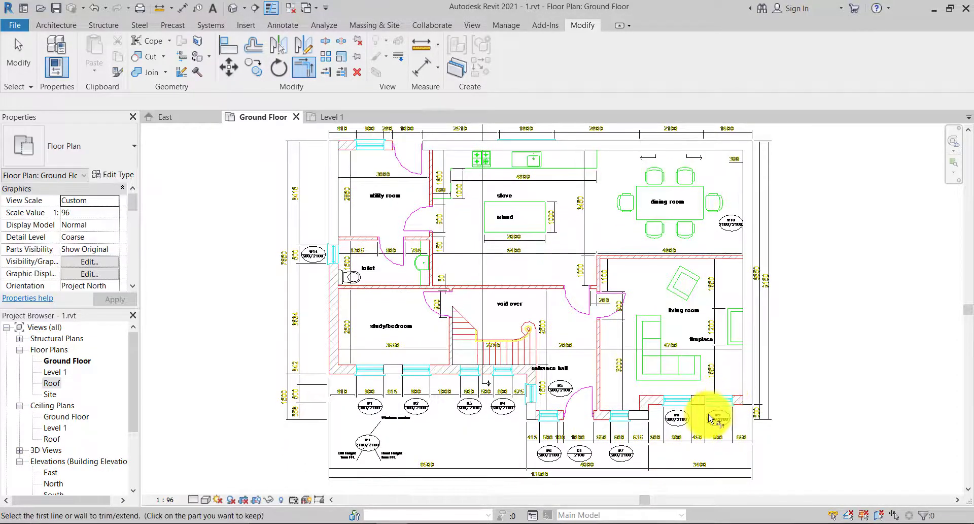
left_click(697, 405)
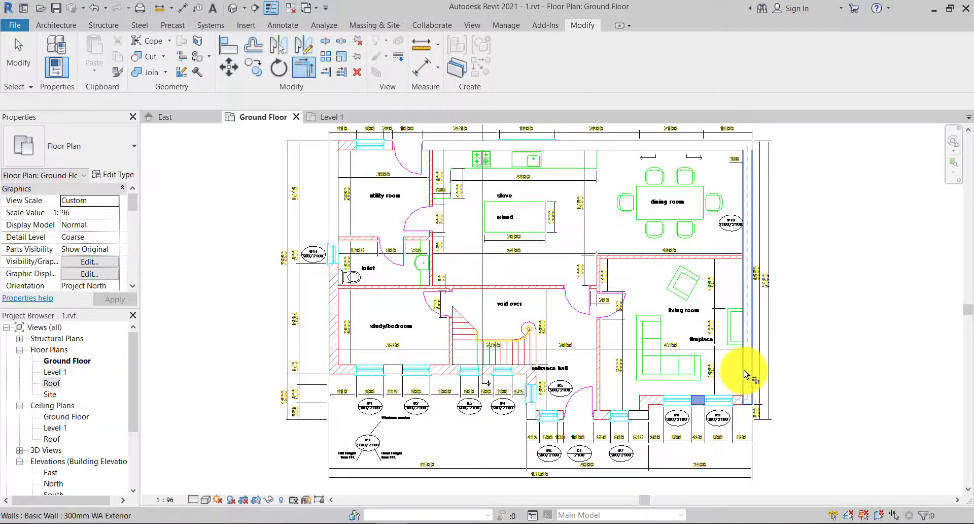
left_click(745, 371)
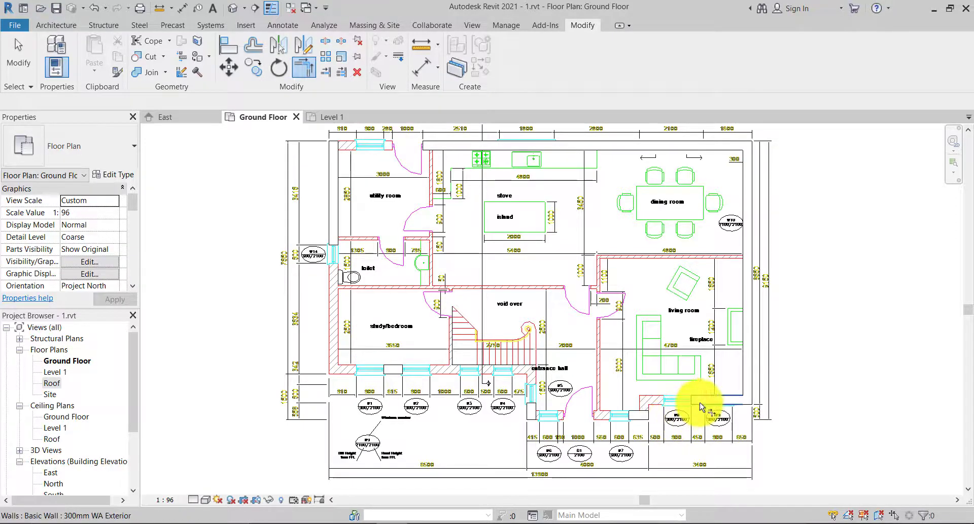
scroll(675, 419, "up", 2)
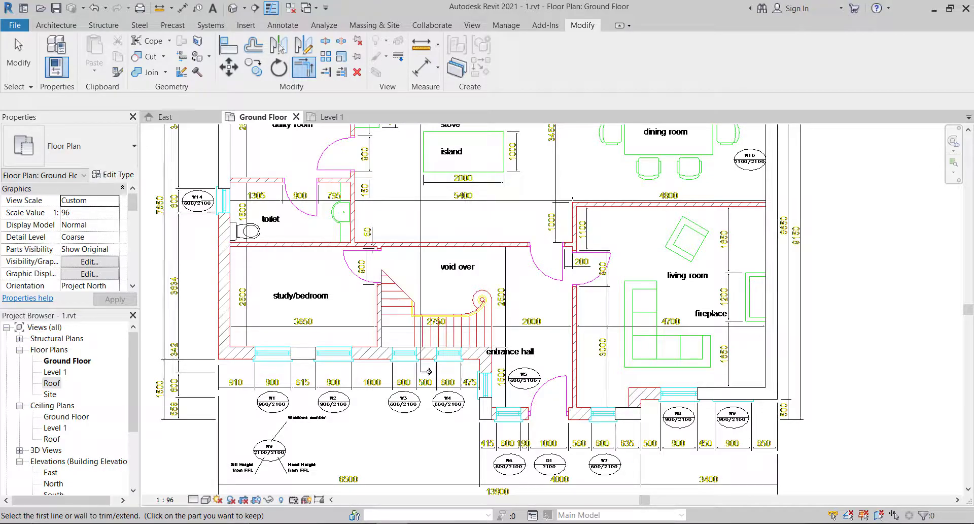
key("Escape")
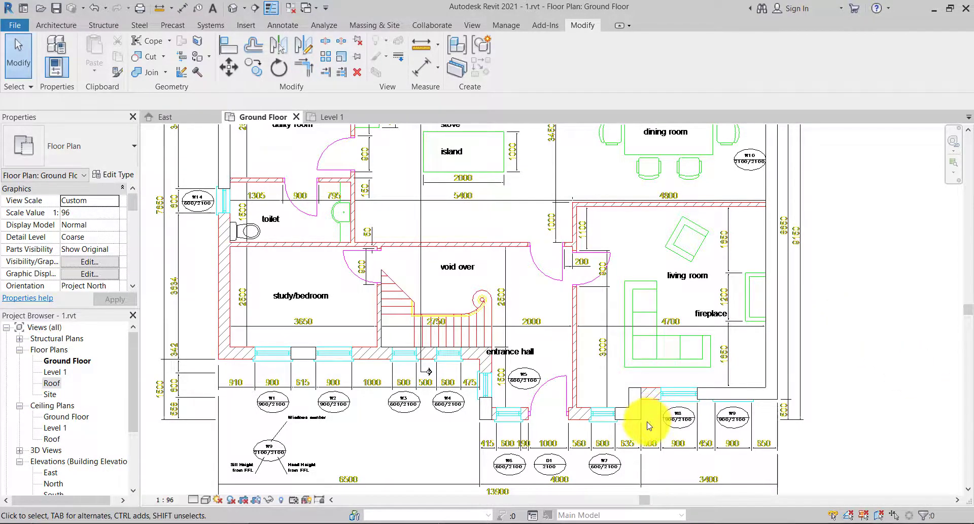
Step: Trim/Extend the short exterior wall at the living room's step to form corners with the walls beside W8 and W7
key("r")
left_click(637, 395)
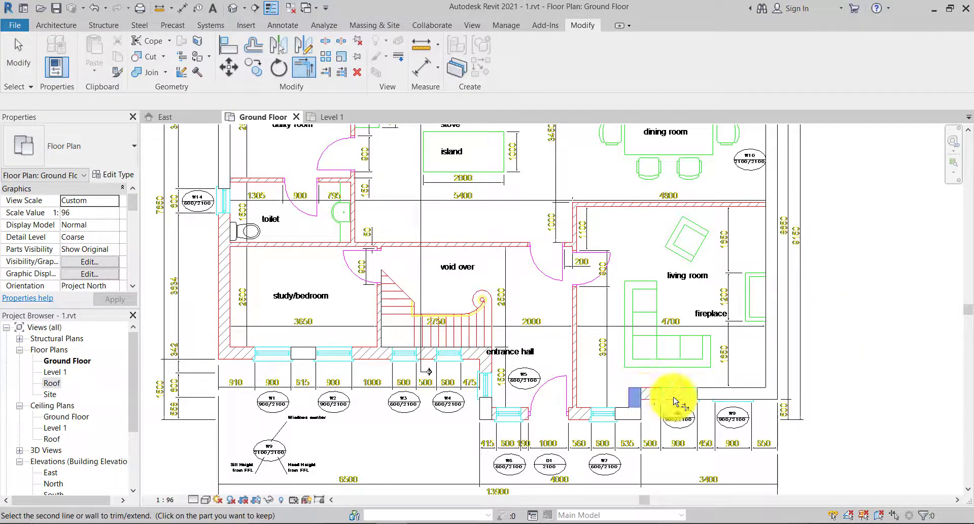
left_click(705, 392)
left_click(619, 416)
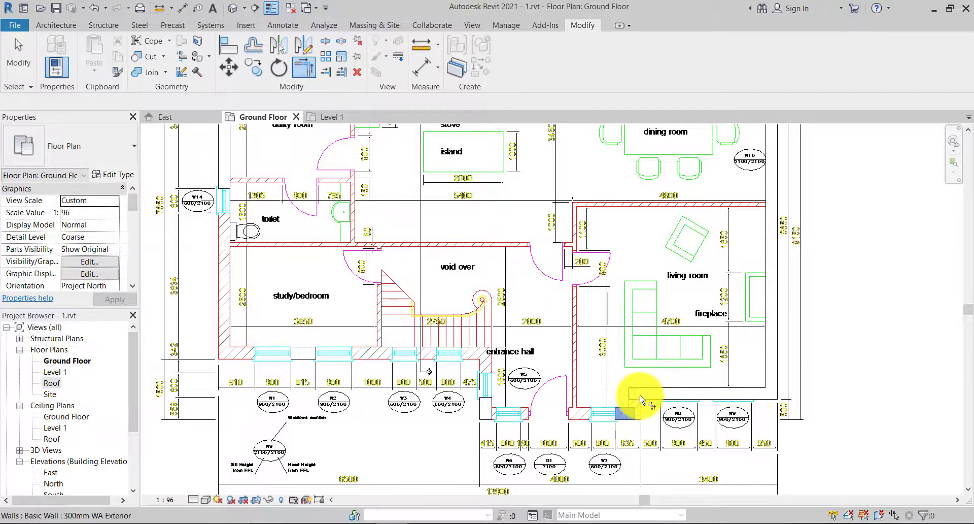
left_click(640, 398)
Step: Trim/Extend the entrance hall's short side wall to form corners with the front wall beside W7 and the study wall between W1 and W2
left_click(629, 414)
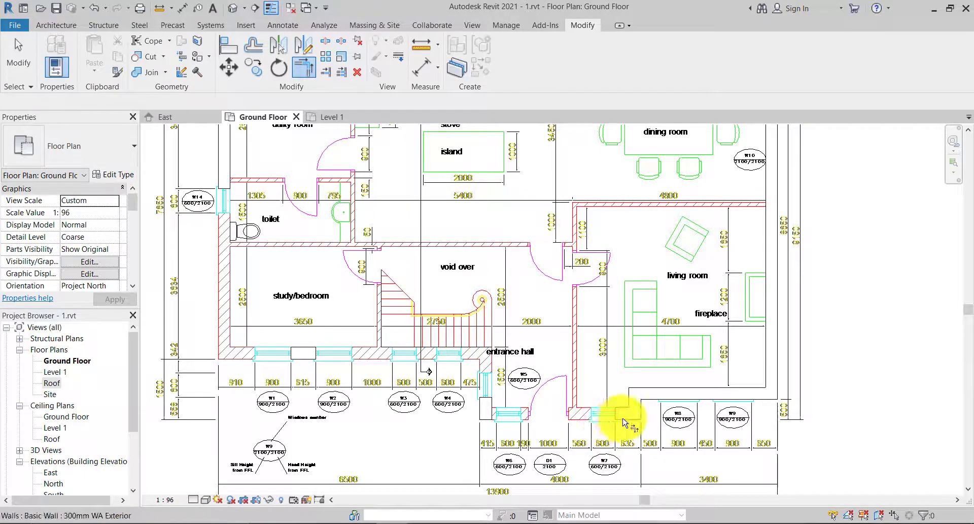
left_click(486, 410)
left_click(486, 406)
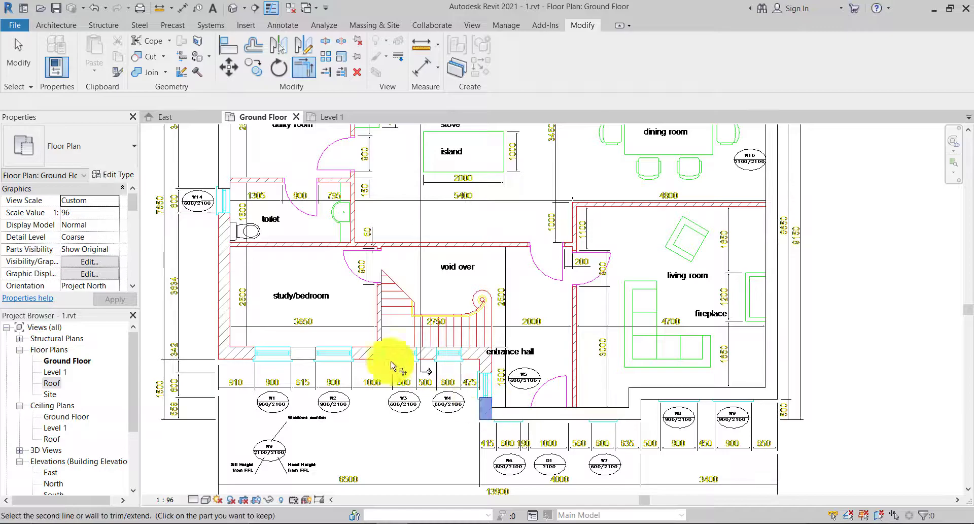
left_click(330, 355)
Step: Trim/Extend the study/bedroom's front wall and the outer side wall along the utility room and toilet to form a corner
middle_click_drag(544, 391, 691, 435)
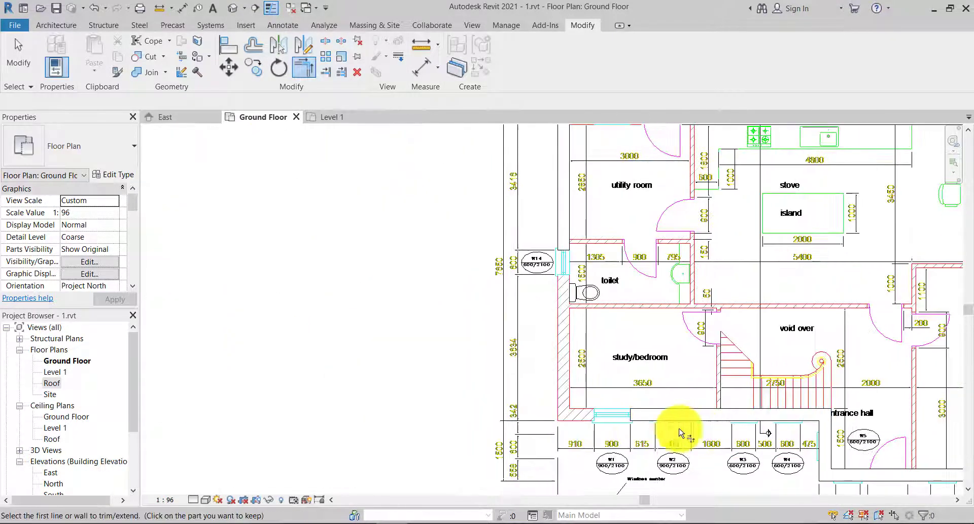
left_click(634, 421)
left_click(569, 231)
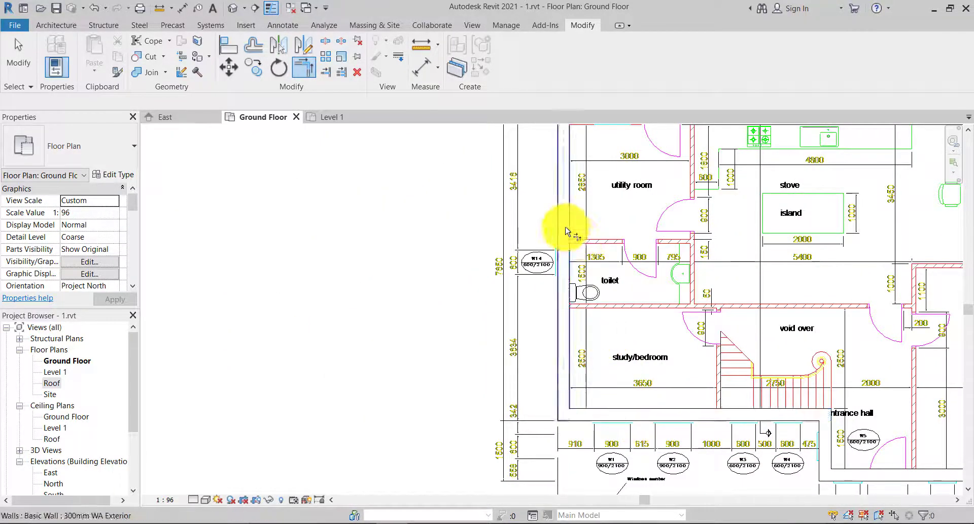
scroll(616, 325, "down", 1)
middle_click_drag(742, 341, 594, 380)
middle_click_drag(652, 358, 585, 317)
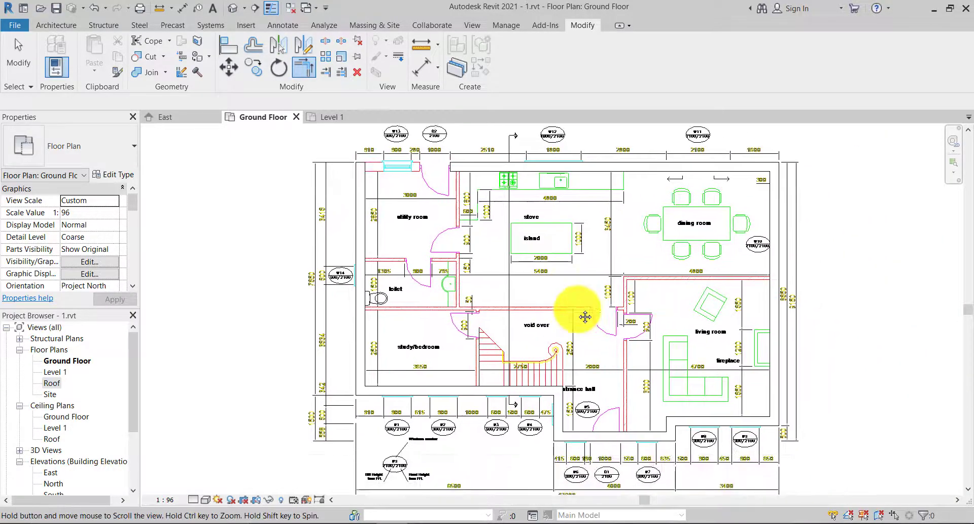
middle_click_drag(635, 337, 654, 336)
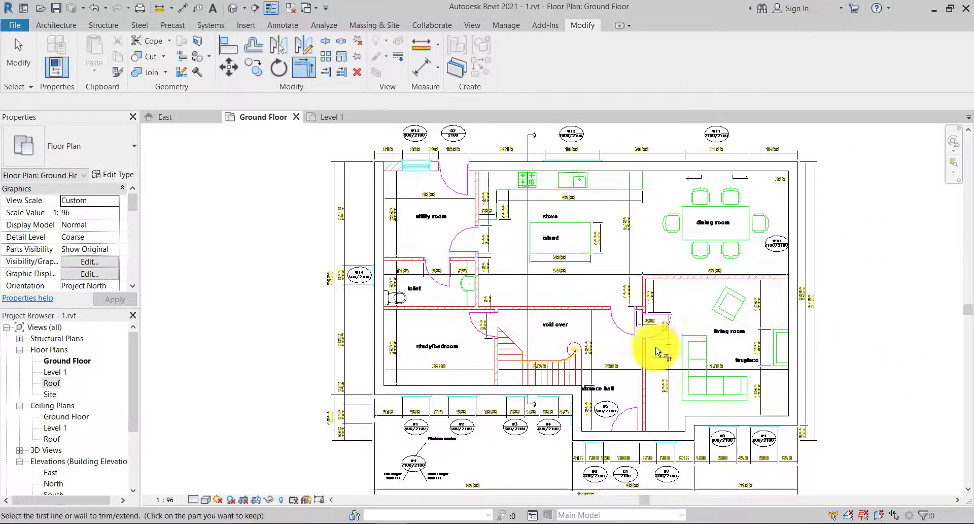
key("Escape")
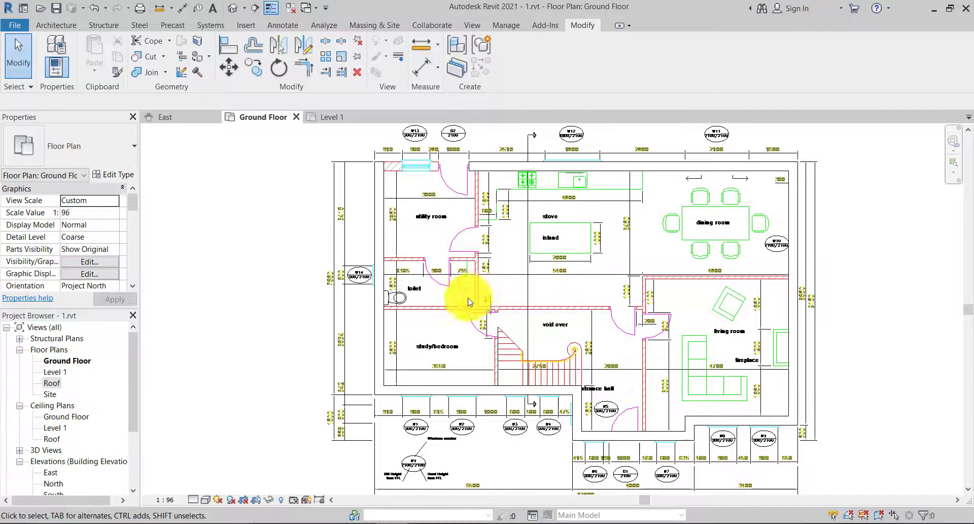
Step: Measure the thickness of the interior wall between the utility room and the kitchen at the door opening
scroll(473, 304, "up", 1)
middle_click_drag(476, 308, 460, 344)
scroll(461, 345, "down", 1)
middle_click_drag(540, 359, 518, 368)
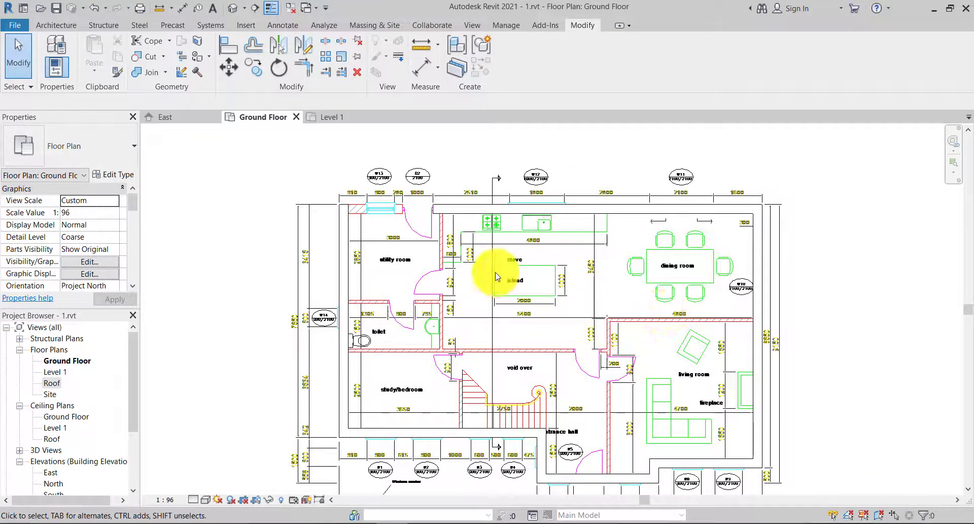
scroll(441, 263, "up", 5)
scroll(441, 274, "up", 2)
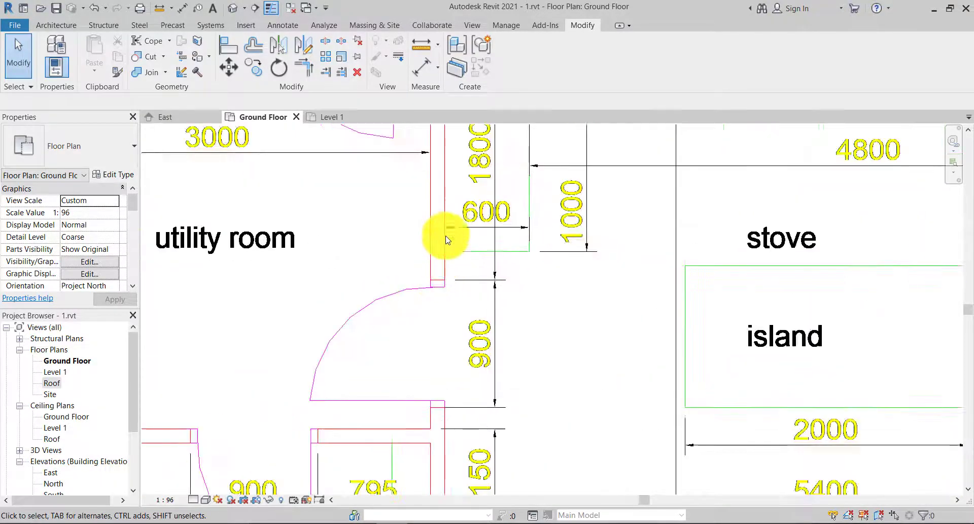
left_click(421, 44)
left_click(434, 283)
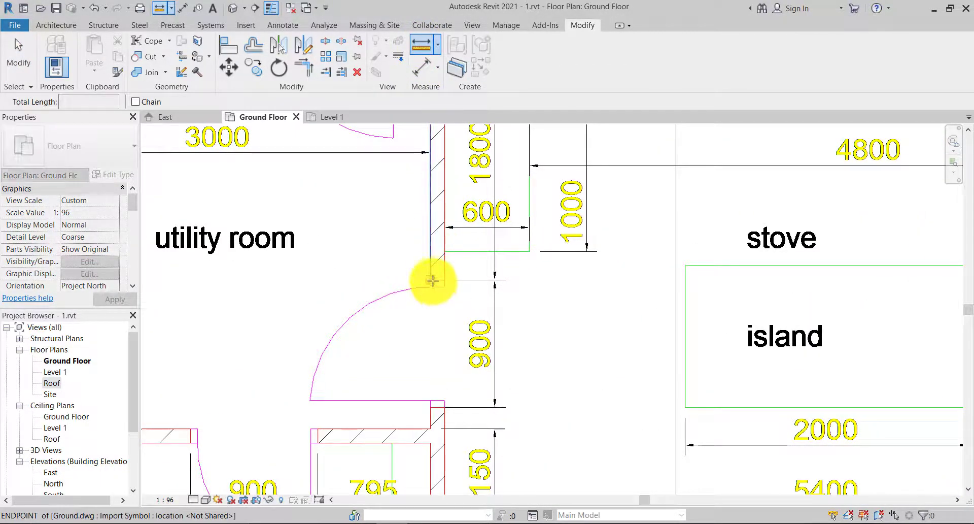
key("Escape")
key("Escape")
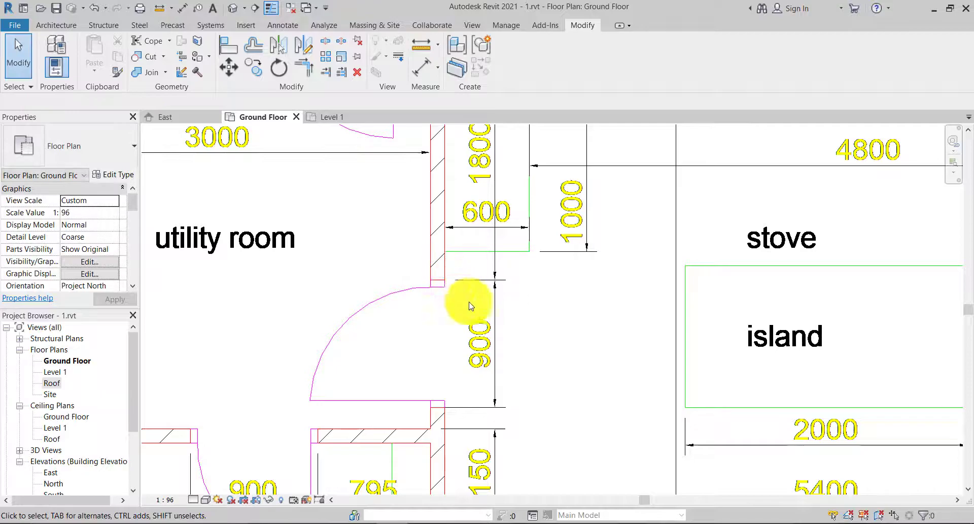
Step: Trim/Extend the utility room's outer side wall and the kitchen's rear wall to form the corner beside W13
scroll(482, 324, "down", 4)
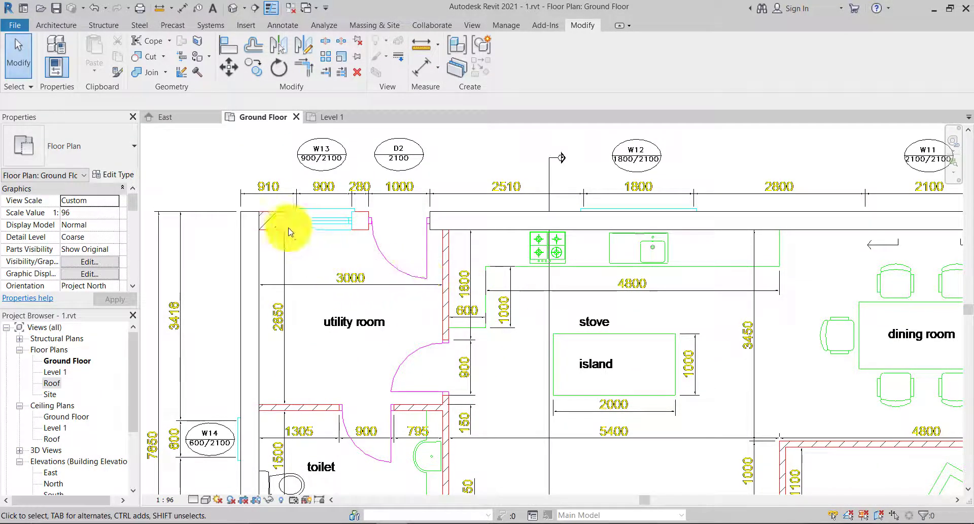
key("t")
key("r")
left_click(250, 224)
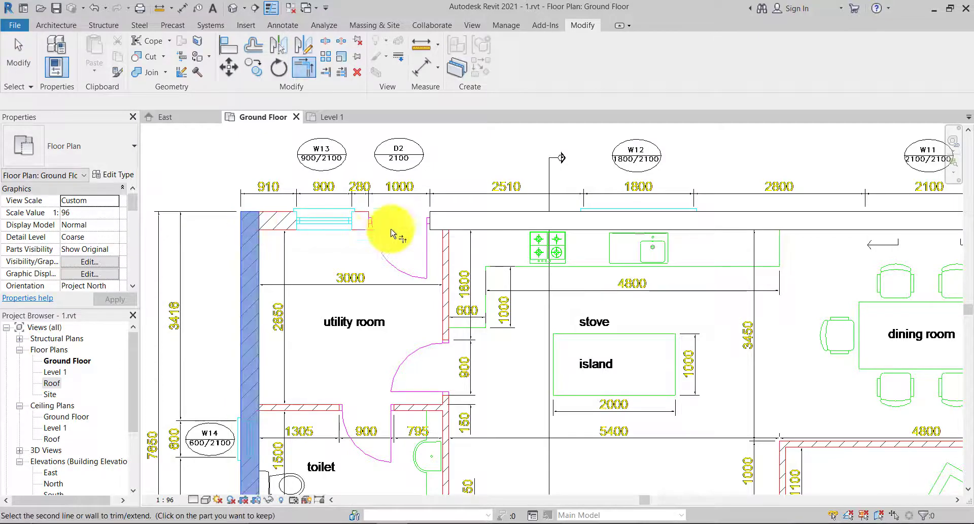
left_click(446, 228)
scroll(602, 460, "down", 4)
scroll(683, 278, "down", 1)
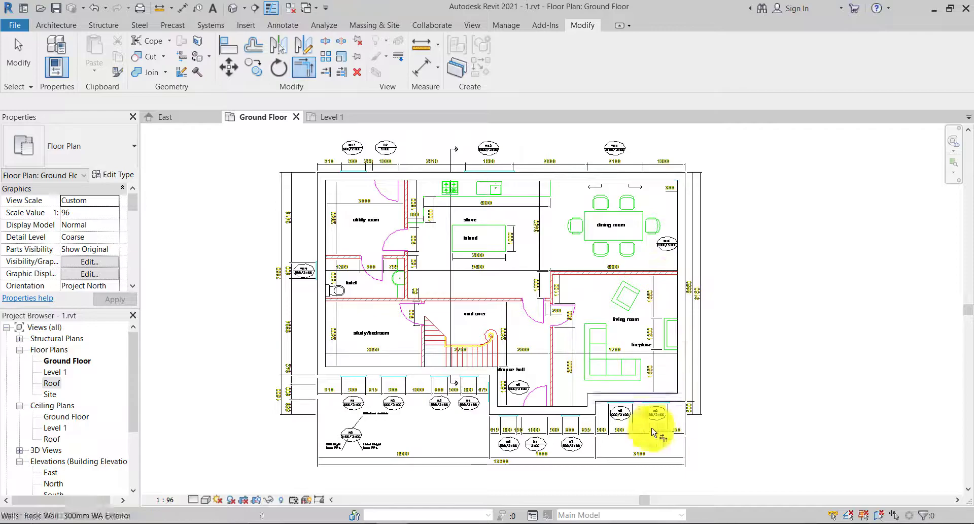
middle_click_drag(468, 342, 500, 351)
key("Escape")
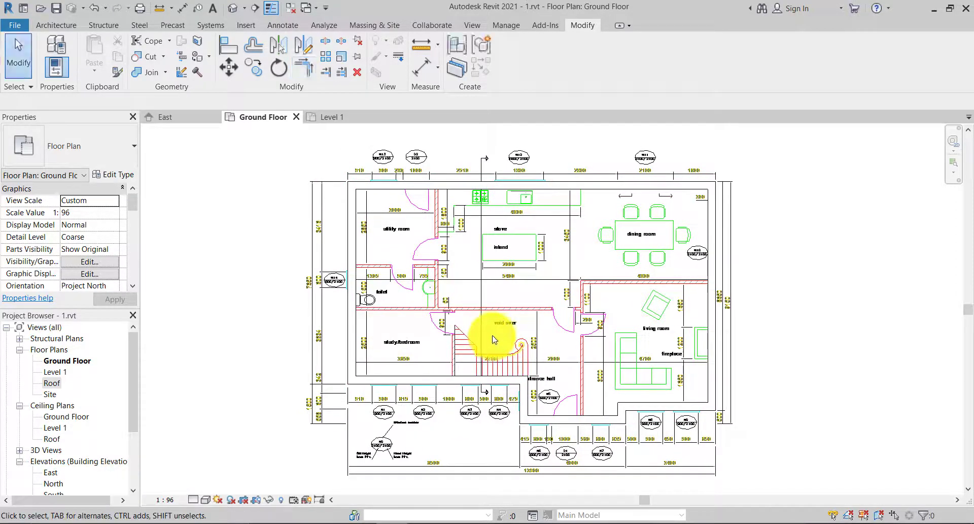
Step: Override the Walls category's cut foreground pattern with solid fill and enable halftone in the Ground Floor plan's visibility/graphics settings
middle_click_drag(434, 257, 424, 278)
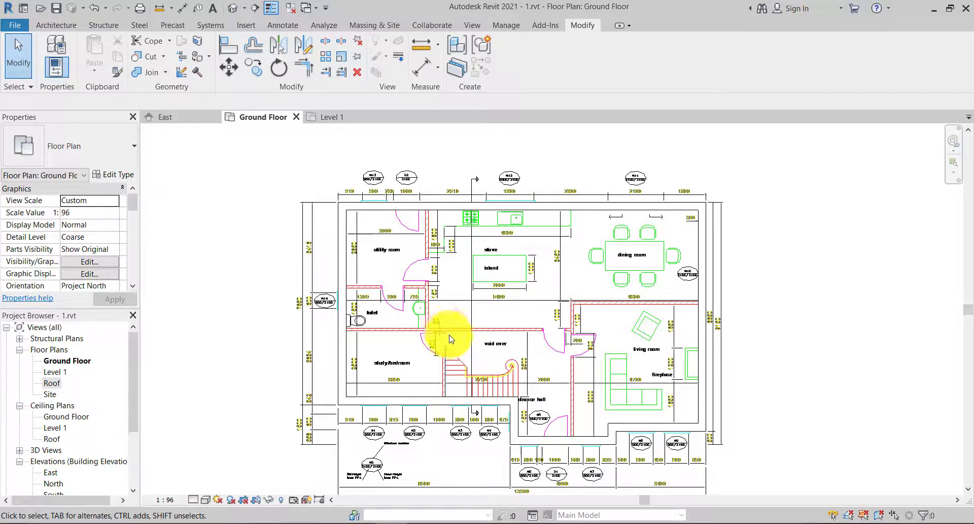
key("v")
key("v")
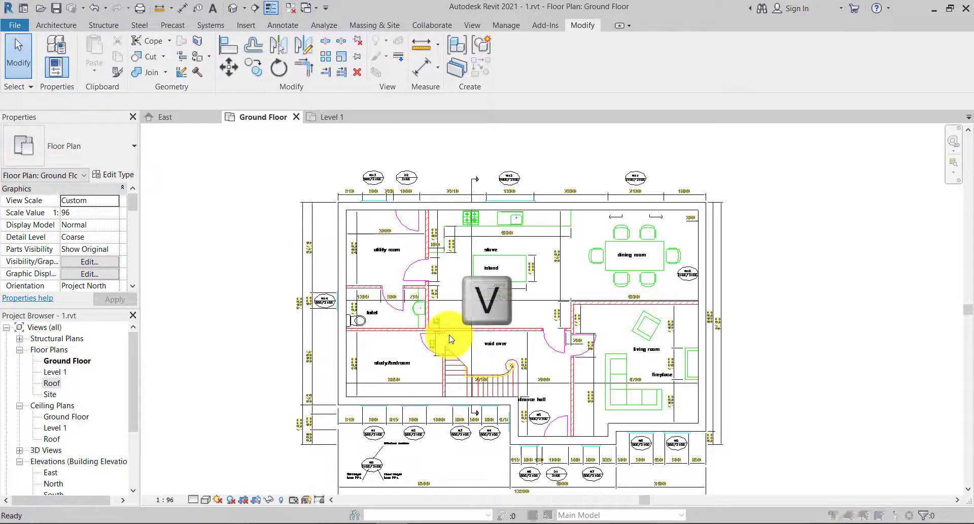
scroll(432, 280, "down", 1)
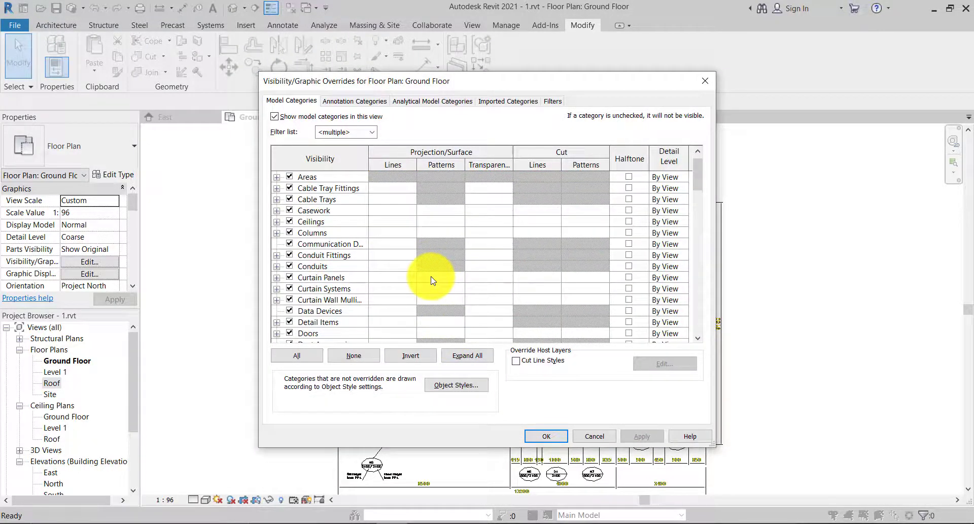
key("w")
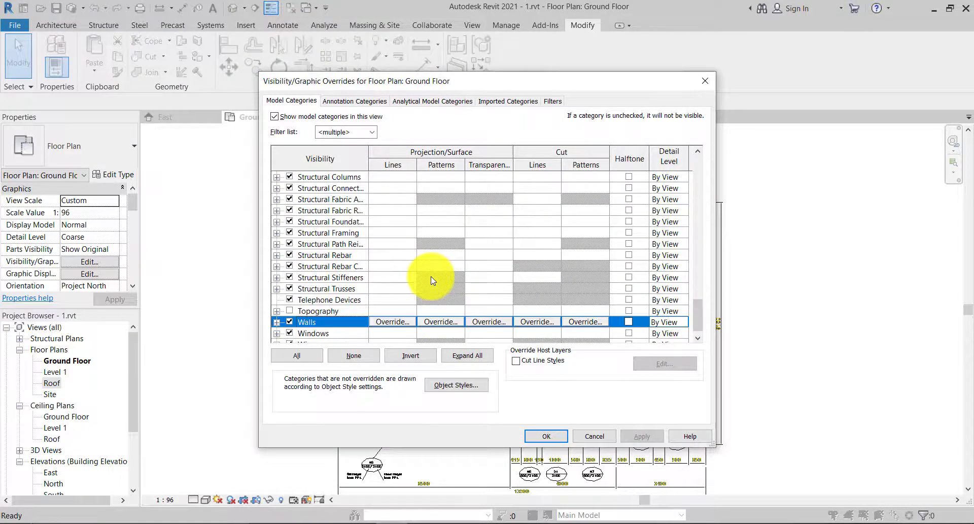
left_click(586, 322)
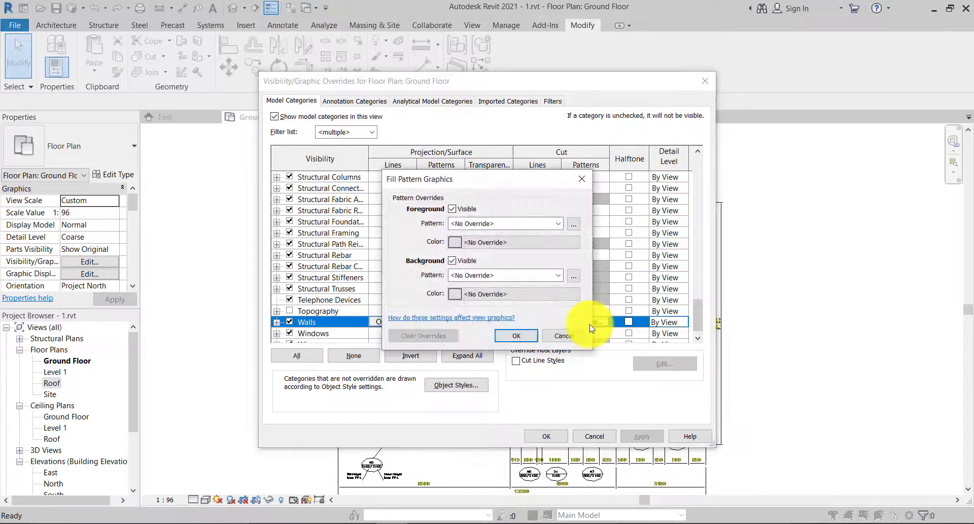
left_click(516, 224)
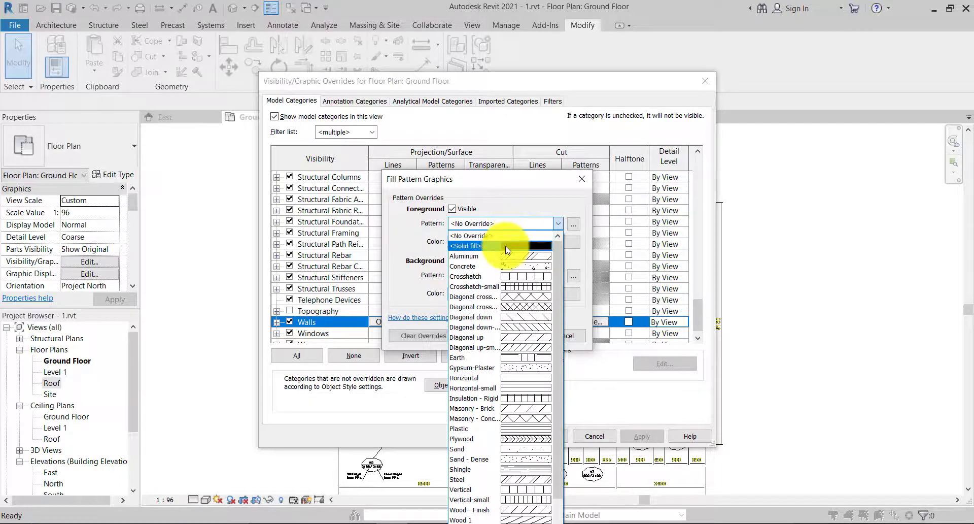
left_click(506, 245)
left_click(511, 335)
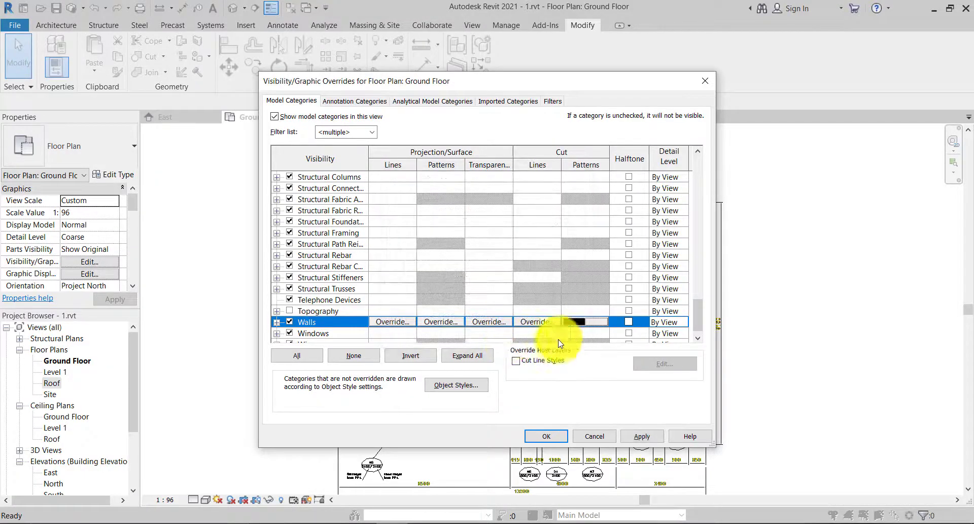
left_click(629, 321)
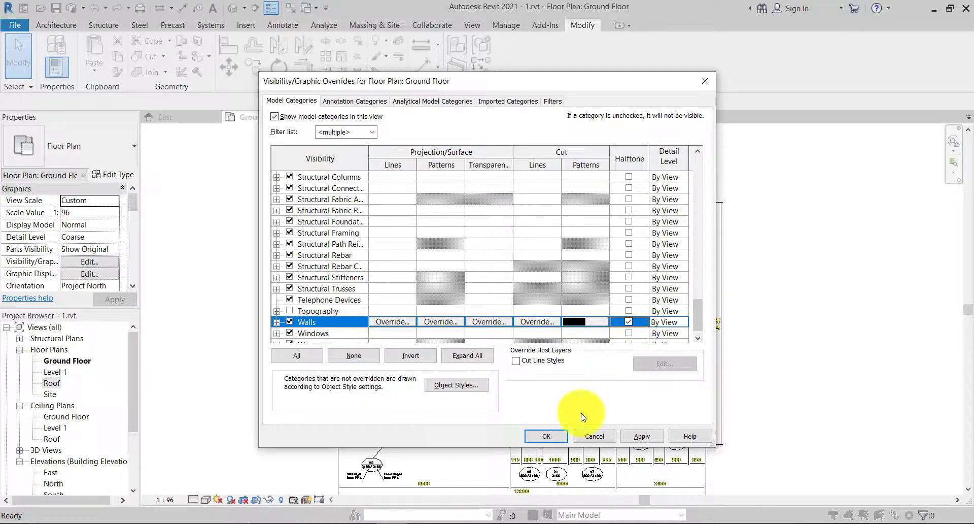
left_click(547, 436)
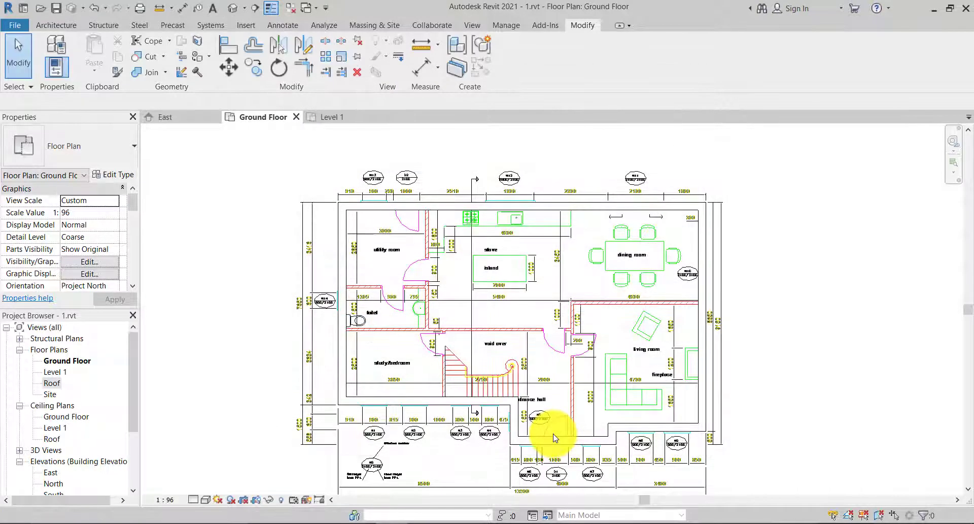
Step: Examine the exterior walls' cut fill and the interior partition layout on the Ground Floor plan
middle_click_drag(348, 451, 351, 466)
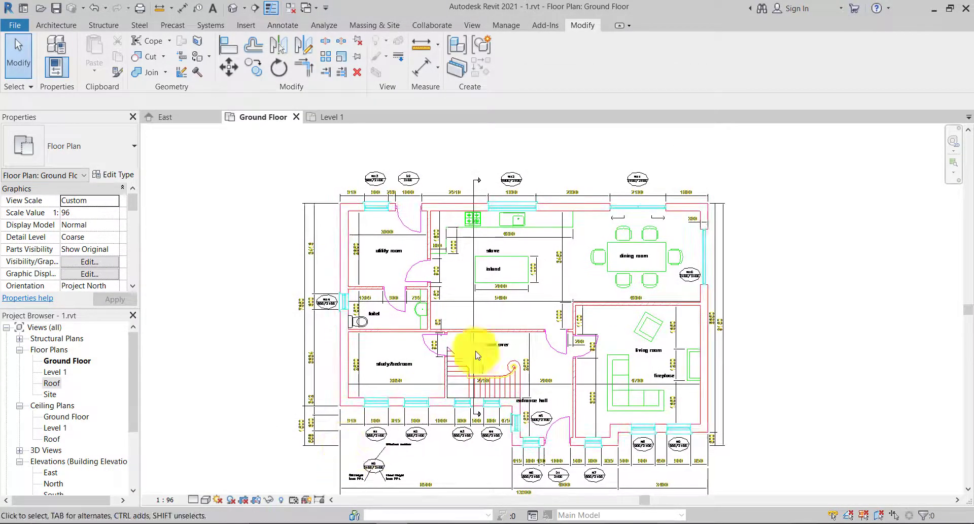
scroll(670, 379, "up", 3)
scroll(668, 374, "down", 2)
middle_click_drag(644, 348, 670, 340)
scroll(433, 330, "up", 2)
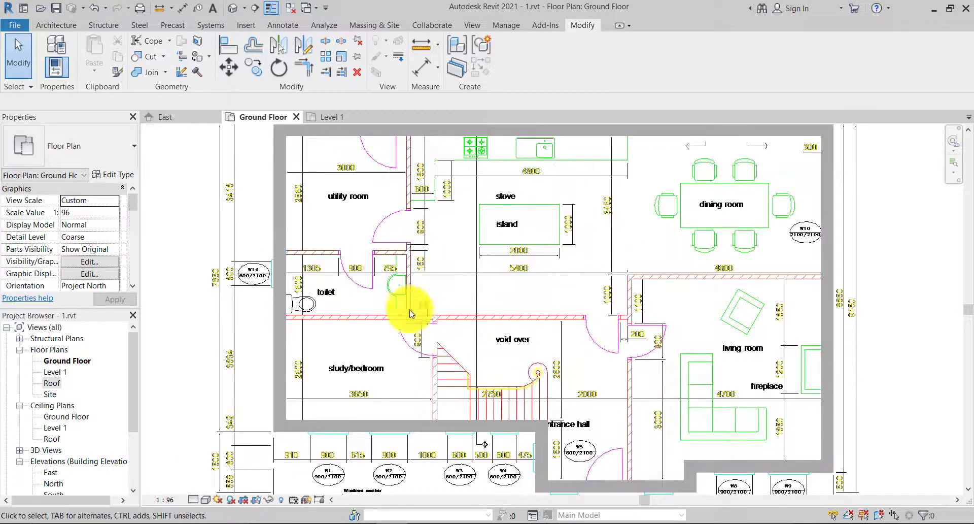
scroll(330, 271, "up", 2)
middle_click_drag(330, 269, 309, 293)
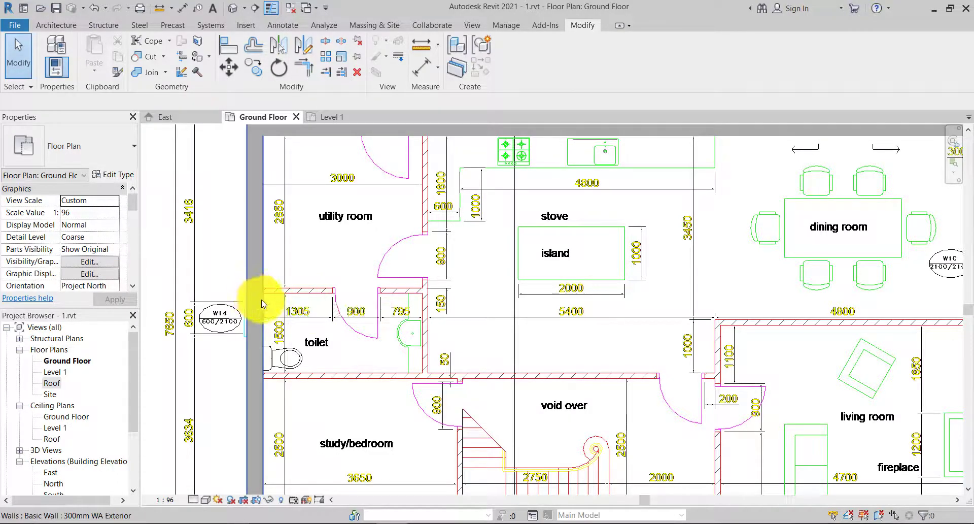
Step: Start the Wall tool and duplicate the 300mm WA Exterior type as 100mm WA Interior
key("w")
key("a")
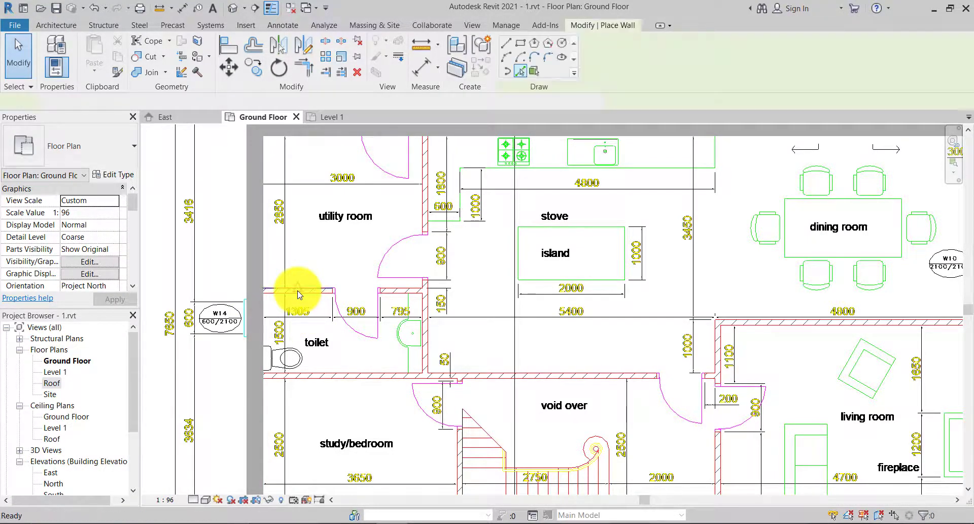
key("w")
key("a")
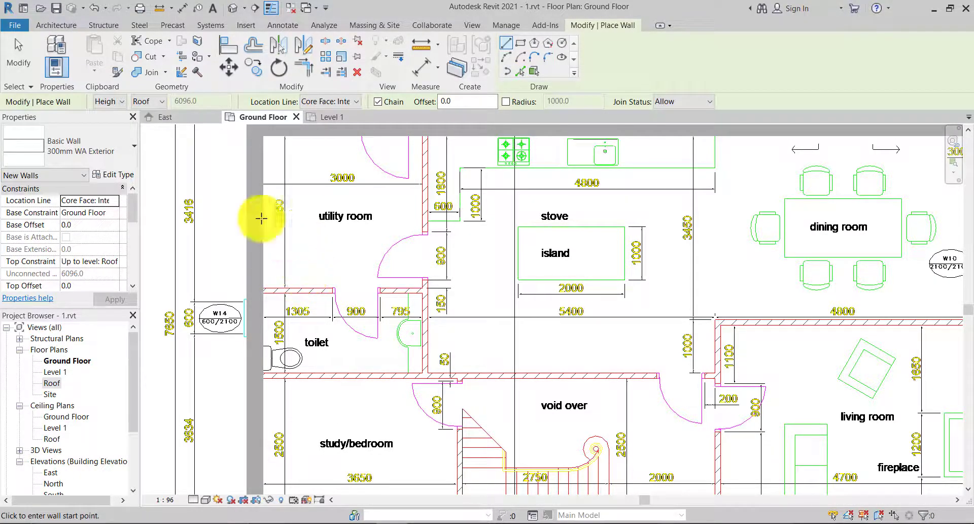
left_click(120, 175)
left_click(558, 191)
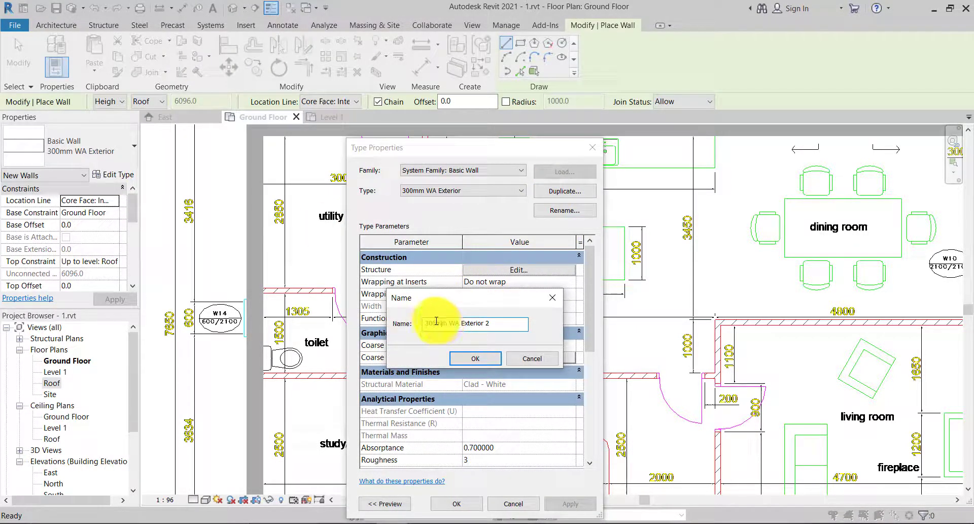
left_click_drag(437, 320, 401, 320)
type("100")
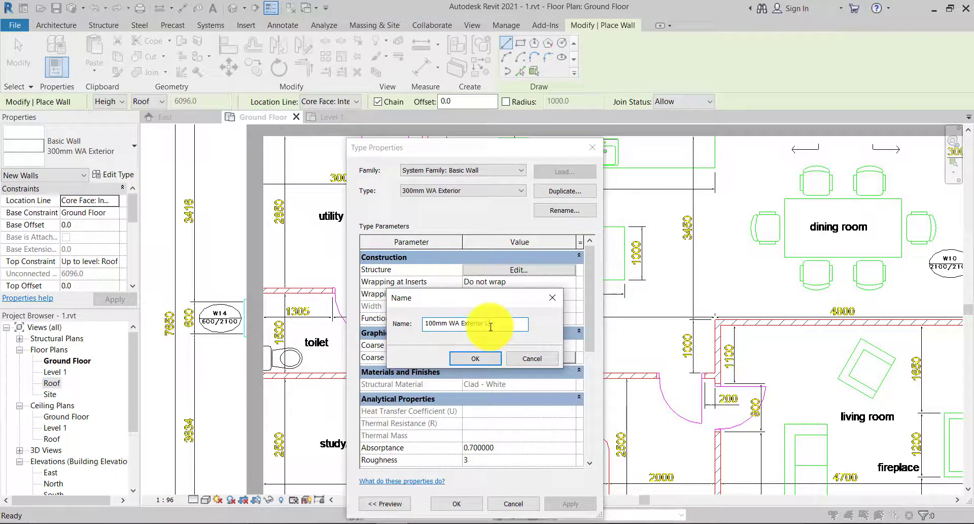
left_click_drag(490, 324, 462, 320)
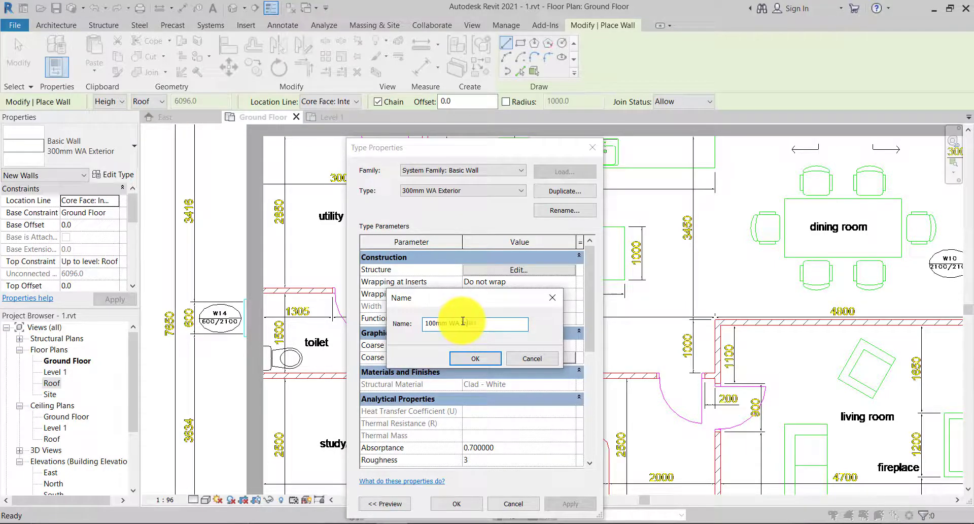
left_click(465, 359)
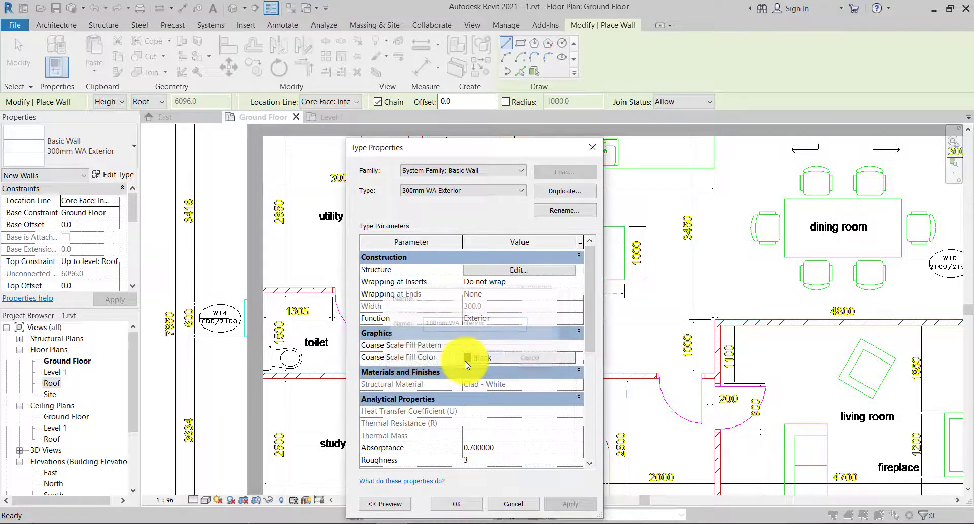
Step: Set the structure layer's thickness of the new 100mm interior wall type to 100 and accept the type properties
left_click(513, 272)
left_click(504, 278)
type("10")
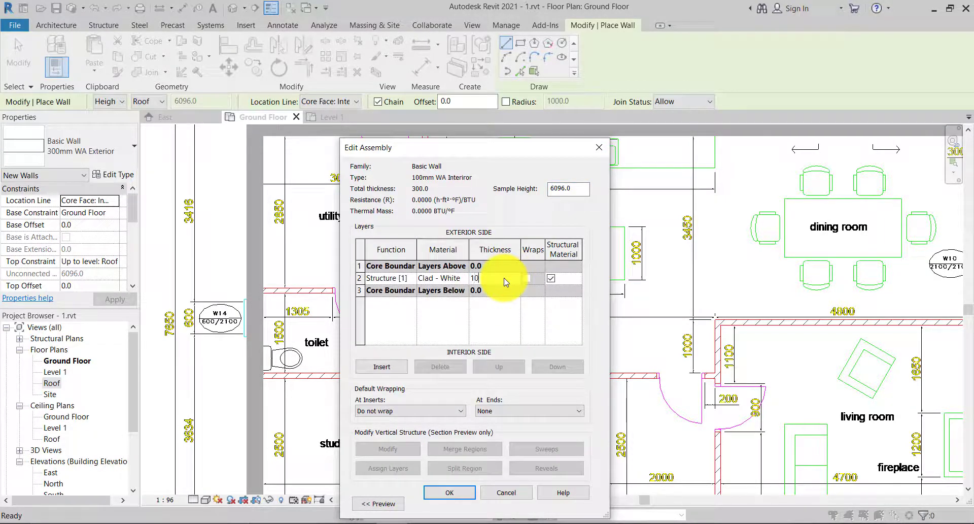
type("0")
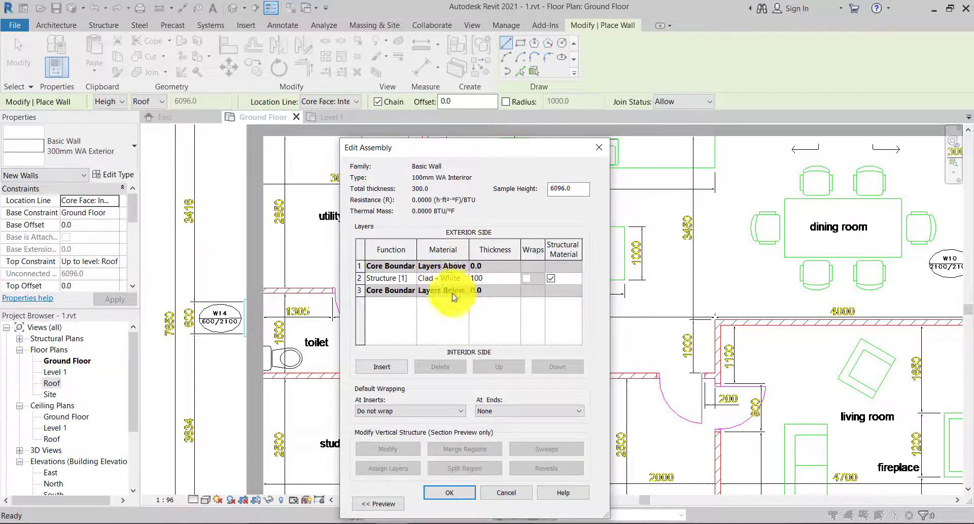
left_click(458, 491)
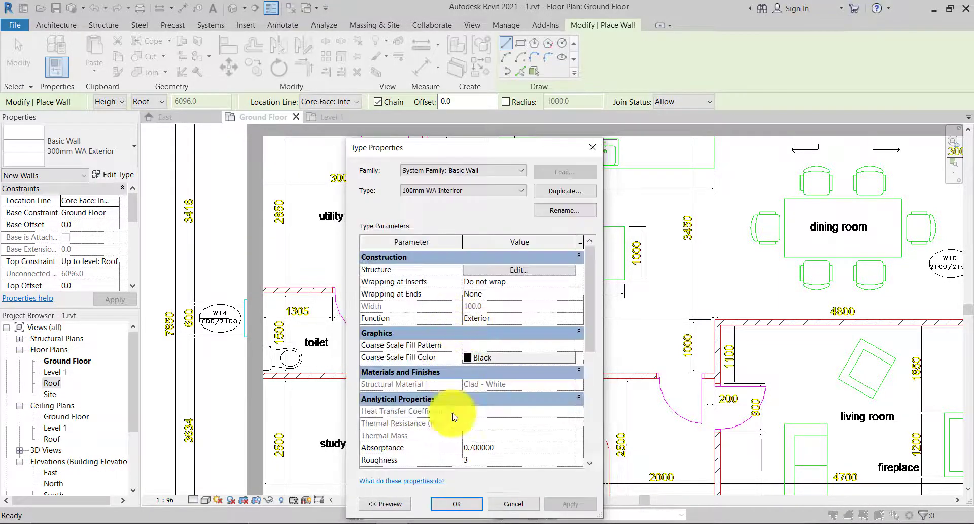
left_click(457, 503)
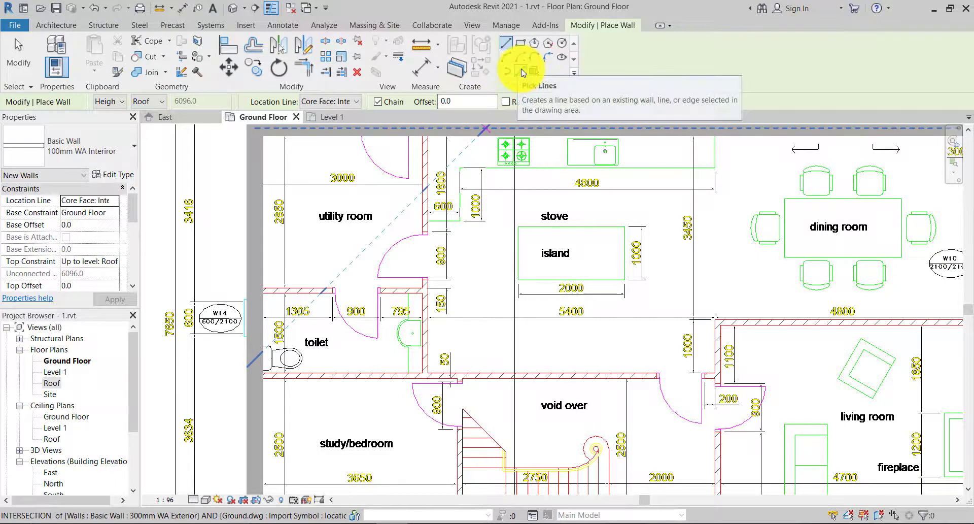
Step: Place 100 mm walls with Pick Lines along the utility–toilet partition, toilet side wall, void's rear wall and living room's rear and upper side walls
left_click(522, 73)
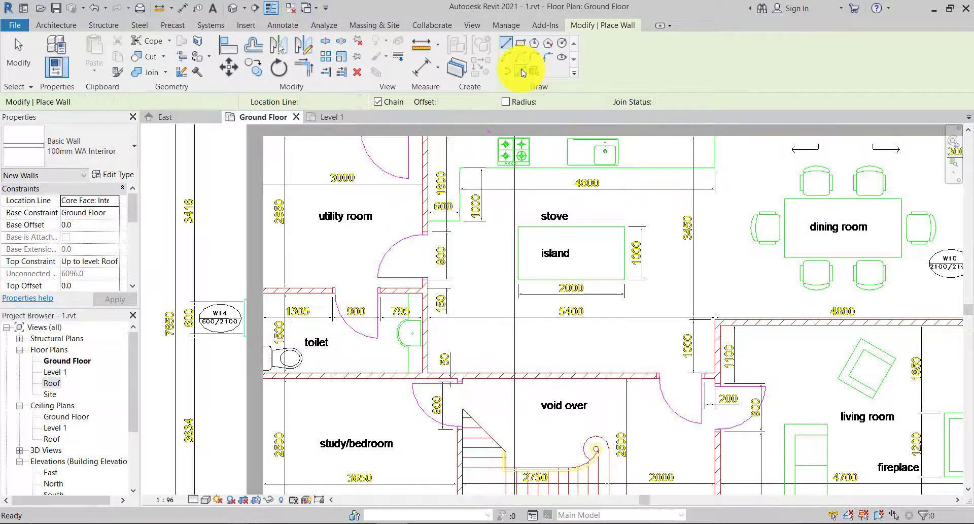
left_click(312, 292)
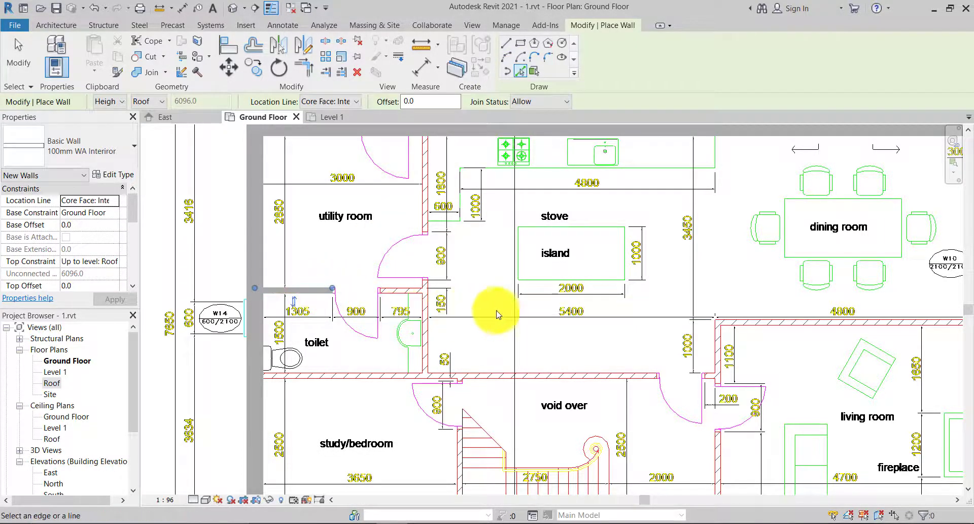
left_click(755, 329)
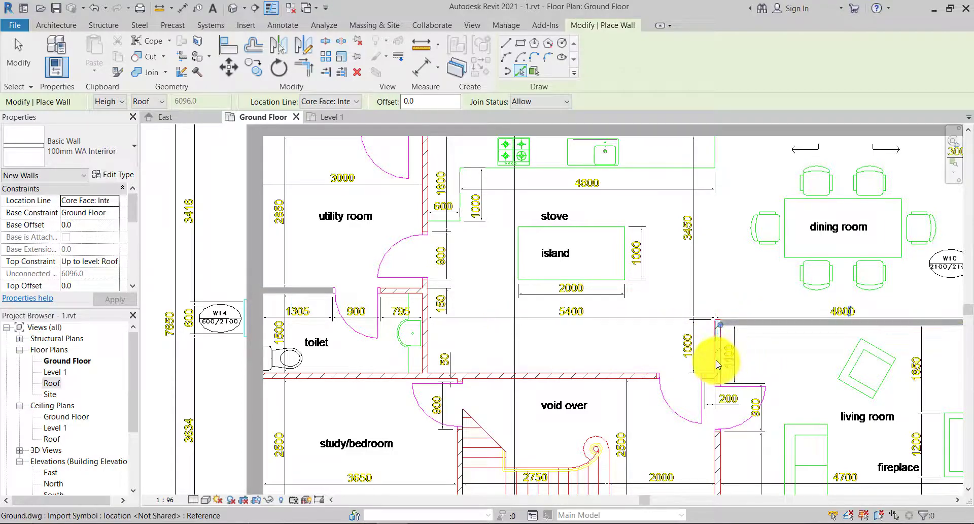
left_click(718, 361)
left_click(548, 377)
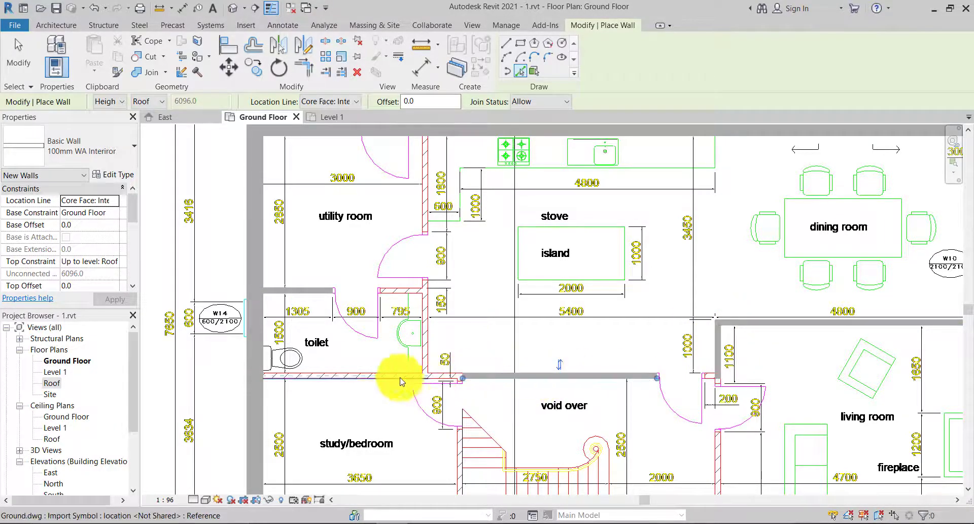
left_click(426, 348)
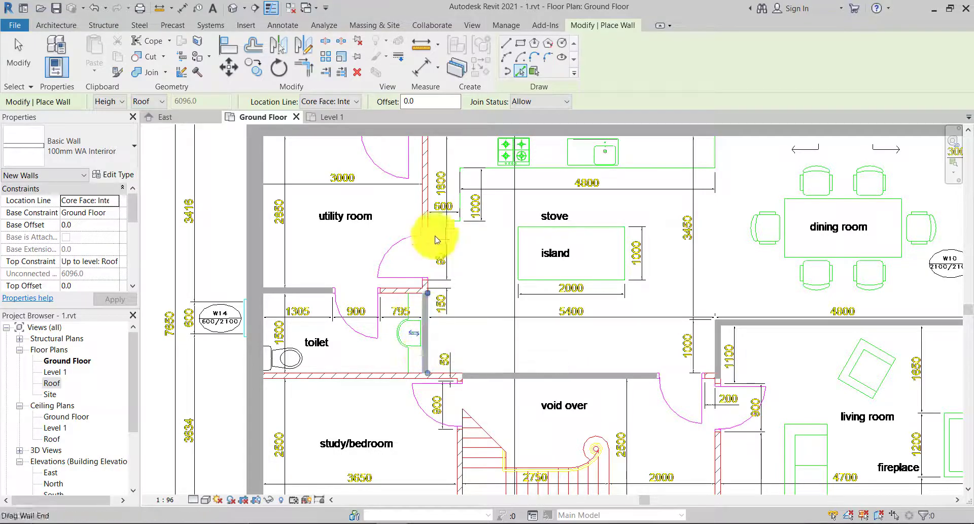
Step: Place 100 mm walls on the CAD lines between the study/bedroom and stairs and between the entrance hall and living room
middle_click_drag(435, 244, 433, 380)
scroll(440, 368, "down", 1)
middle_click_drag(487, 477, 479, 299)
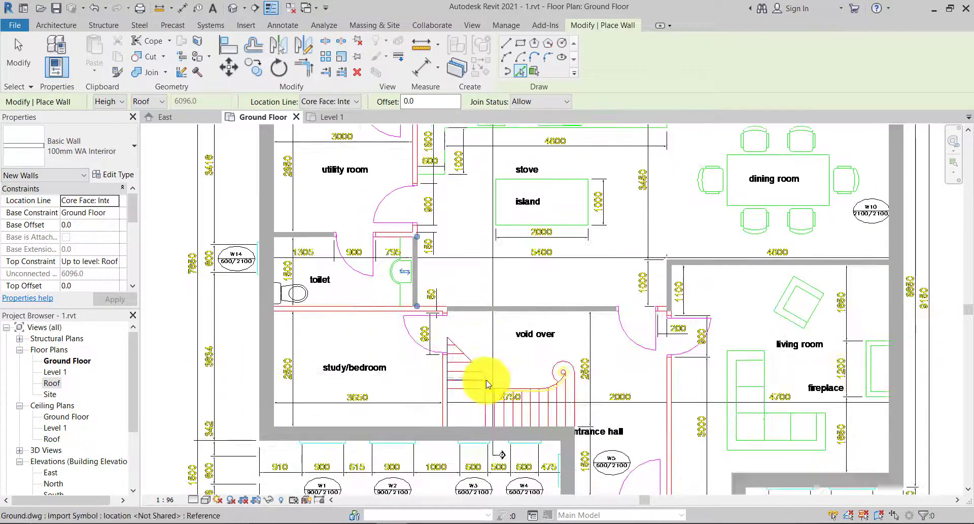
left_click(443, 388)
scroll(442, 388, "up", 2)
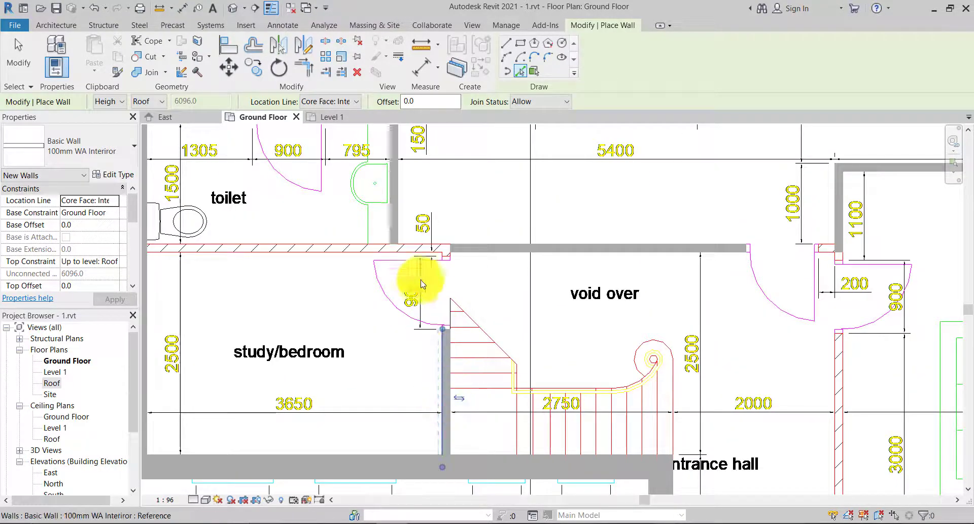
scroll(368, 275, "down", 1)
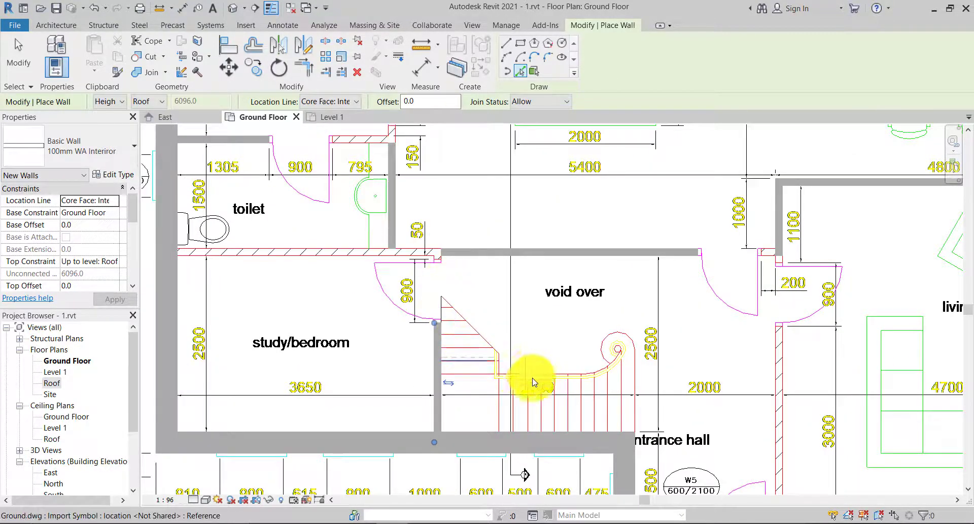
middle_click_drag(533, 383, 375, 231)
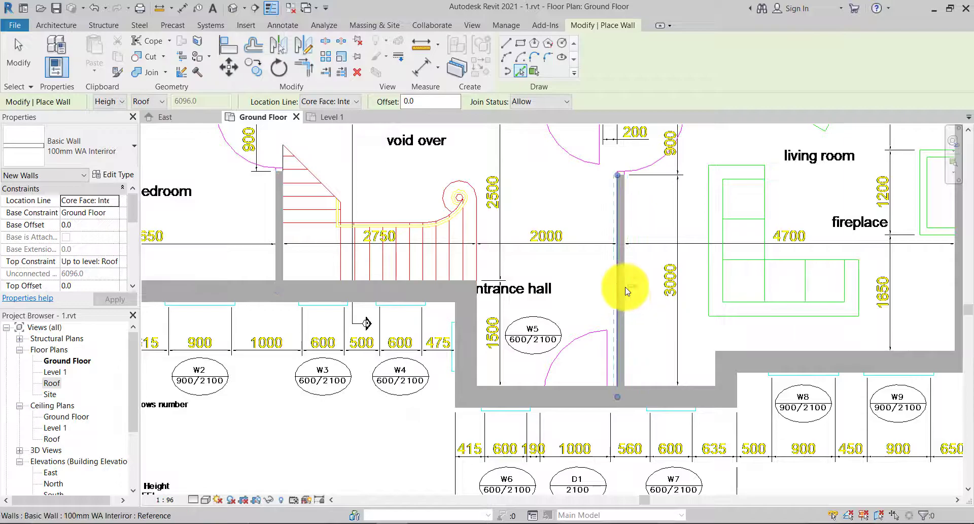
scroll(619, 299, "down", 3)
scroll(654, 374, "up", 1)
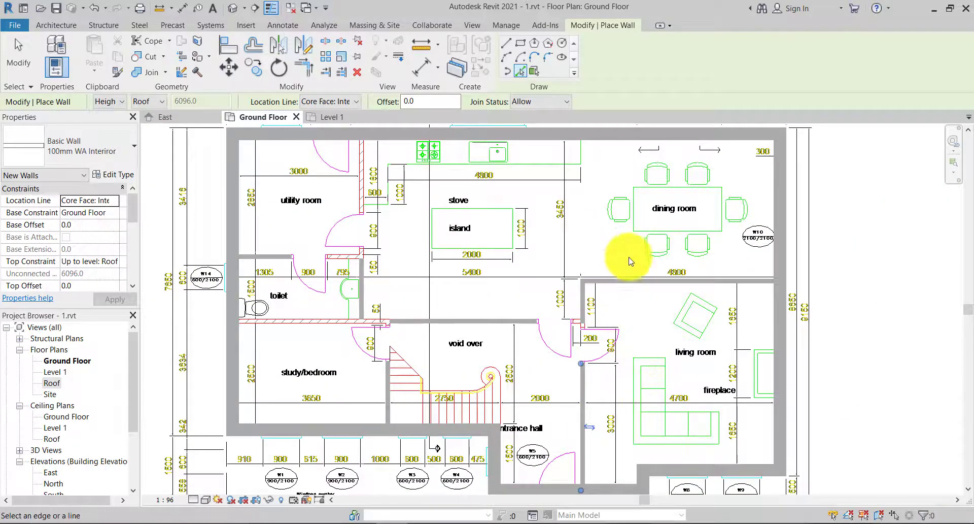
scroll(609, 284, "down", 1)
scroll(500, 272, "up", 1)
middle_click_drag(417, 228, 432, 240)
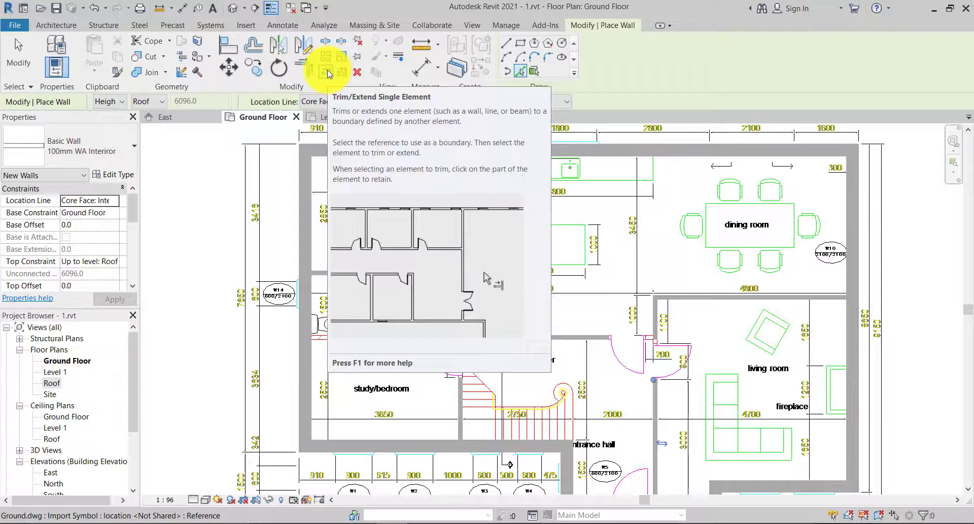
Step: Trim/Extend the toilet's side wall to the rear exterior wall and the utility–toilet partition to that side wall
left_click(326, 72)
scroll(429, 132, "up", 2)
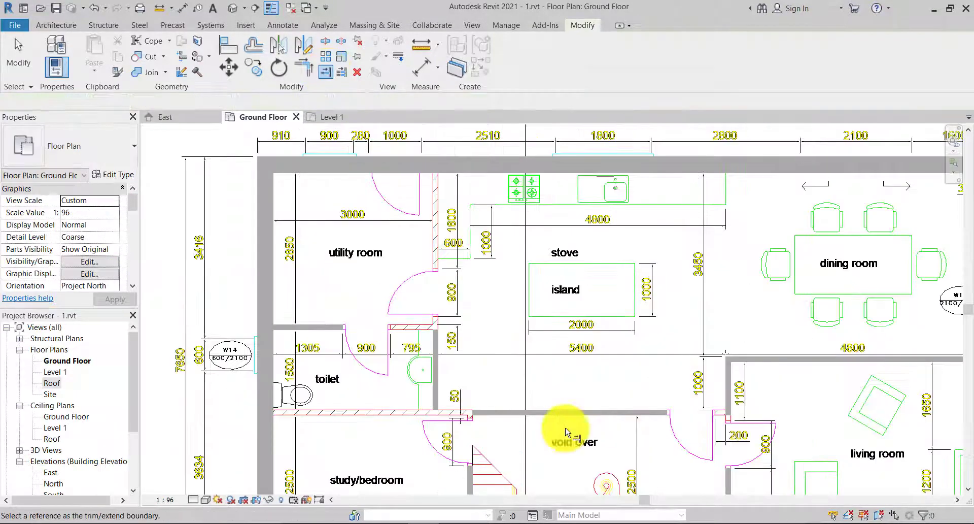
left_click(411, 177)
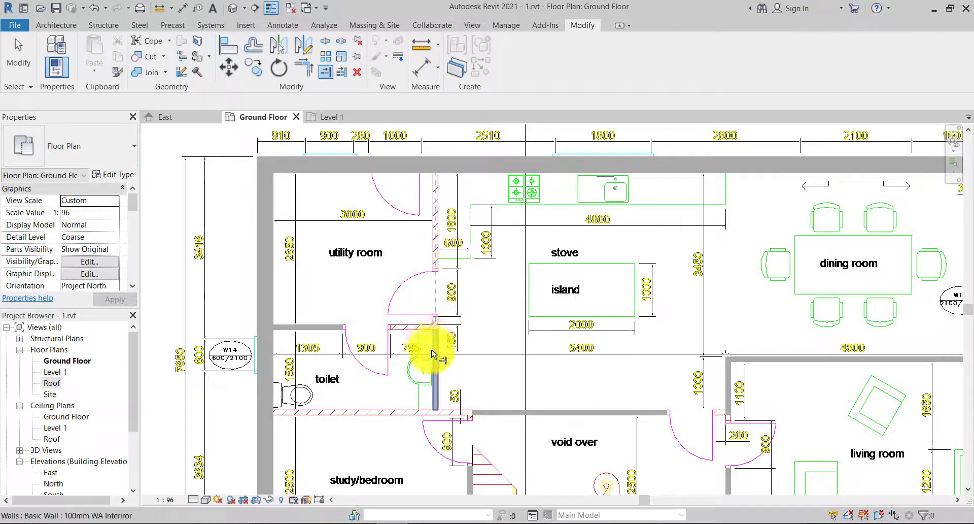
left_click(435, 395)
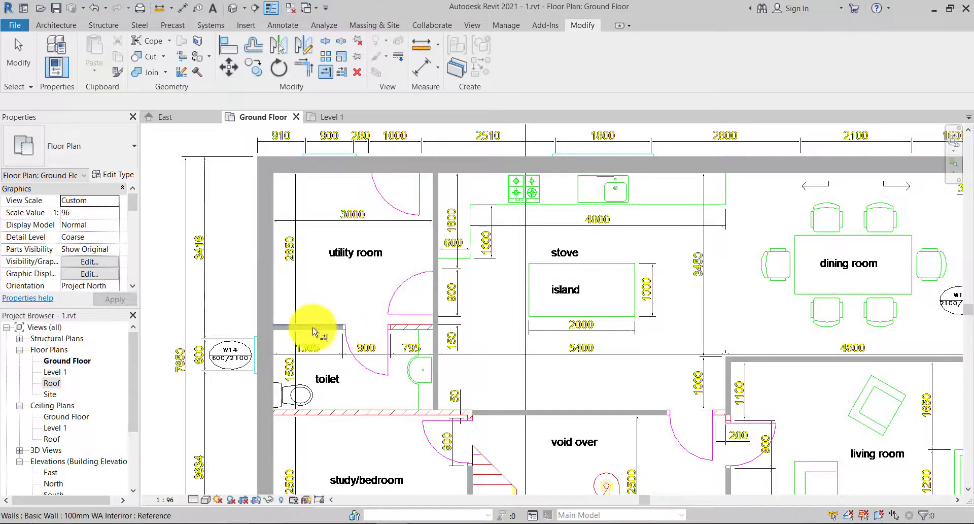
left_click(445, 332)
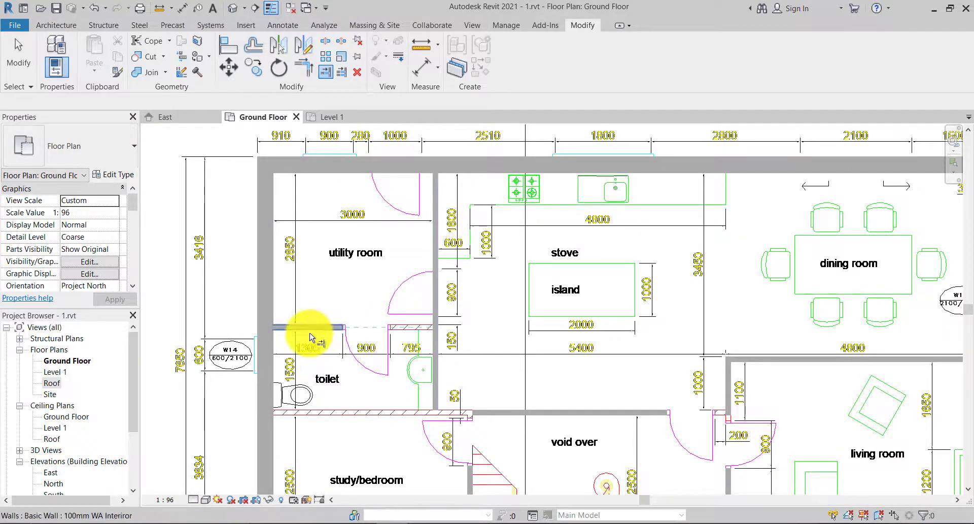
left_click(309, 334)
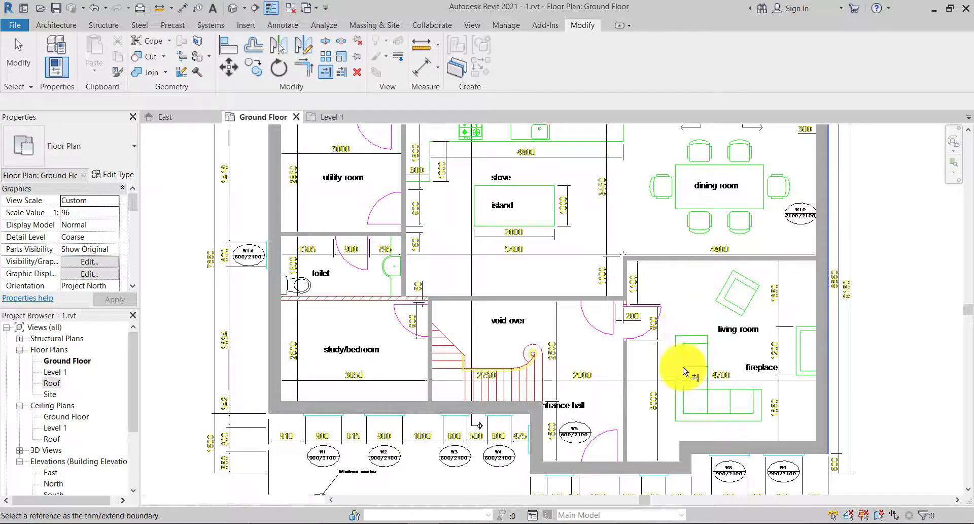
Step: Extend the void's rear partition between the toilet and study/bedroom to the outer wall, and set the view's detail level to Fine
scroll(683, 368, "down", 3)
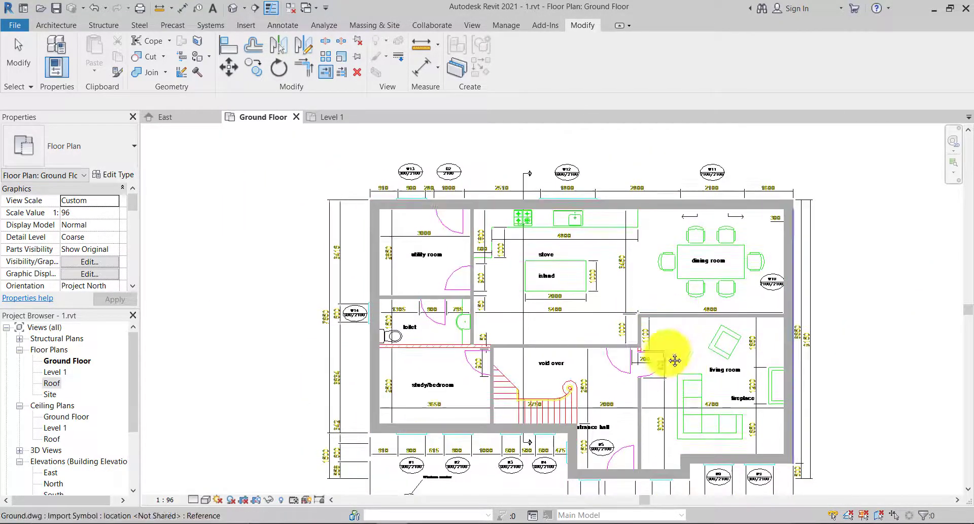
scroll(644, 350, "up", 2)
scroll(617, 332, "down", 1)
key("Escape")
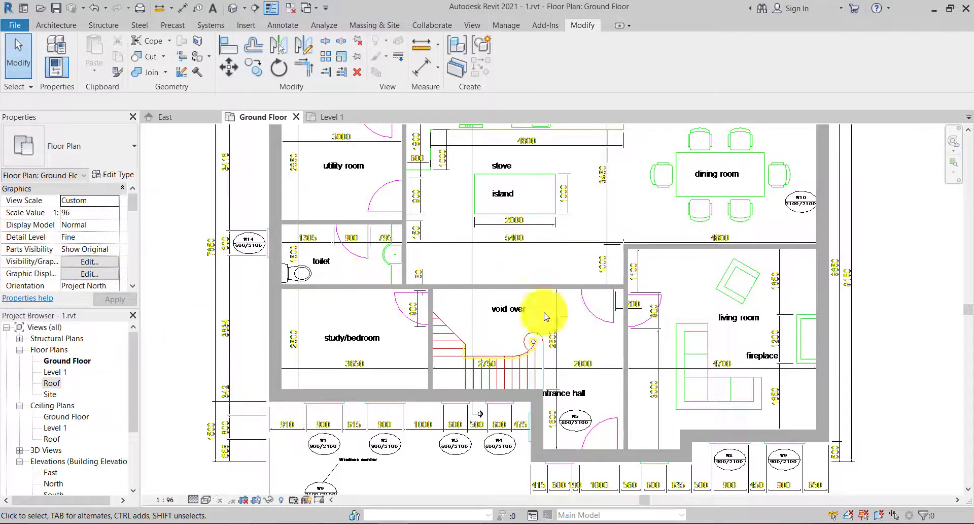
Step: Examine the interior partitions, door openings and the CAD window openings along the exterior walls on the Ground Floor plan
scroll(546, 316, "down", 3)
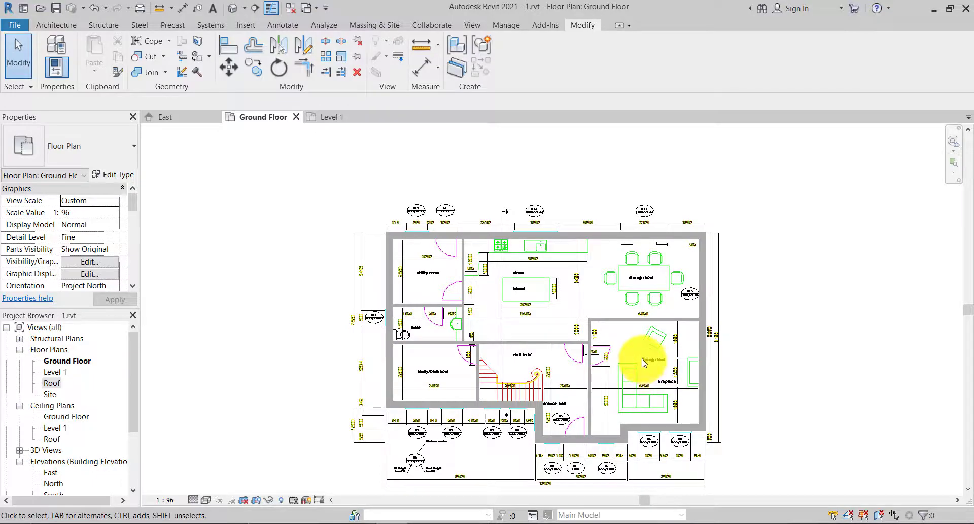
scroll(643, 360, "up", 2)
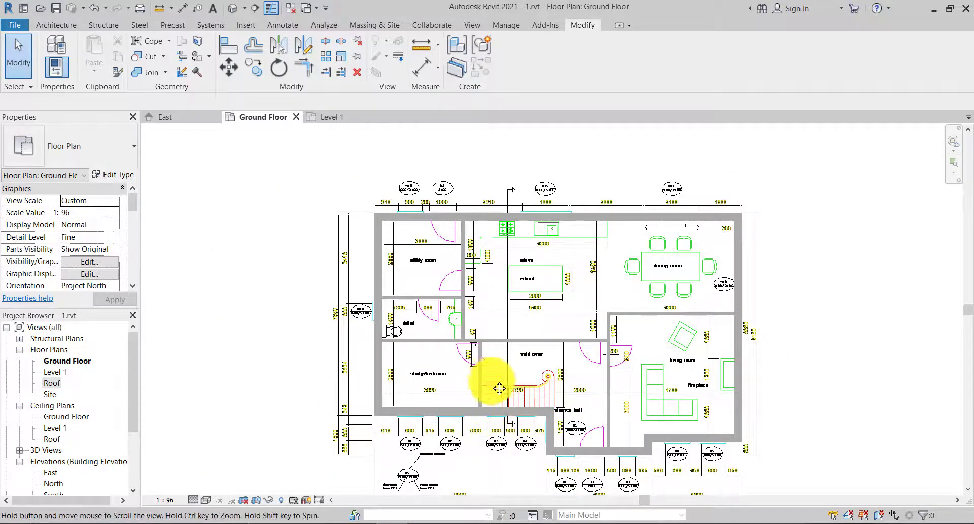
scroll(482, 381, "up", 3)
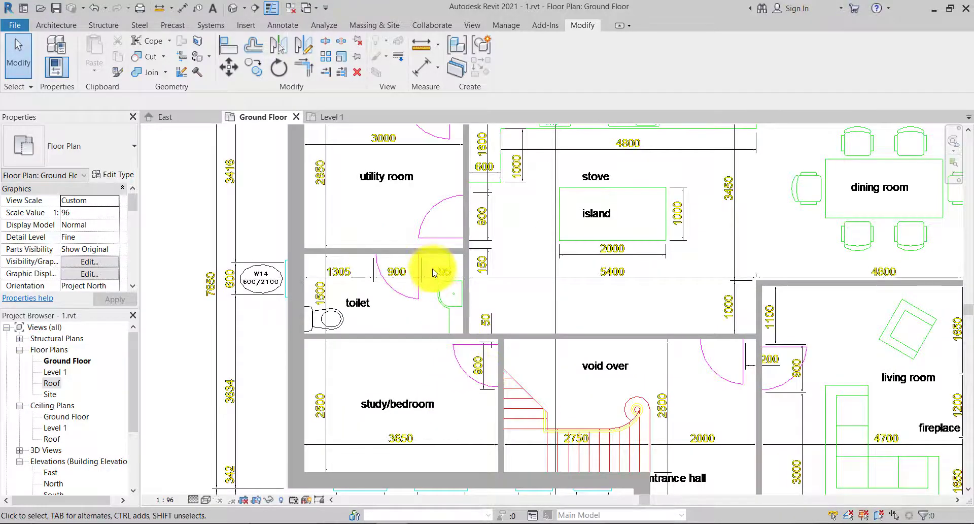
scroll(446, 463, "down", 1)
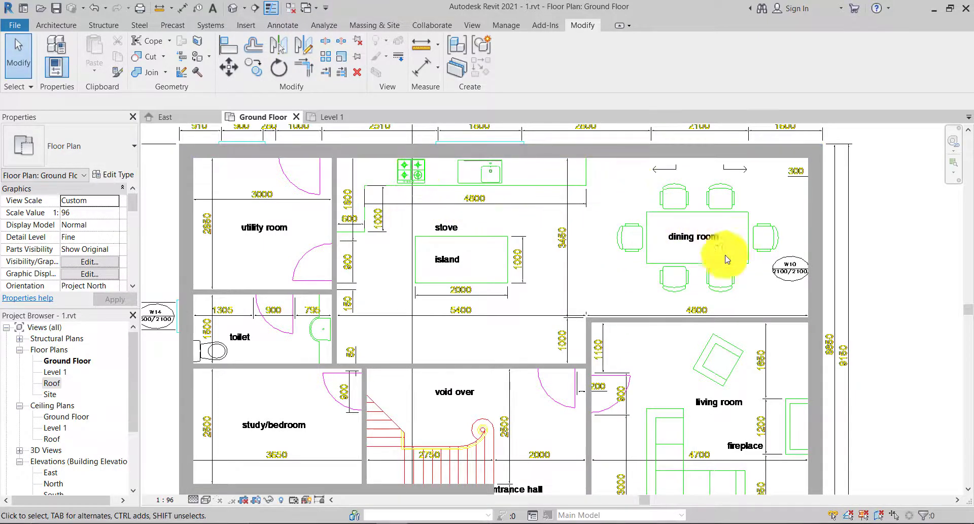
scroll(668, 363, "down", 2)
scroll(583, 341, "up", 2)
middle_click_drag(583, 342, 624, 284)
scroll(642, 371, "down", 1)
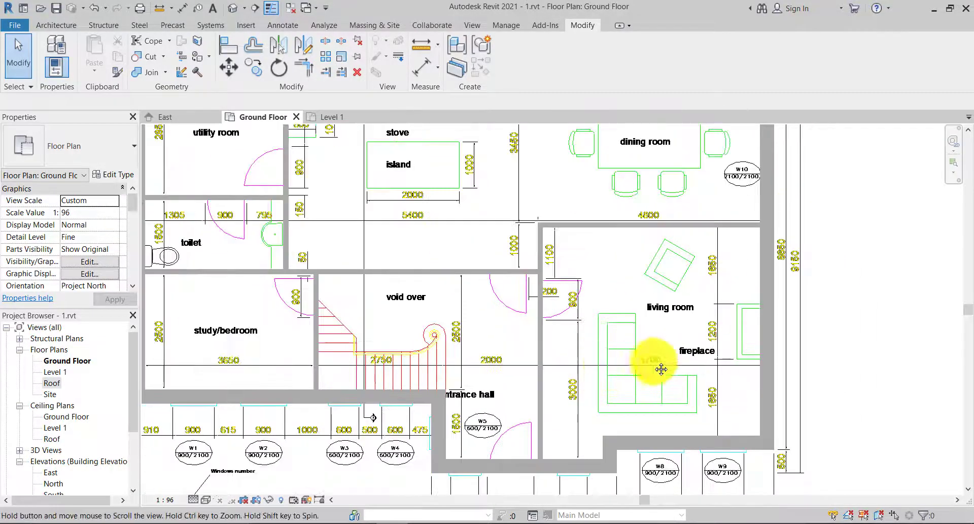
middle_click_drag(643, 371, 713, 365)
middle_click_drag(496, 407, 583, 400)
scroll(518, 342, "down", 1)
middle_click_drag(517, 341, 511, 390)
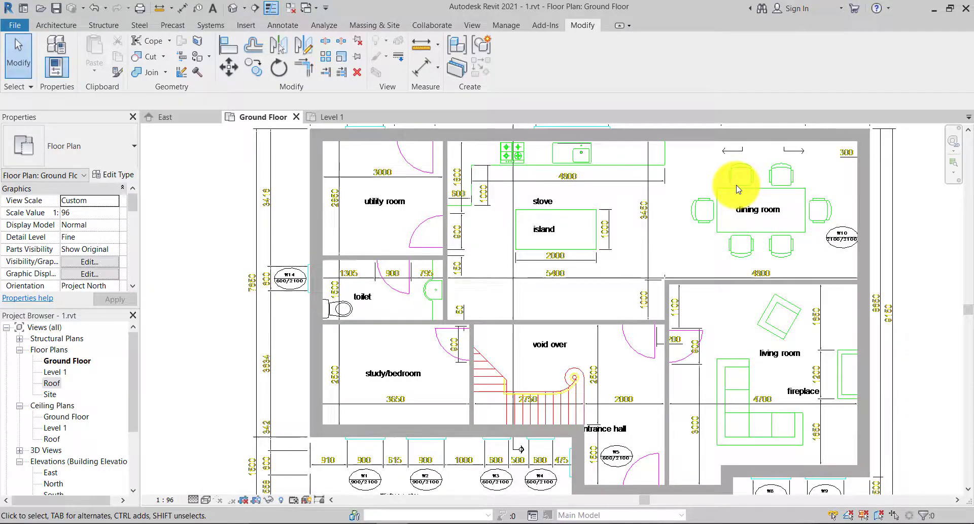
scroll(457, 326, "up", 3)
middle_click_drag(457, 325, 388, 303)
scroll(446, 392, "down", 2)
scroll(415, 387, "up", 1)
scroll(416, 387, "up", 4)
scroll(665, 352, "down", 1)
scroll(536, 338, "down", 1)
middle_click_drag(590, 369, 301, 379)
middle_click_drag(548, 330, 470, 253)
middle_click_drag(169, 281, 605, 360)
scroll(472, 348, "up", 2)
scroll(391, 348, "down", 6)
middle_click_drag(426, 215, 416, 310)
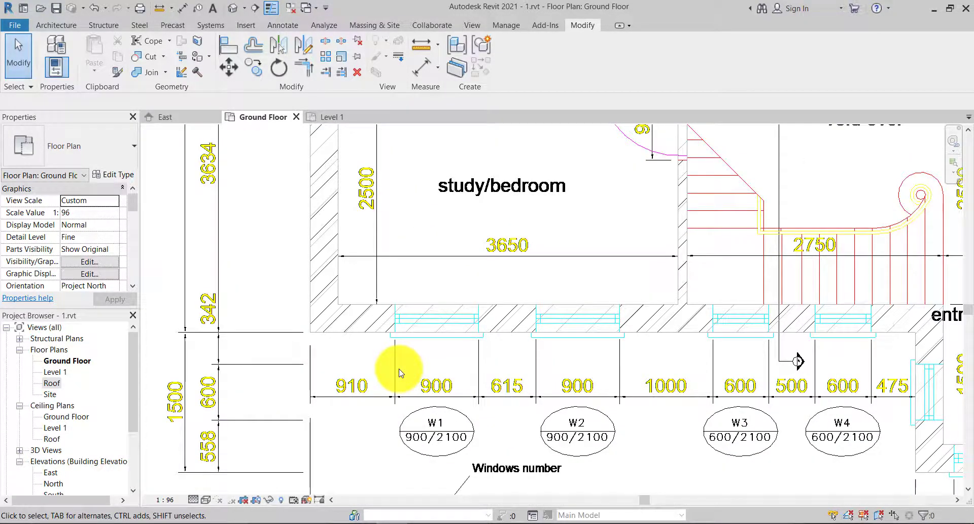
Step: Duplicate the Fixed 36" x 48" window type as "900 x 2100mm WN" and set its height to 2100 and width to 900
key("w")
key("n")
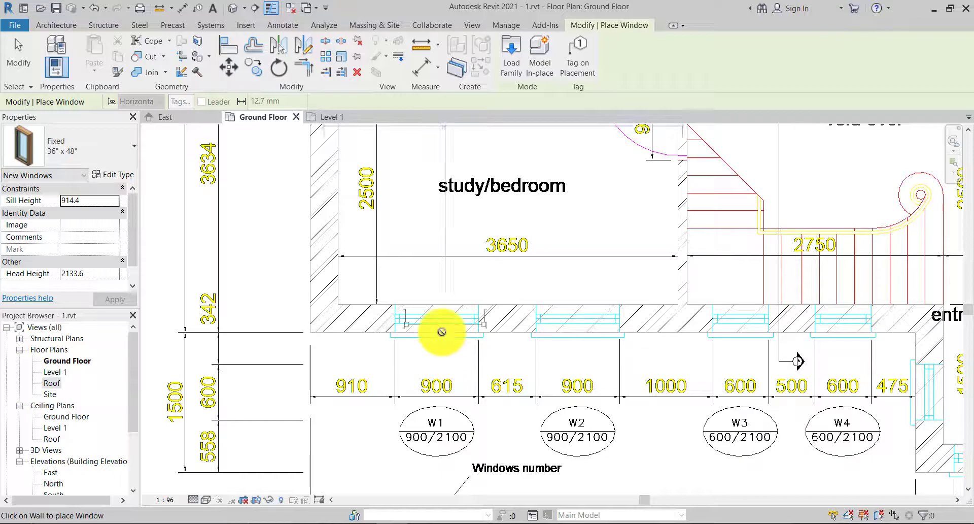
scroll(438, 387, "up", 1)
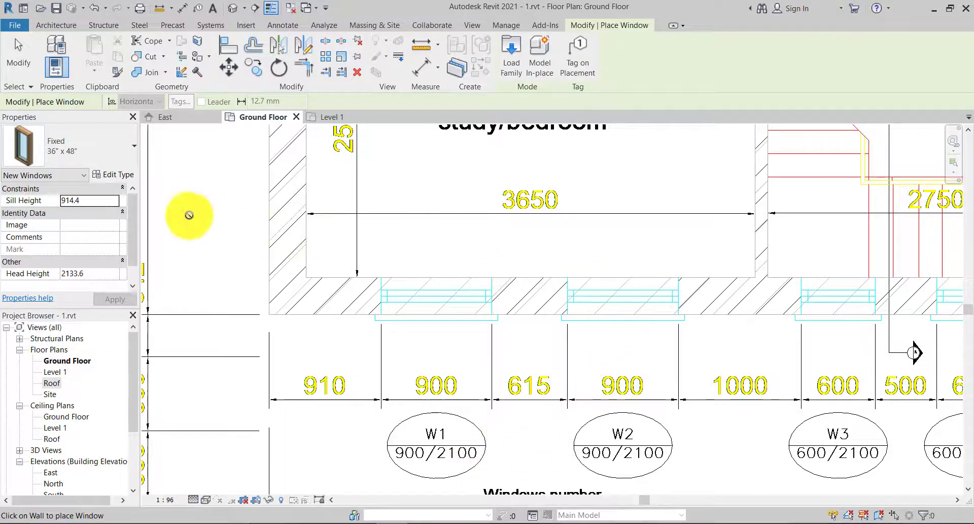
left_click(120, 175)
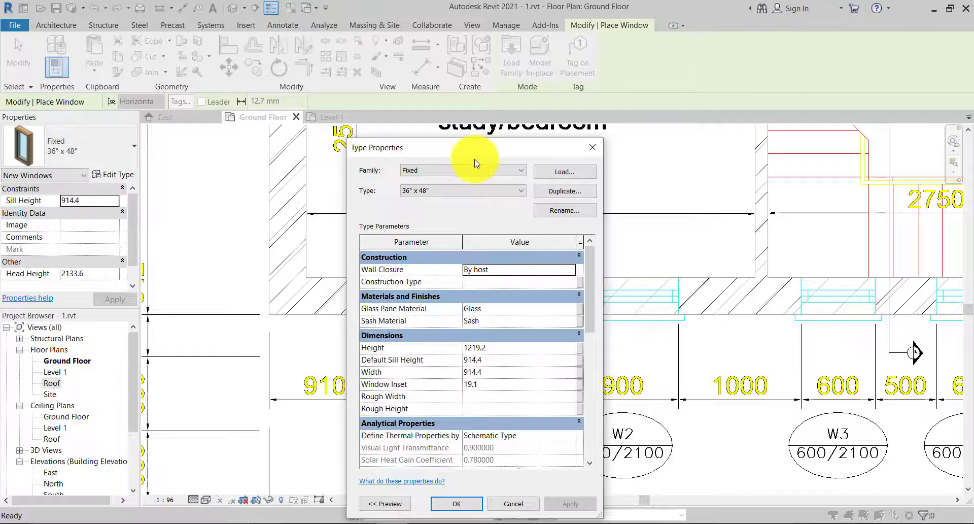
left_click(547, 190)
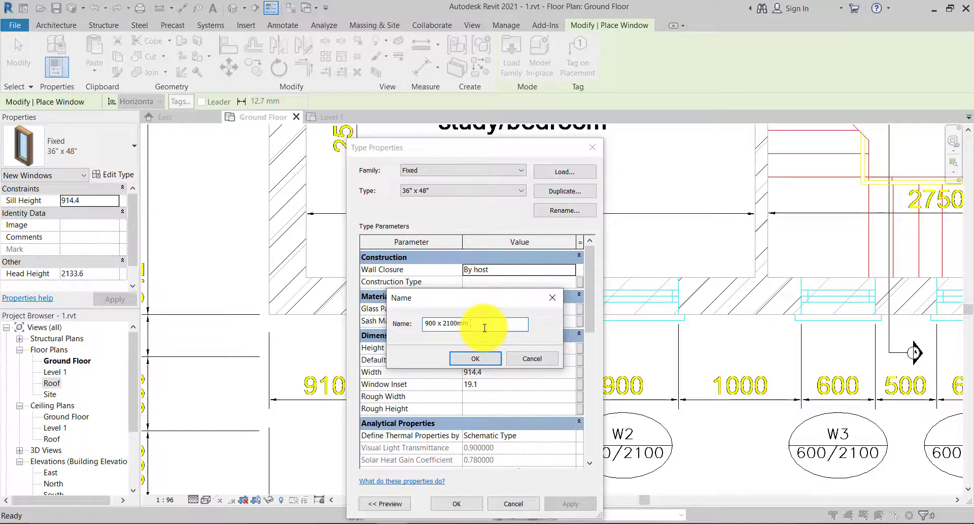
left_click(496, 361)
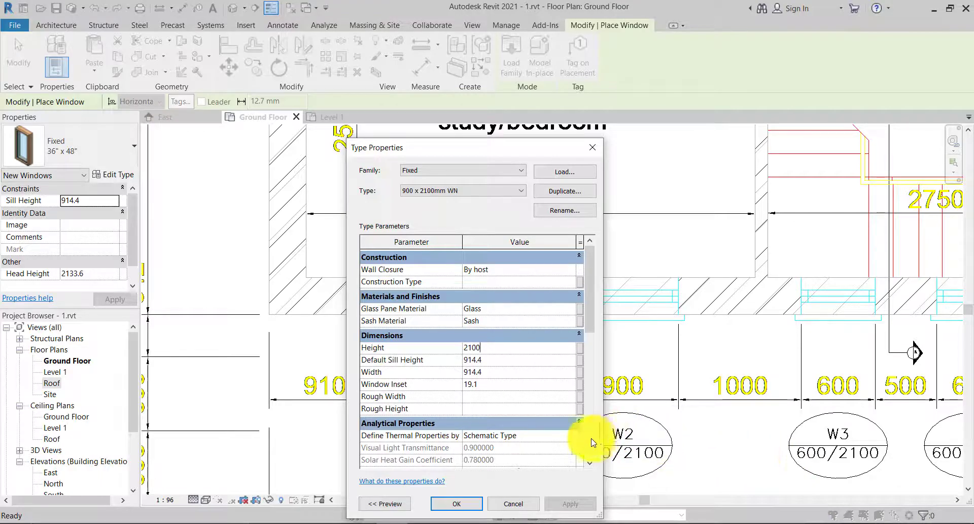
left_click_drag(514, 148, 704, 110)
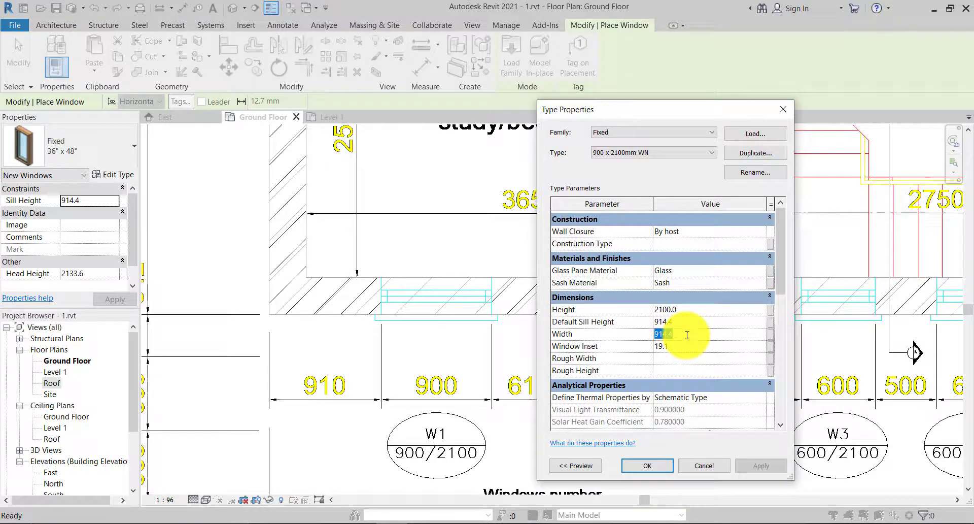
type("00.0")
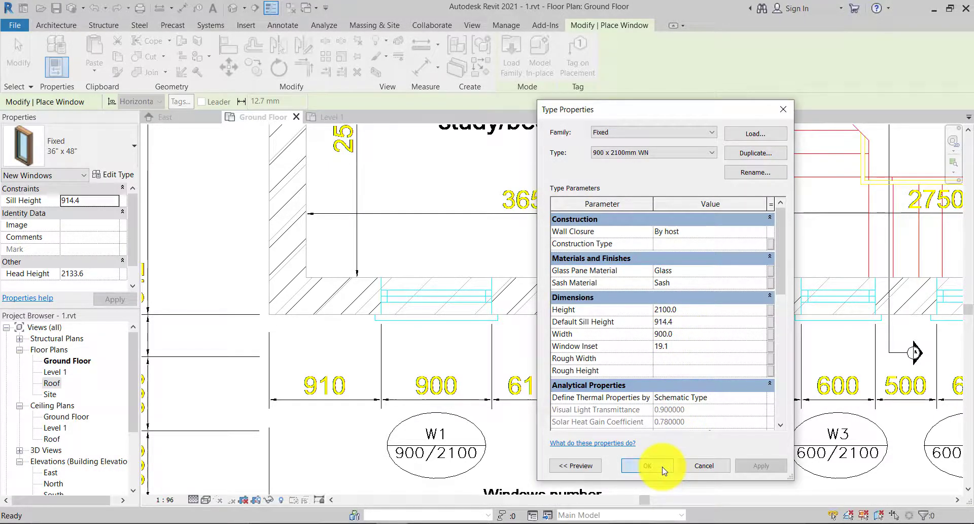
left_click(664, 470)
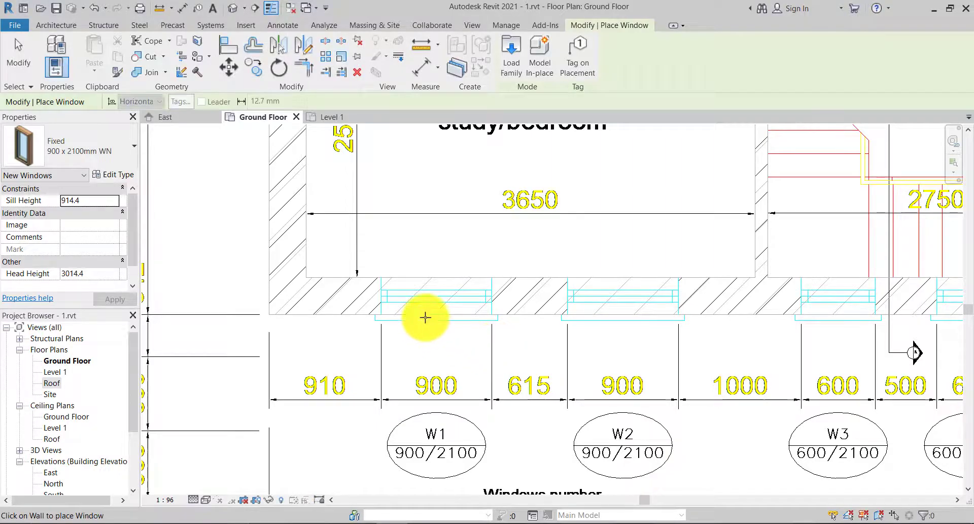
Step: Place a 900 x 2100mm WN window in the study/bedroom's exterior wall at the W1 opening
scroll(435, 315, "up", 1)
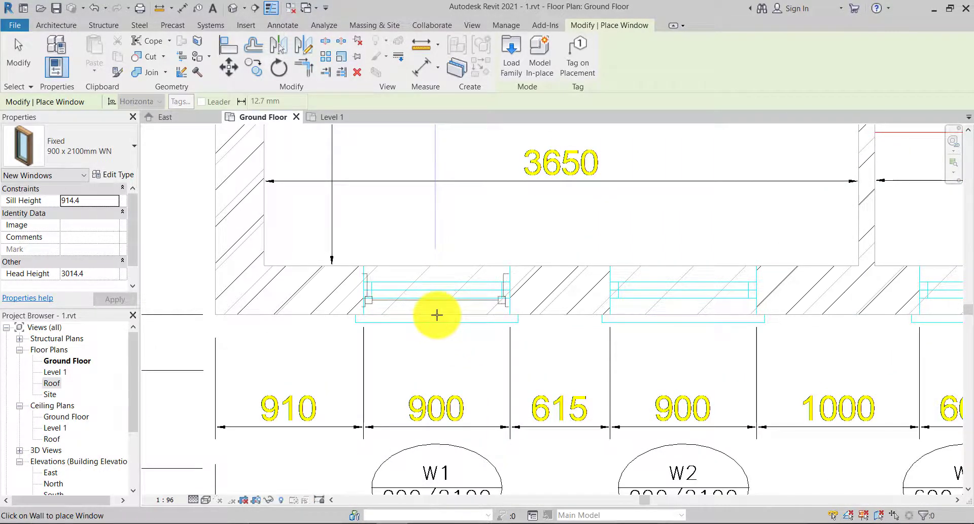
scroll(437, 314, "up", 1)
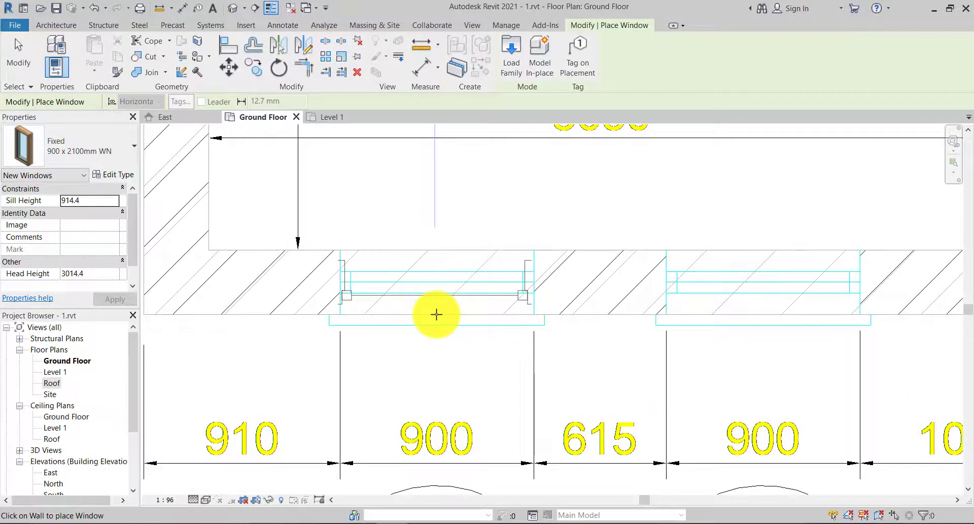
left_click(437, 313)
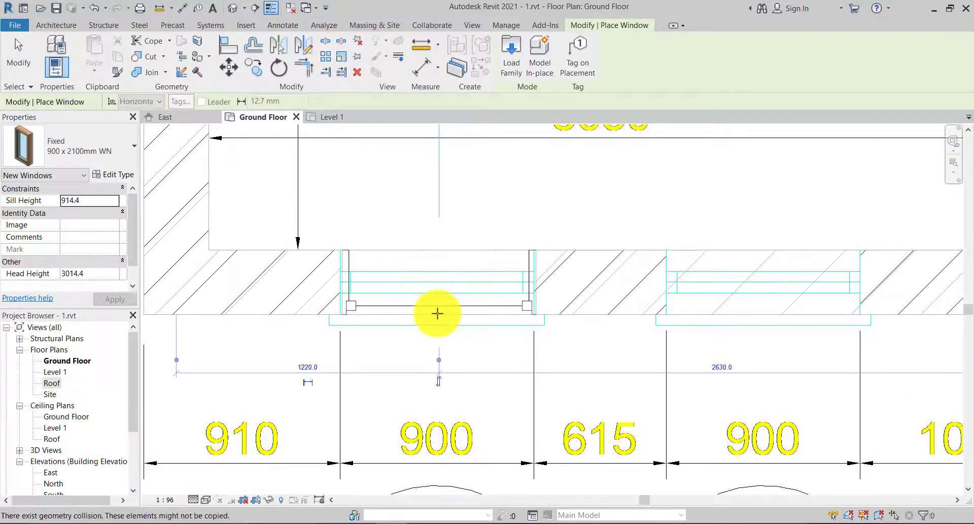
scroll(450, 295, "up", 1)
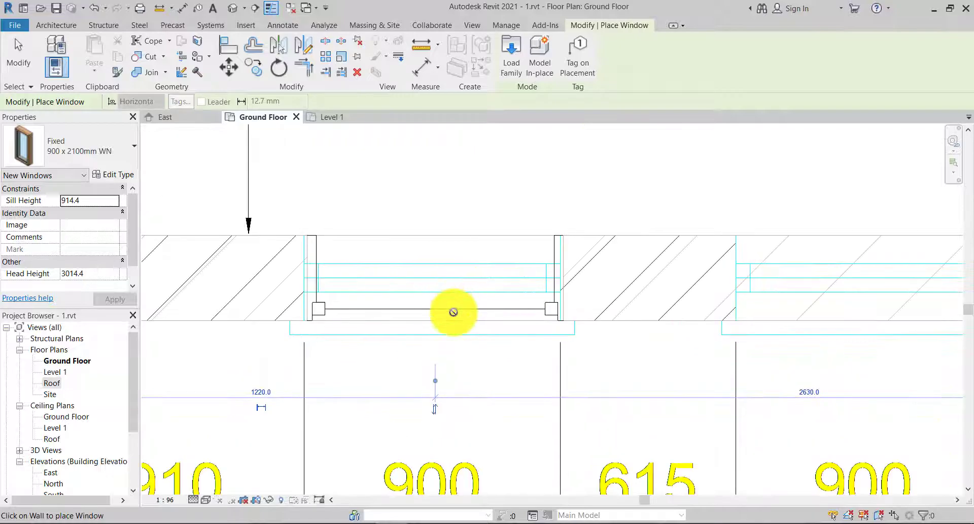
key("Escape")
Step: Align the W1 window's edge nearest W2 to the matching jamb line of the CAD opening
scroll(522, 326, "up", 1)
scroll(560, 320, "up", 2)
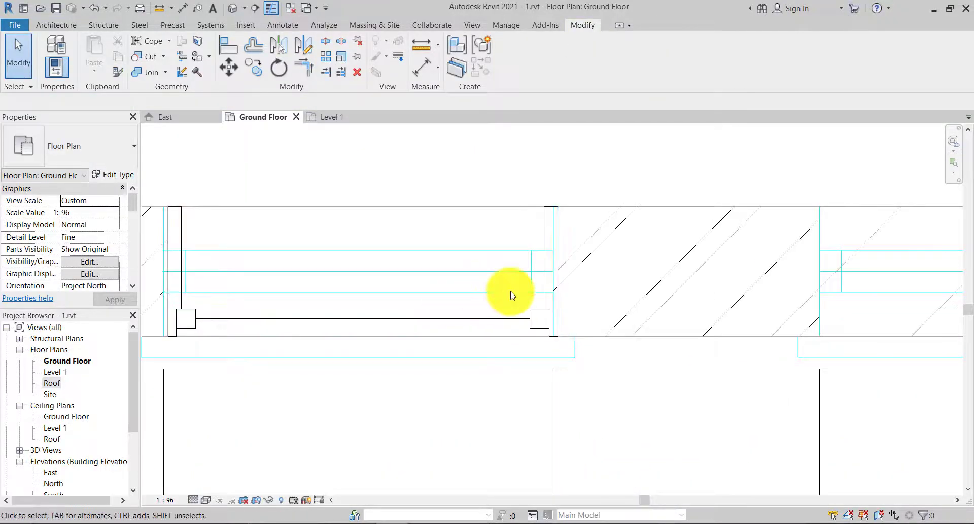
key("a")
key("l")
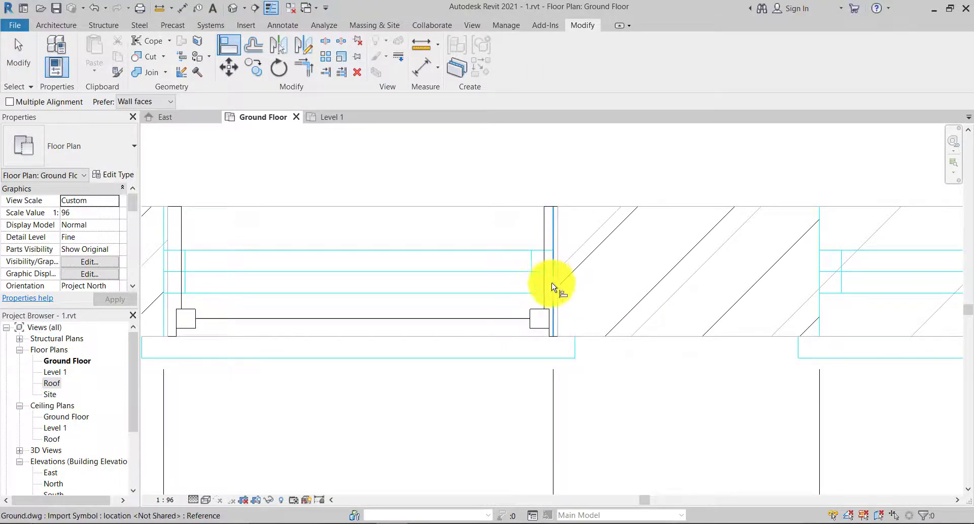
scroll(554, 287, "up", 2)
scroll(558, 285, "up", 2)
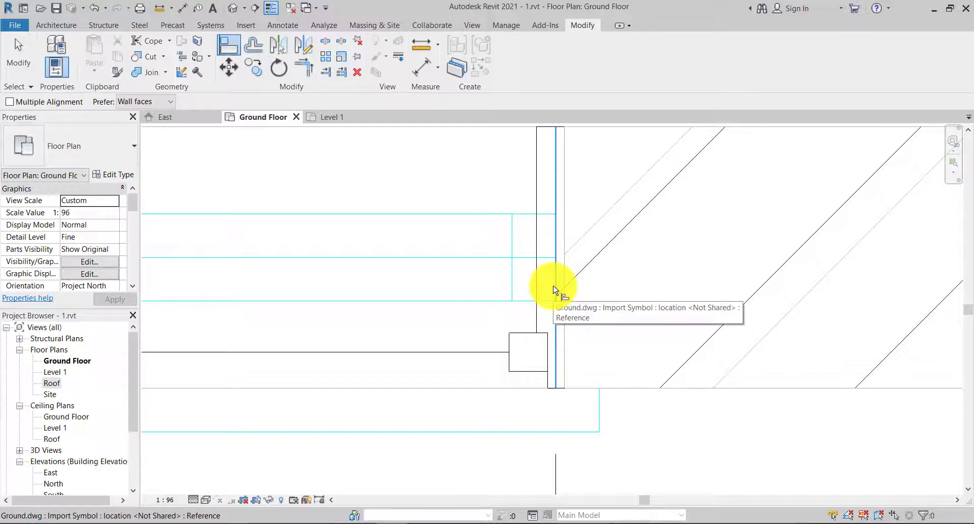
left_click(554, 287)
scroll(568, 248, "down", 2)
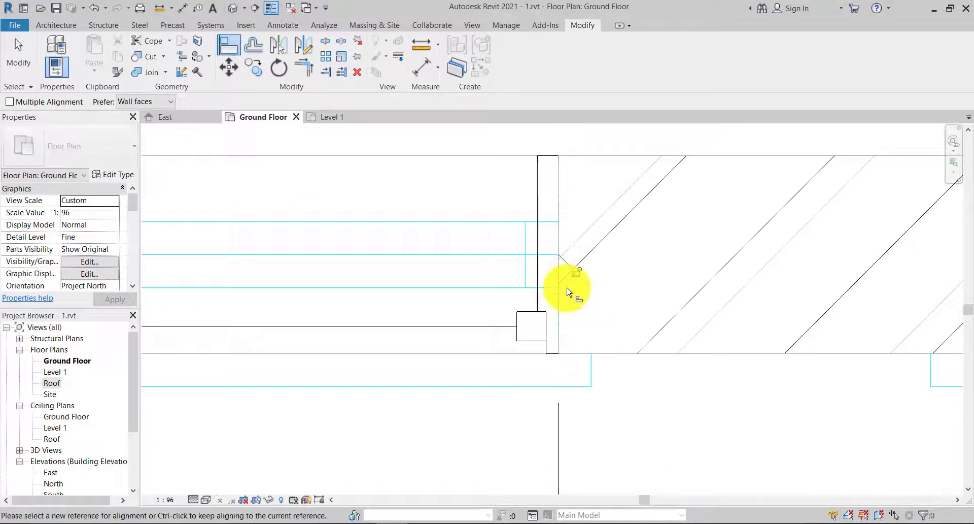
left_click(566, 289)
middle_click_drag(526, 318, 680, 343)
scroll(681, 343, "down", 2)
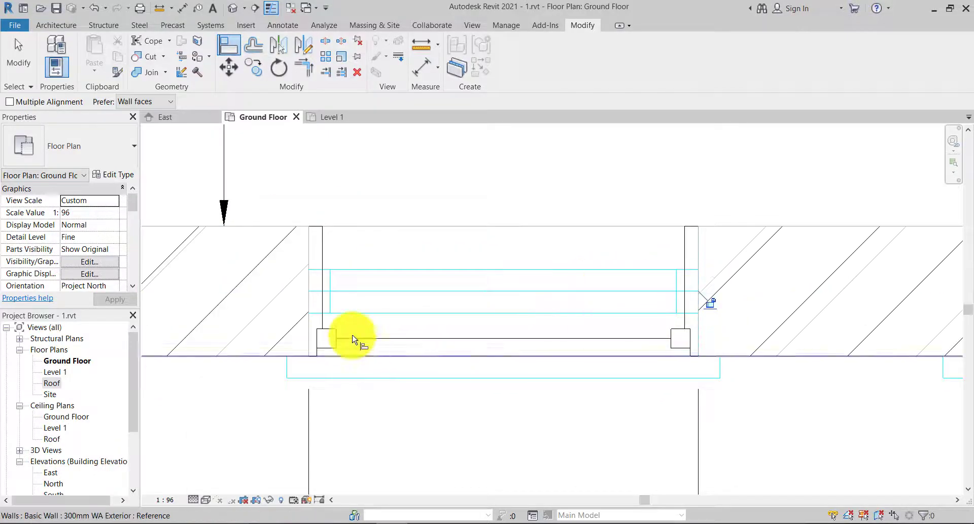
Step: Lock the W1 window's alignment to the CAD jamb line
middle_click_drag(532, 294, 475, 325)
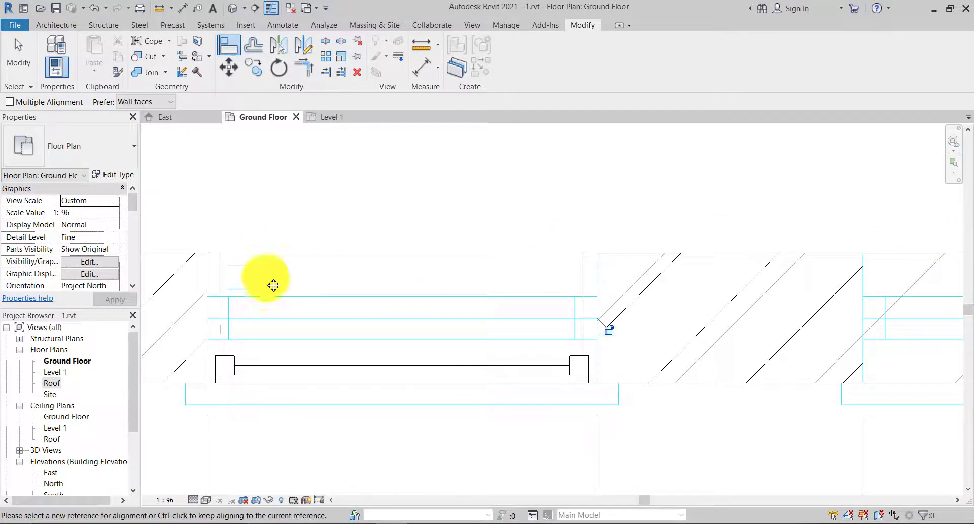
middle_click_drag(263, 285, 272, 254)
left_click(619, 299)
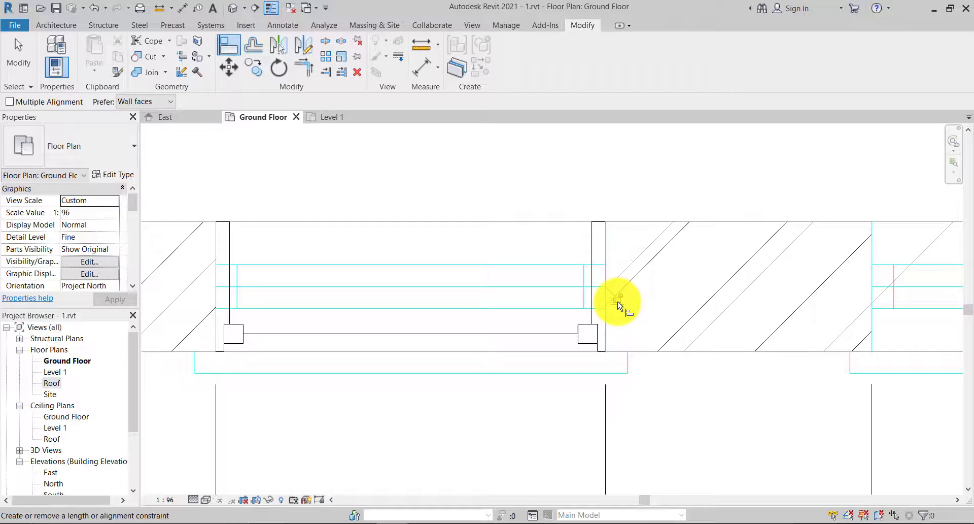
middle_click_drag(536, 313, 389, 276)
scroll(390, 277, "down", 1)
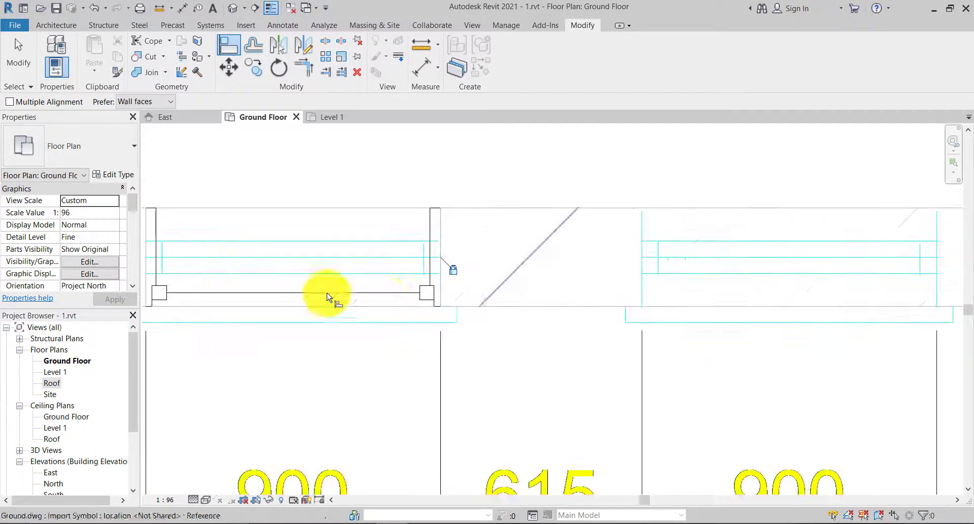
middle_click_drag(290, 288, 434, 290)
scroll(459, 303, "down", 1)
middle_click_drag(546, 355, 409, 323)
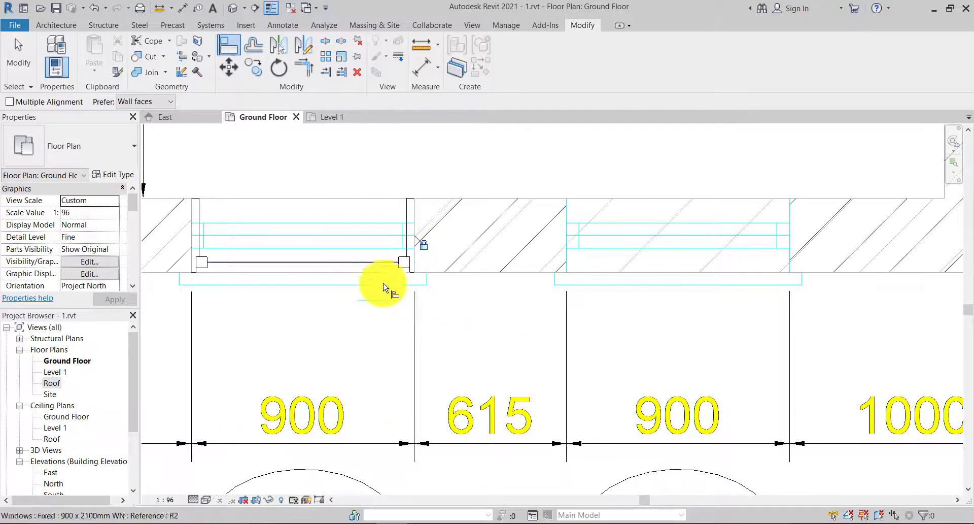
key("Escape")
Step: Examine the placed W1 window and the tagged sizes of the W2 to W9 openings along the front exterior walls
scroll(526, 304, "down", 2)
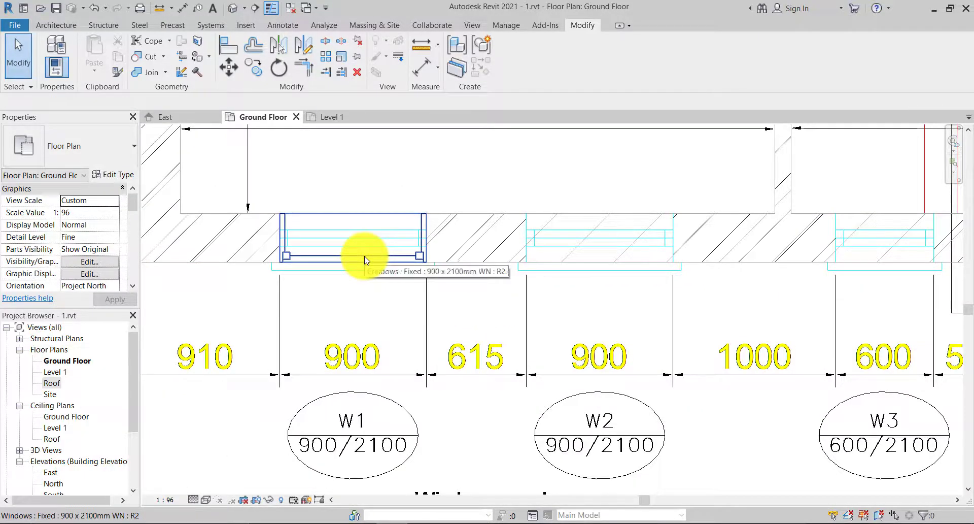
scroll(546, 337, "down", 2)
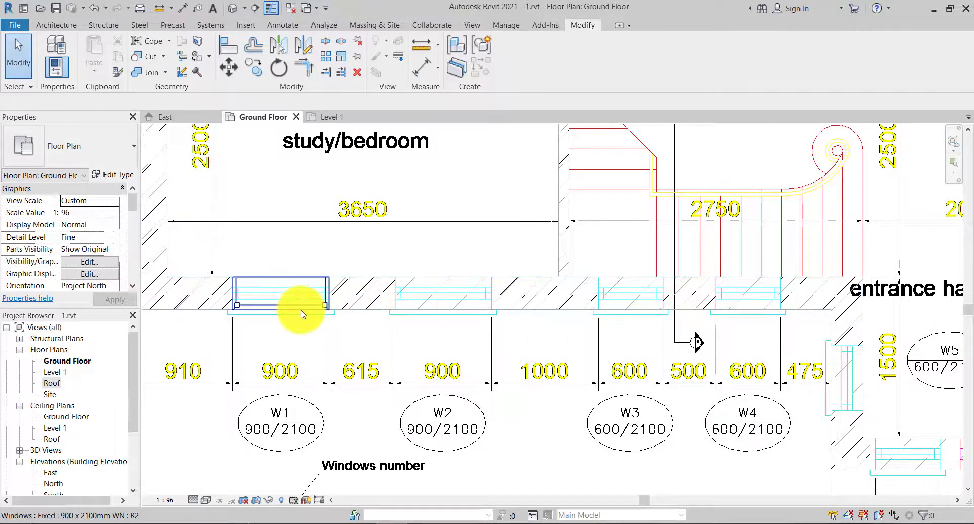
left_click(303, 314)
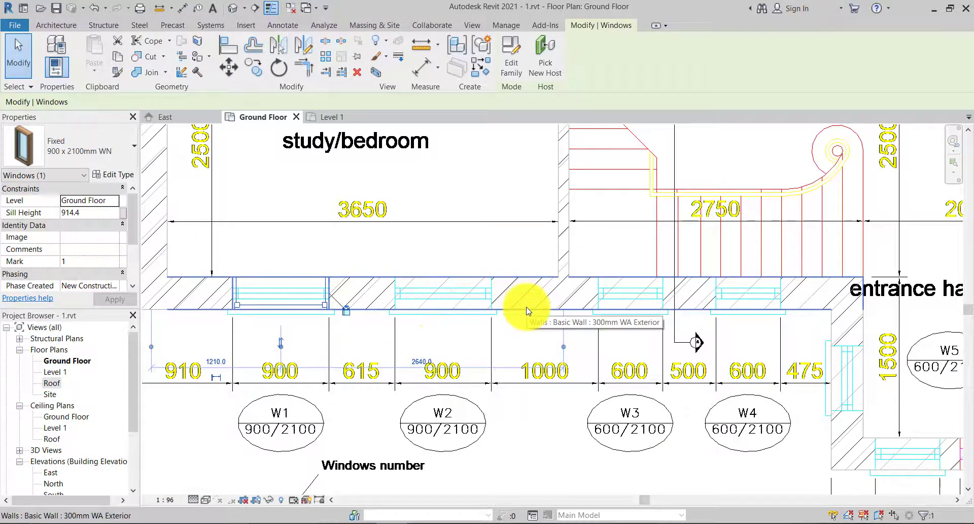
scroll(456, 307, "down", 1)
middle_click_drag(464, 264, 464, 303)
middle_click_drag(554, 356, 451, 257)
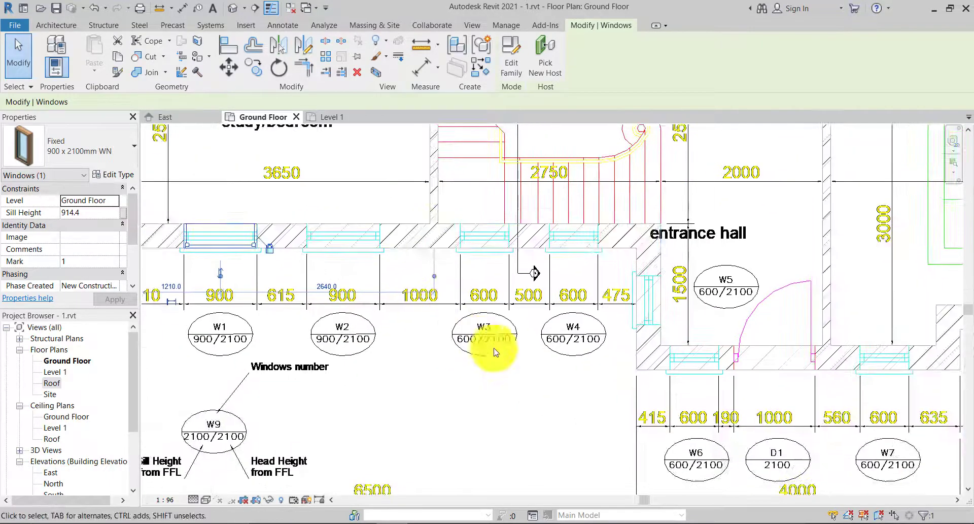
middle_click_drag(793, 418, 500, 413)
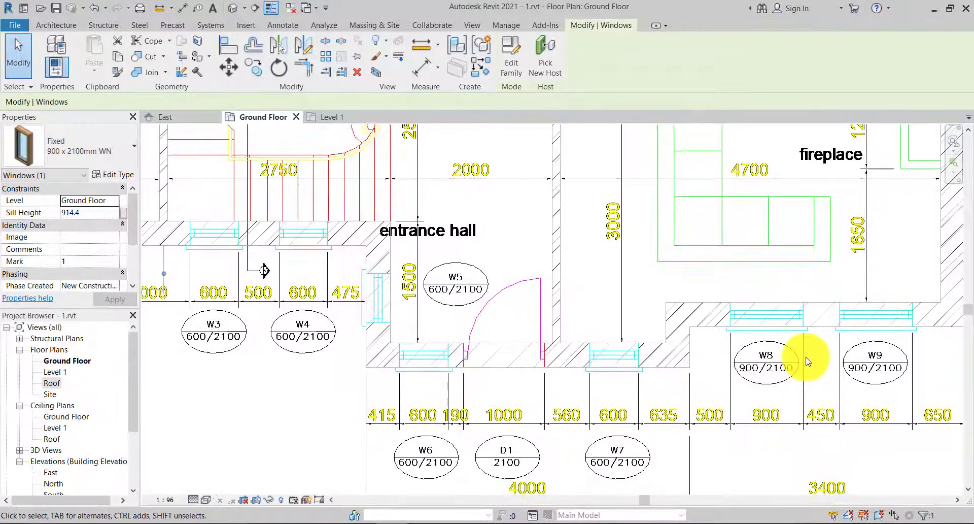
middle_click_drag(337, 314, 615, 393)
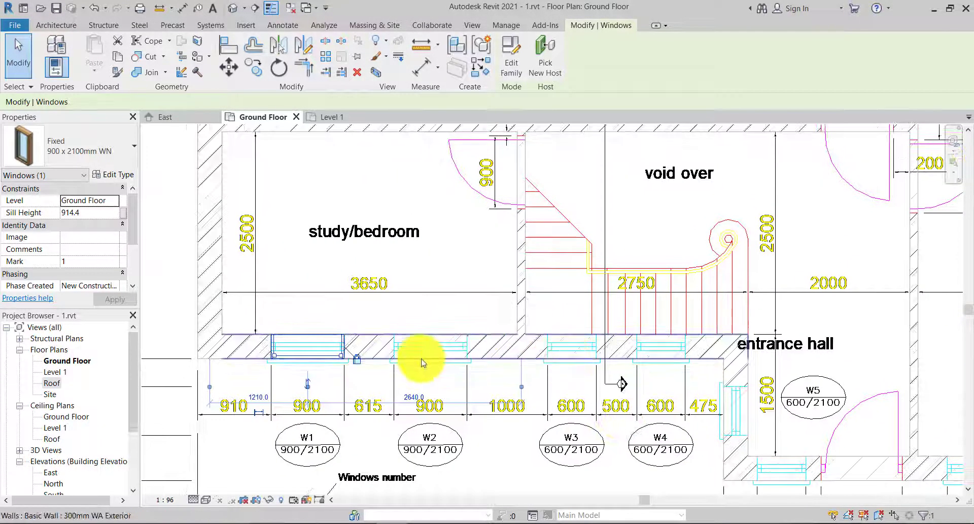
scroll(505, 365, "up", 1)
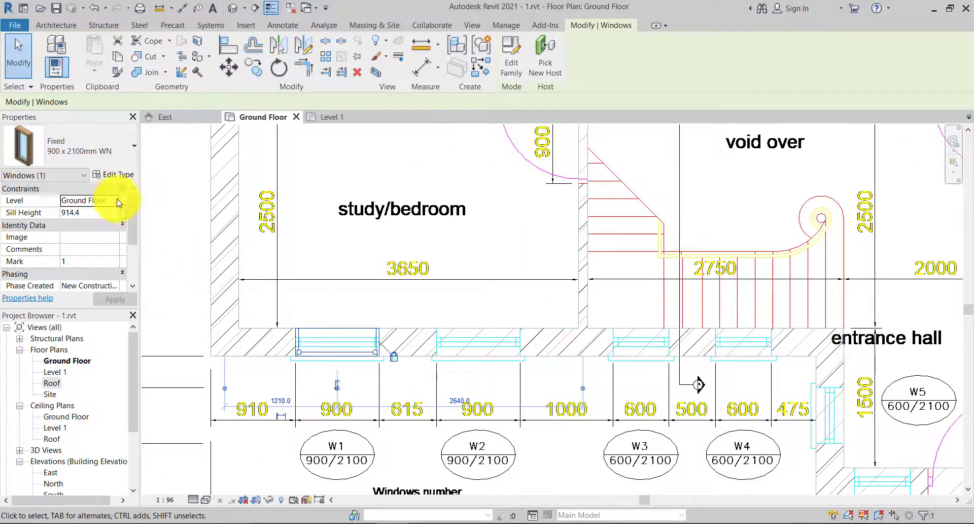
middle_click_drag(520, 383, 492, 386)
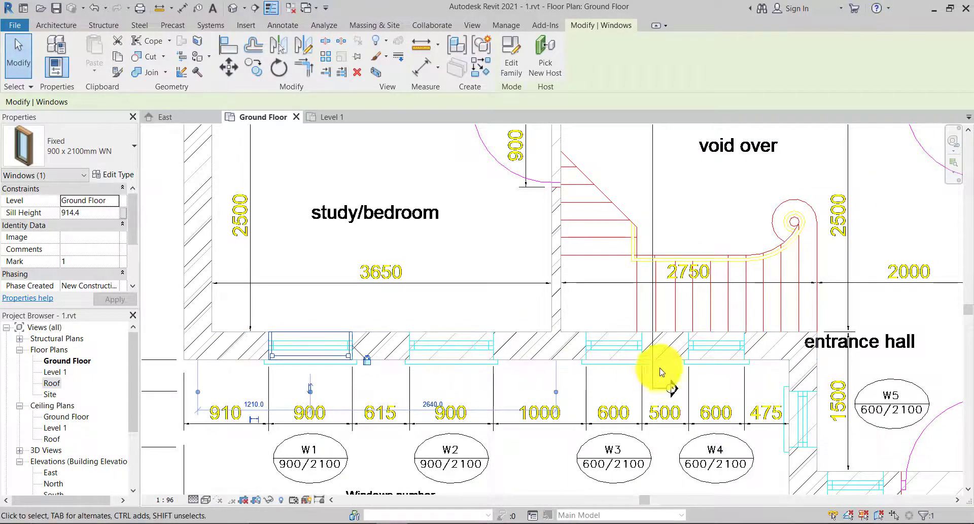
middle_click_drag(744, 376, 571, 332)
scroll(581, 390, "down", 1)
scroll(581, 390, "down", 1)
middle_click_drag(531, 306, 613, 309)
middle_click_drag(506, 361, 501, 430)
scroll(442, 413, "up", 1)
scroll(715, 431, "up", 1)
key("Escape")
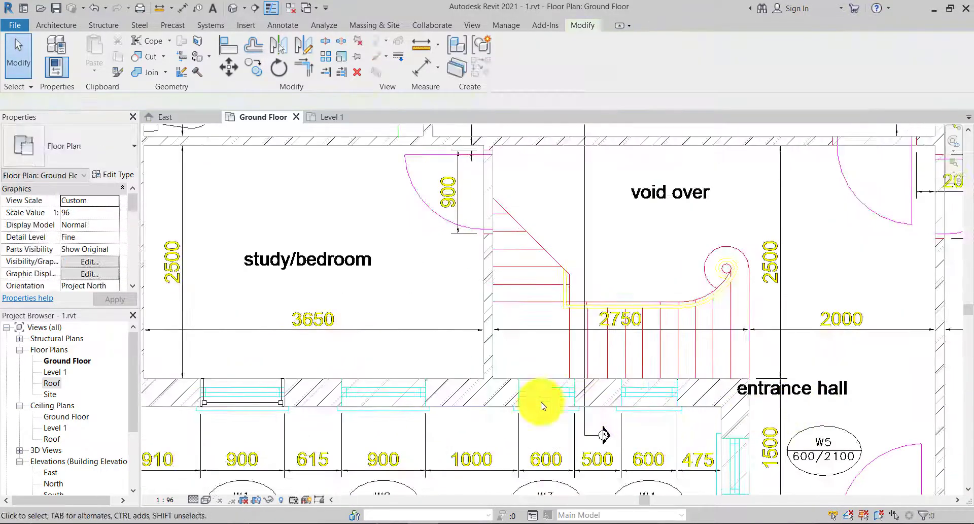
Step: Place another 900 x 2100mm WN window like the W1 window in the exterior wall at the W2 opening
left_click(264, 408)
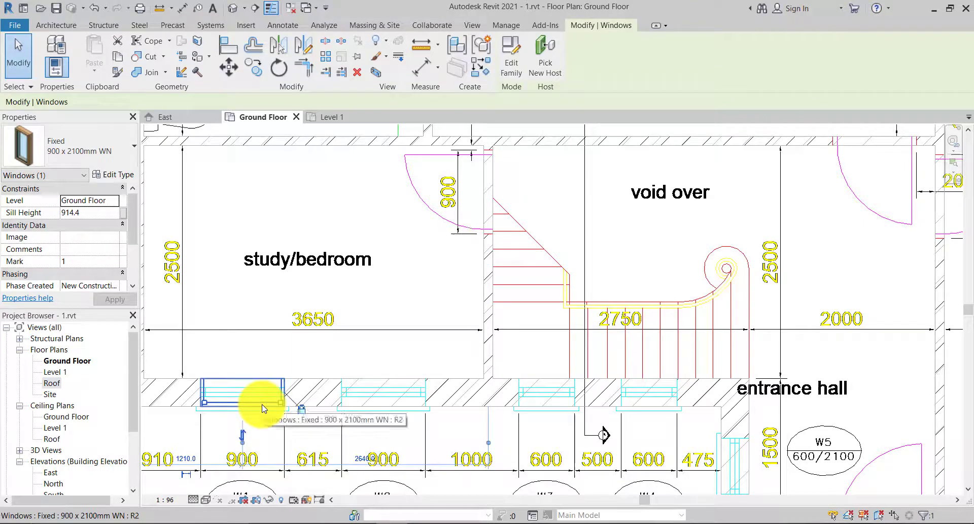
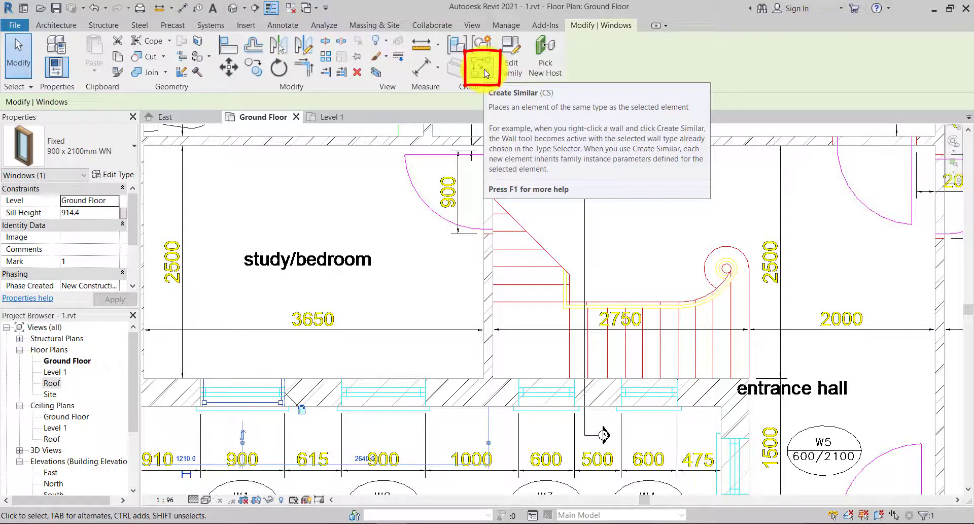
key("c")
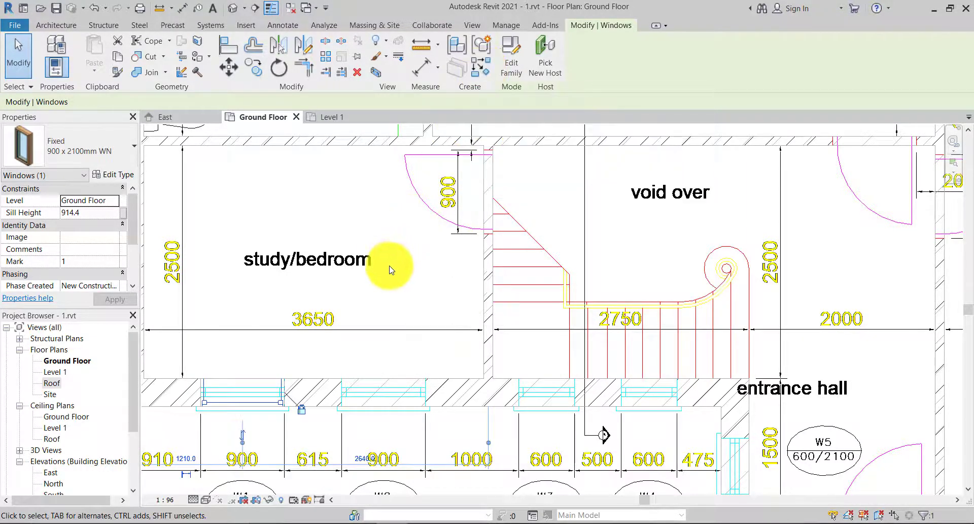
key("s")
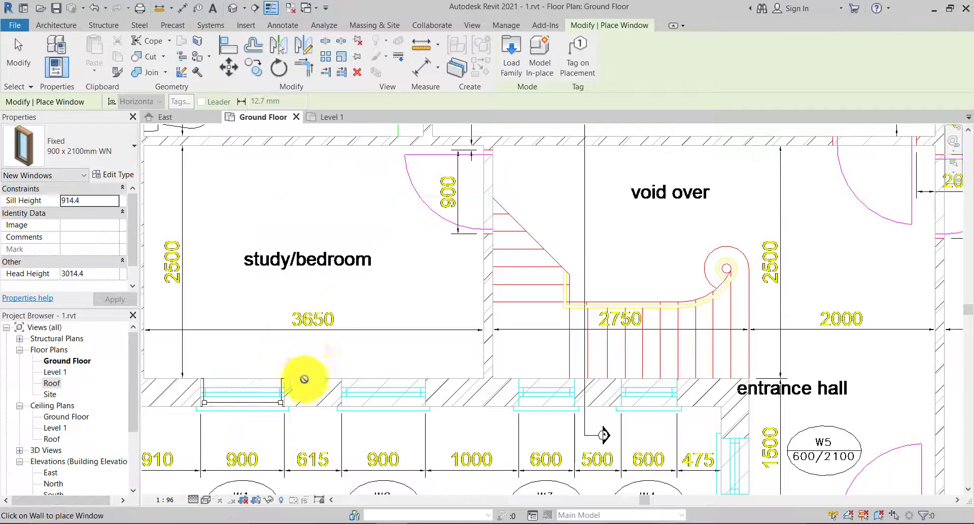
left_click(241, 382)
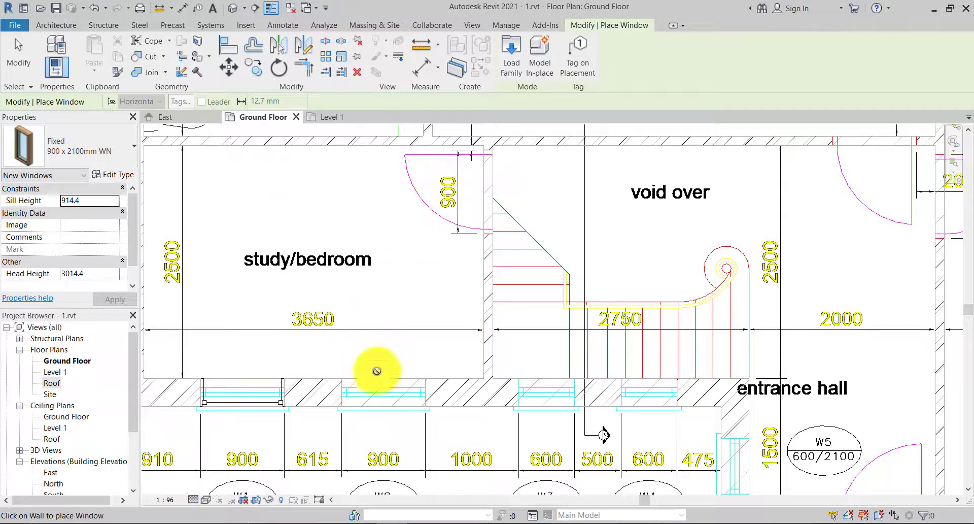
scroll(380, 404, "up", 5)
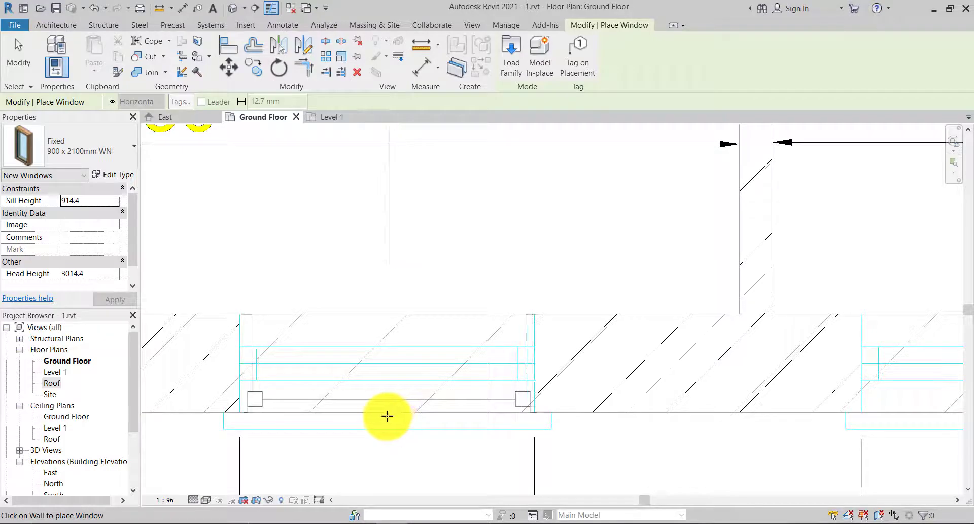
left_click(387, 416)
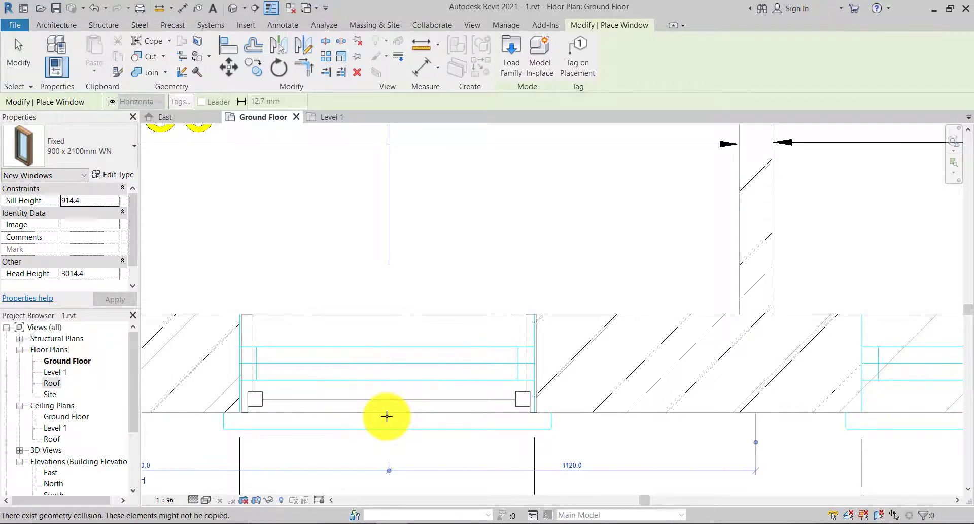
key("Escape")
key("Escape")
Step: Align the W2 window's edge nearest W3 to the matching jamb line of the CAD opening
scroll(531, 387, "up", 4)
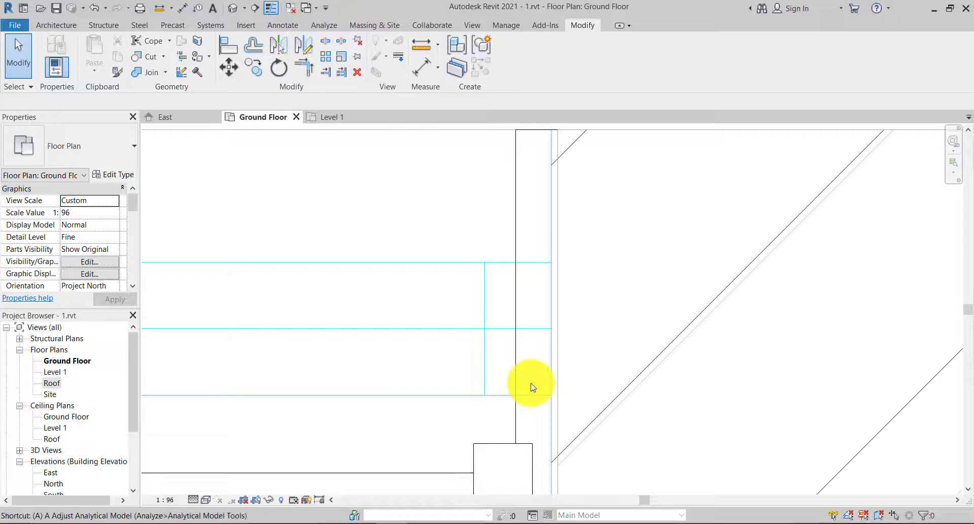
key("a")
key("l")
left_click(553, 376)
left_click(558, 365)
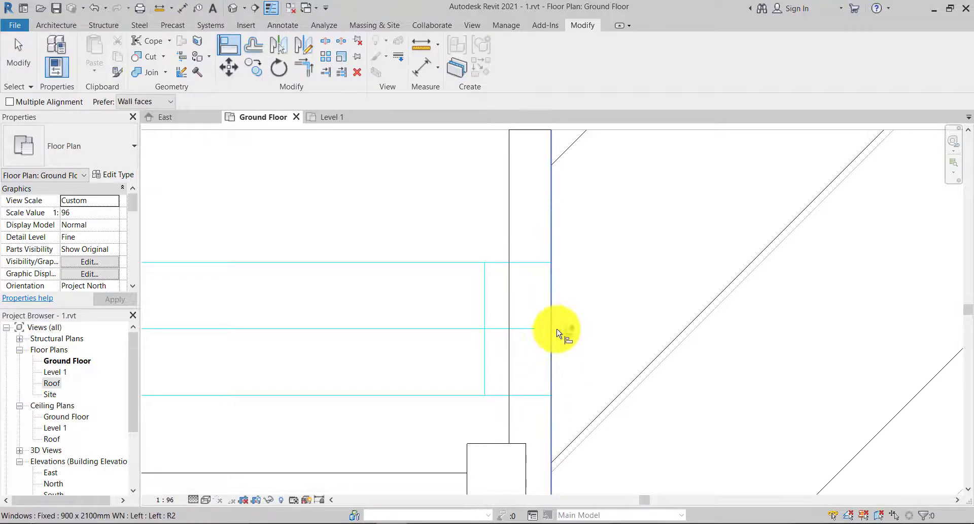
scroll(569, 332, "down", 4)
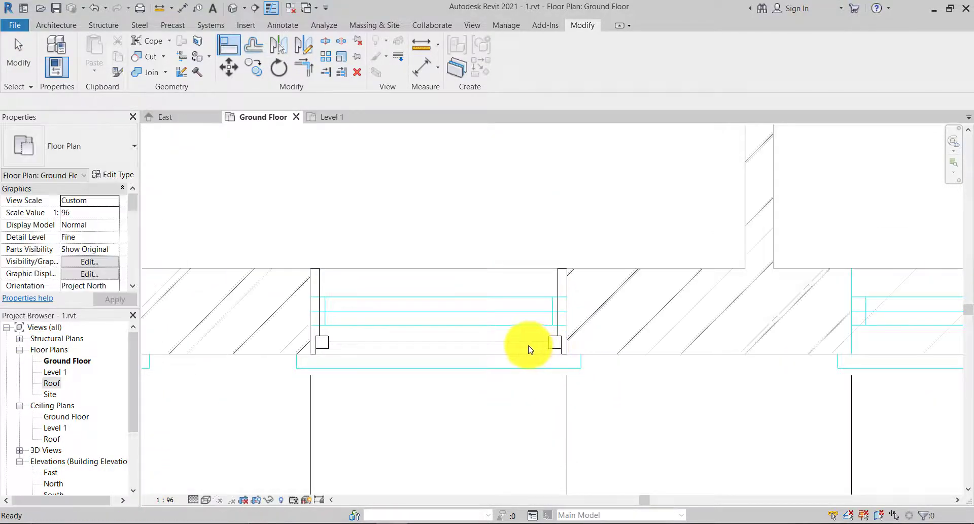
key("Escape")
left_click(531, 345)
Step: Examine the remaining tagged window and door openings around the ground floor plan
scroll(655, 335, "down", 6)
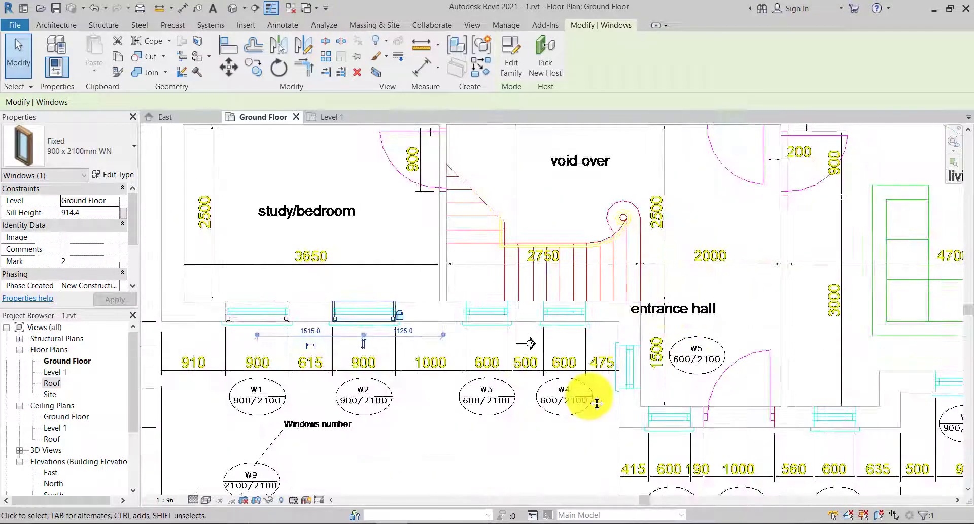
scroll(554, 311, "down", 5)
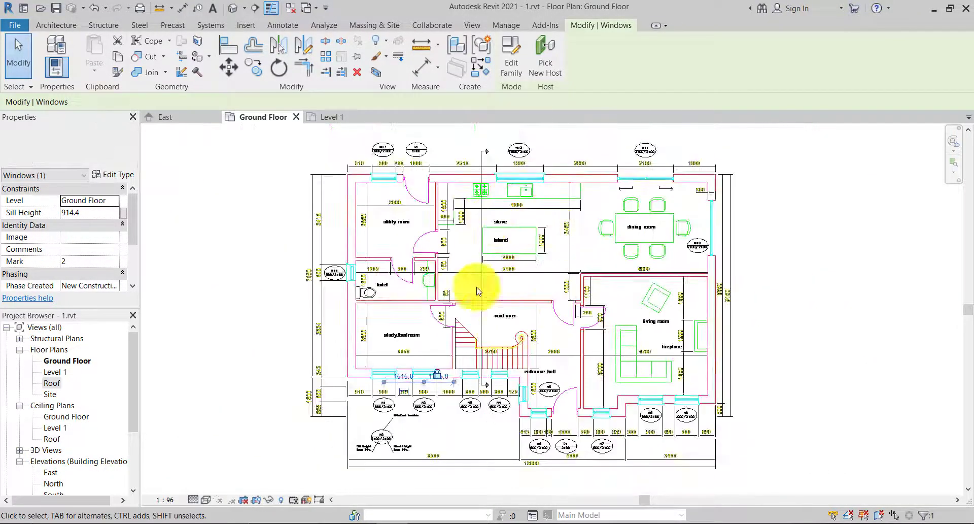
scroll(504, 413, "up", 5)
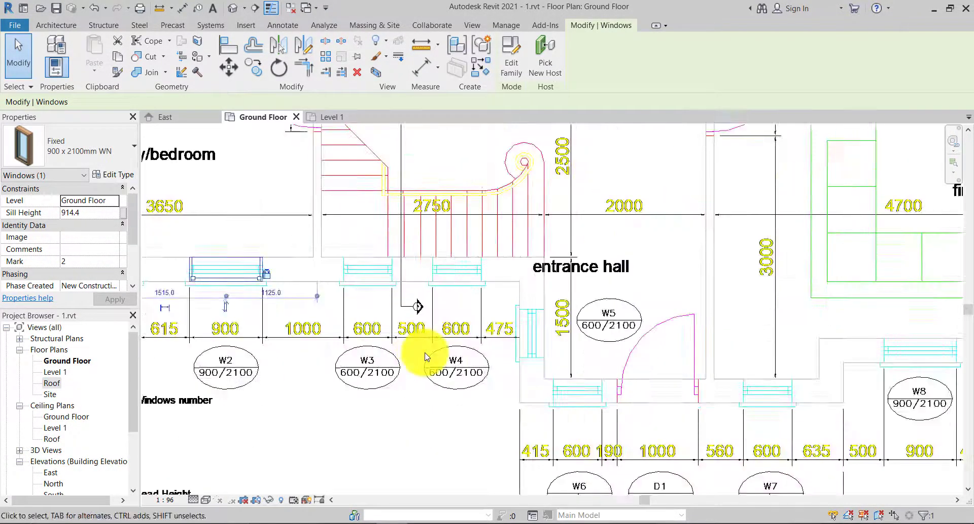
middle_click_drag(426, 352, 670, 420)
scroll(479, 388, "down", 6)
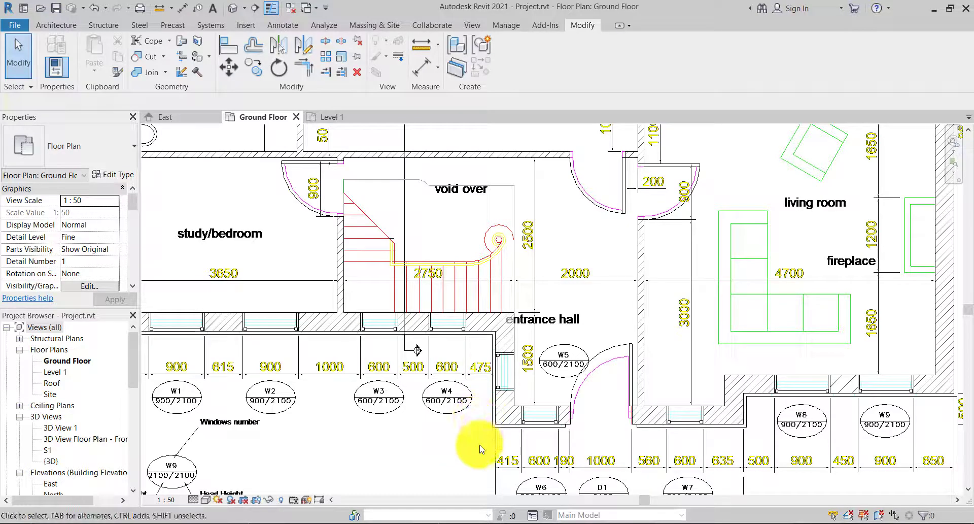
Step: Examine the windows and doors placed throughout the ground floor and the furniture outlines in the living, dining and kitchen areas
scroll(552, 414, "down", 2)
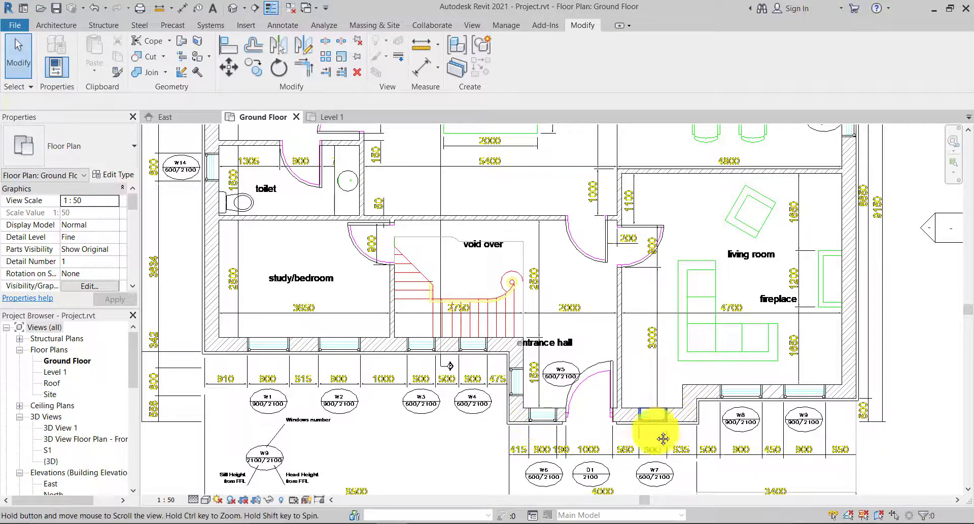
scroll(609, 374, "down", 1)
scroll(606, 372, "down", 2)
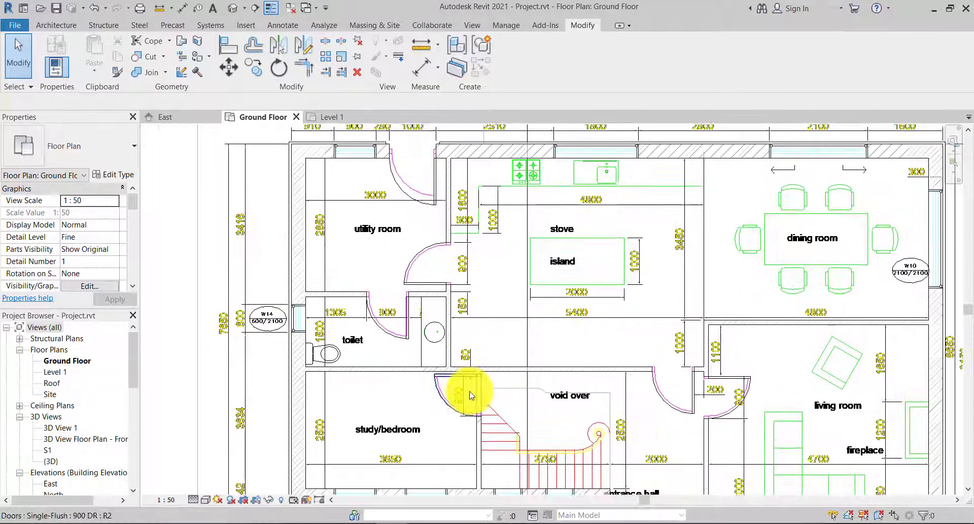
scroll(467, 391, "up", 5)
scroll(498, 344, "down", 3)
scroll(589, 382, "down", 2)
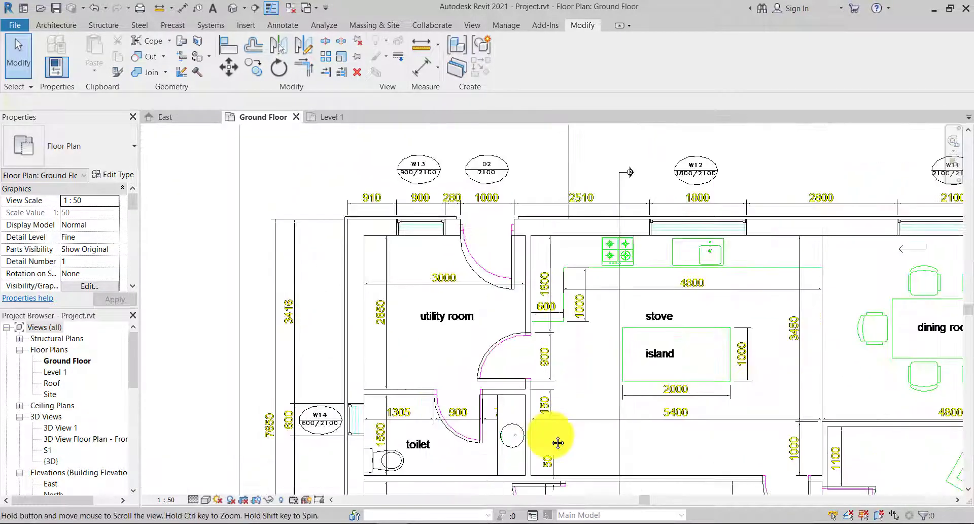
scroll(626, 284, "down", 4)
scroll(779, 350, "up", 2)
scroll(735, 401, "up", 2)
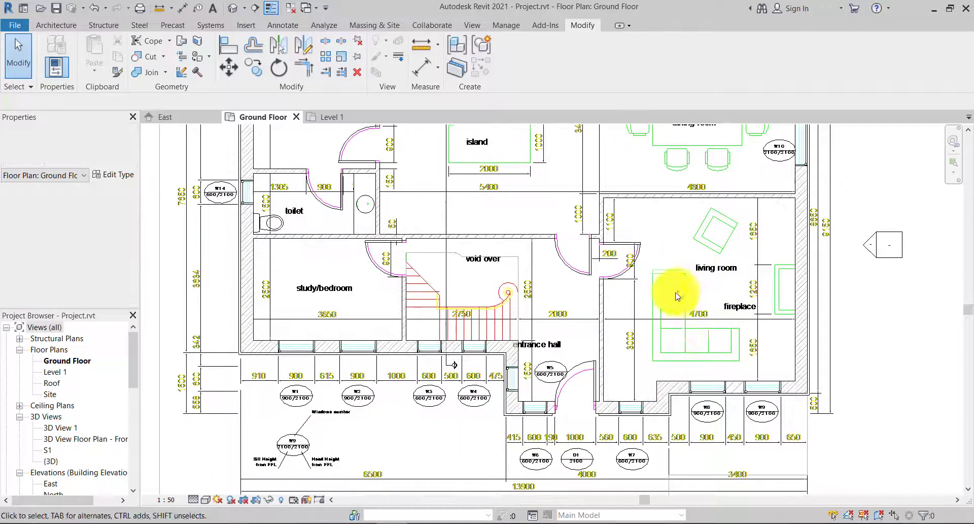
scroll(720, 326, "up", 3)
scroll(720, 249, "down", 4)
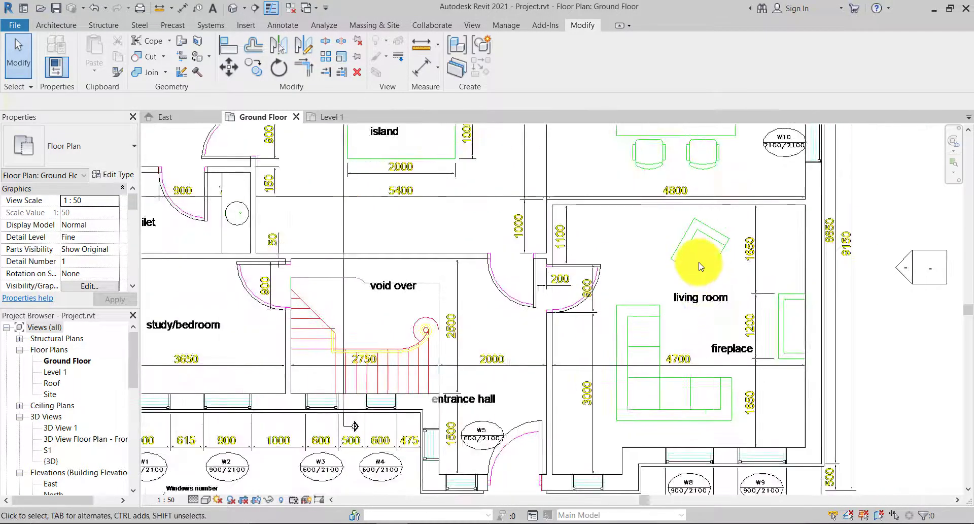
middle_click_drag(677, 314, 656, 424)
middle_click_drag(670, 234, 747, 273)
middle_click_drag(485, 344, 643, 328)
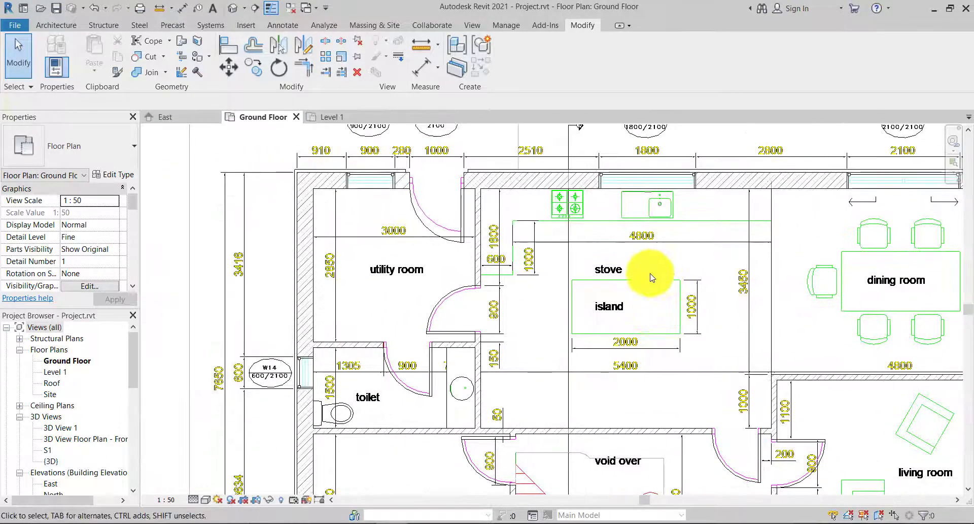
middle_click_drag(624, 385, 582, 278)
middle_click_drag(646, 267, 476, 280)
middle_click_drag(648, 325, 641, 272)
scroll(641, 272, "down", 3)
scroll(654, 374, "up", 2)
middle_click_drag(692, 306, 634, 302)
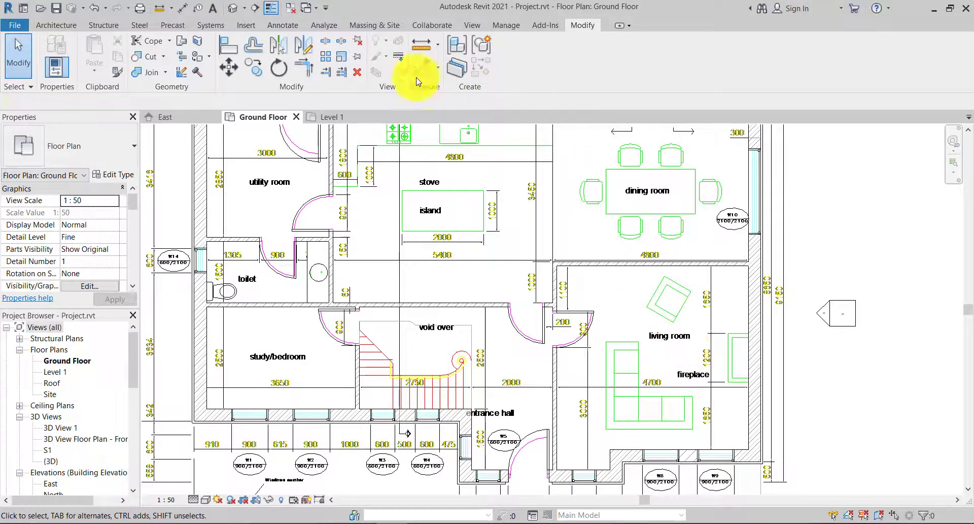
Step: Start loading a family, open the library's Furniture folder and show its contents as large icons
left_click(242, 28)
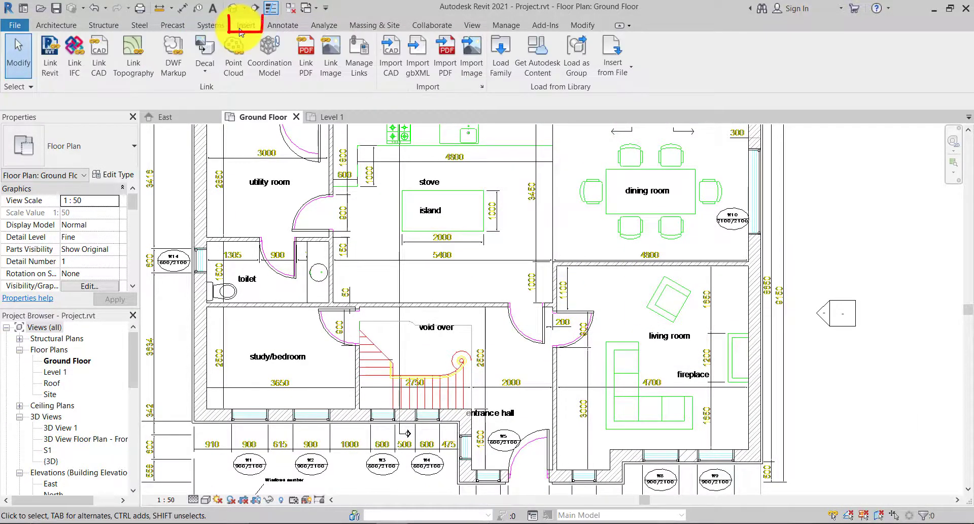
left_click(510, 77)
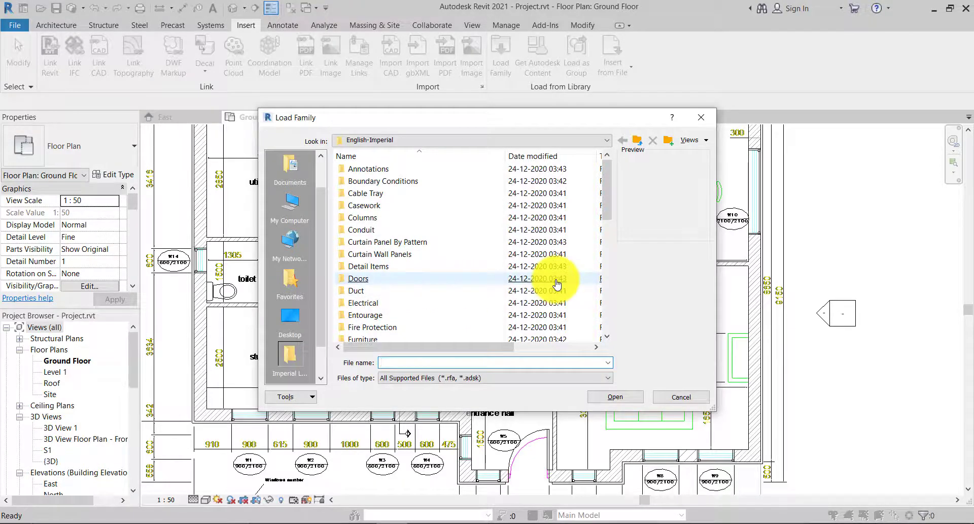
left_click(392, 339)
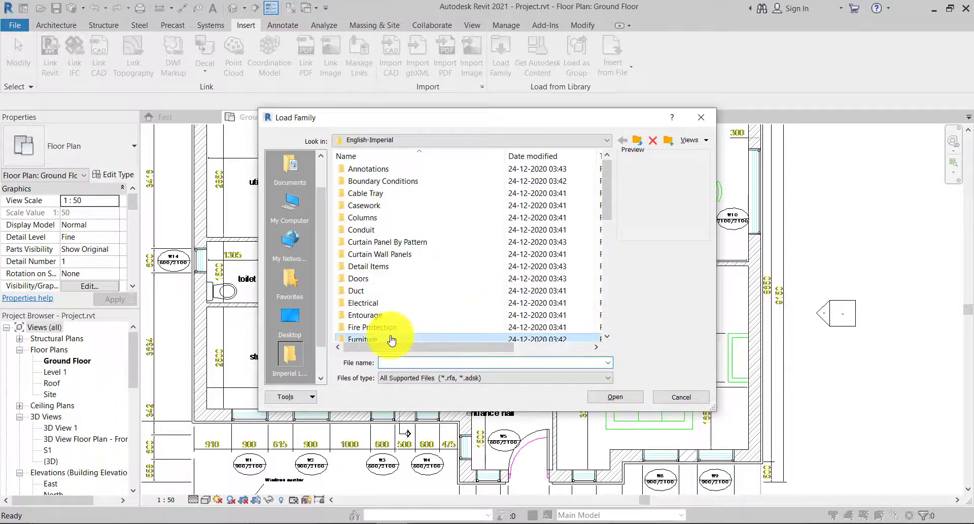
double_click(392, 339)
right_click(401, 272)
mouse_move(411, 278)
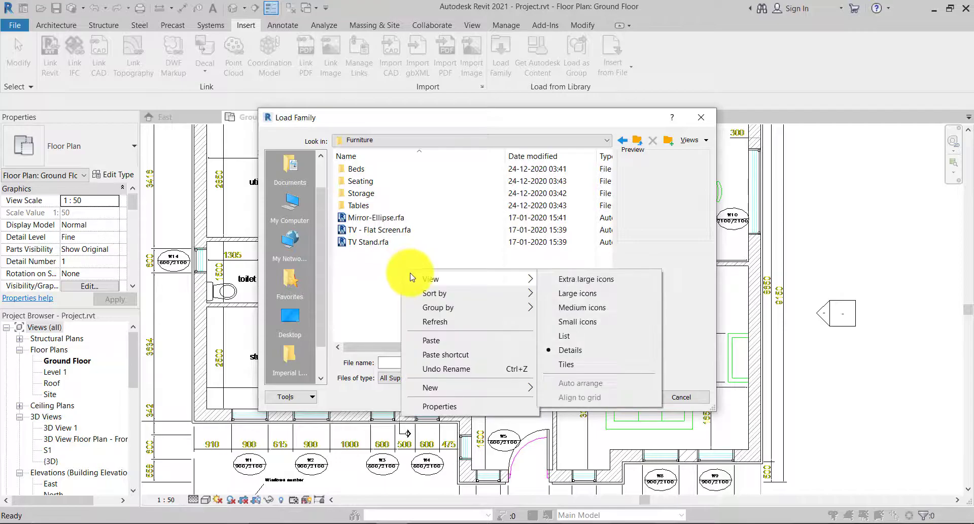
left_click(569, 291)
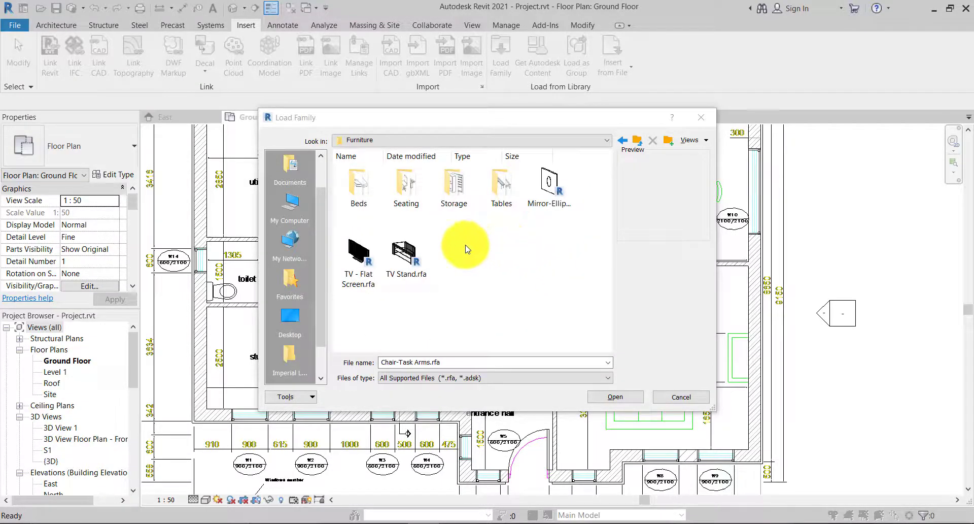
Step: Try to load the Sofa-Corbu and Chair-Corbu families from the Seating folder
double_click(406, 191)
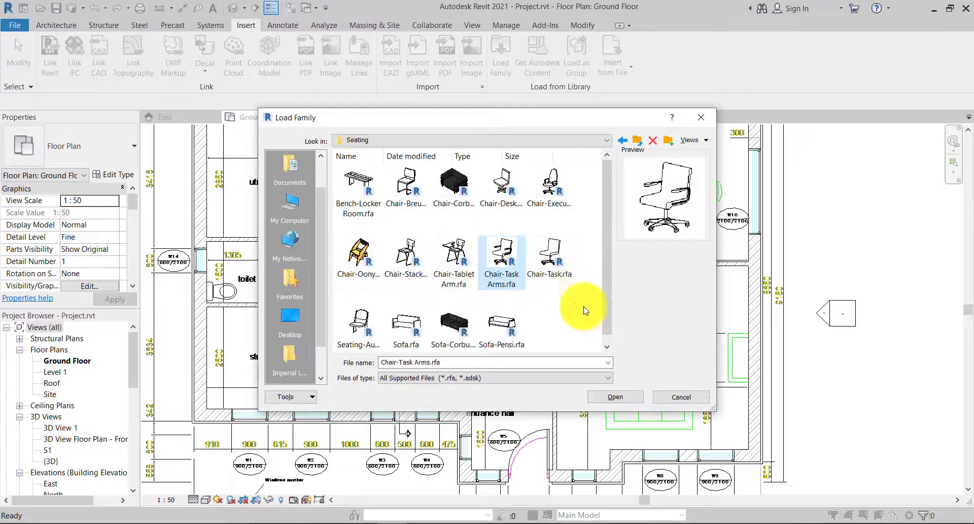
left_click(463, 331)
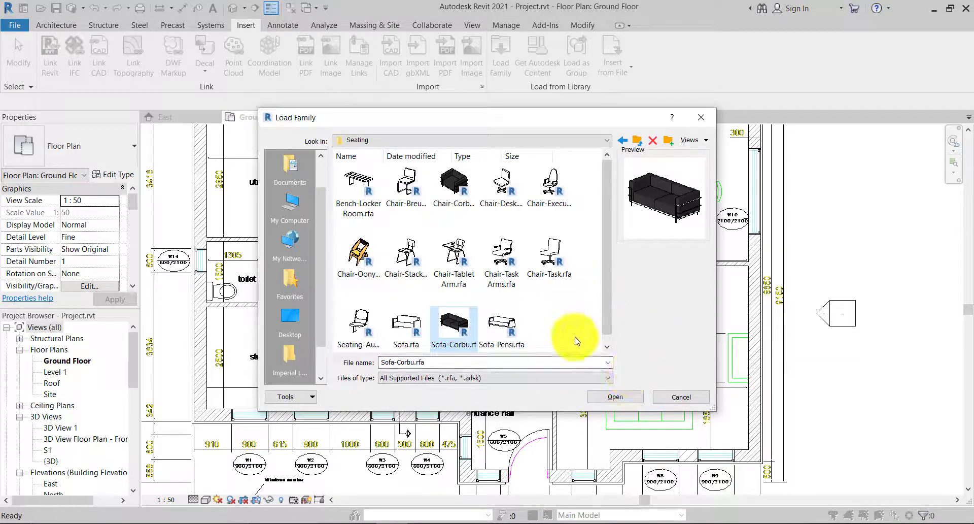
left_click(456, 180)
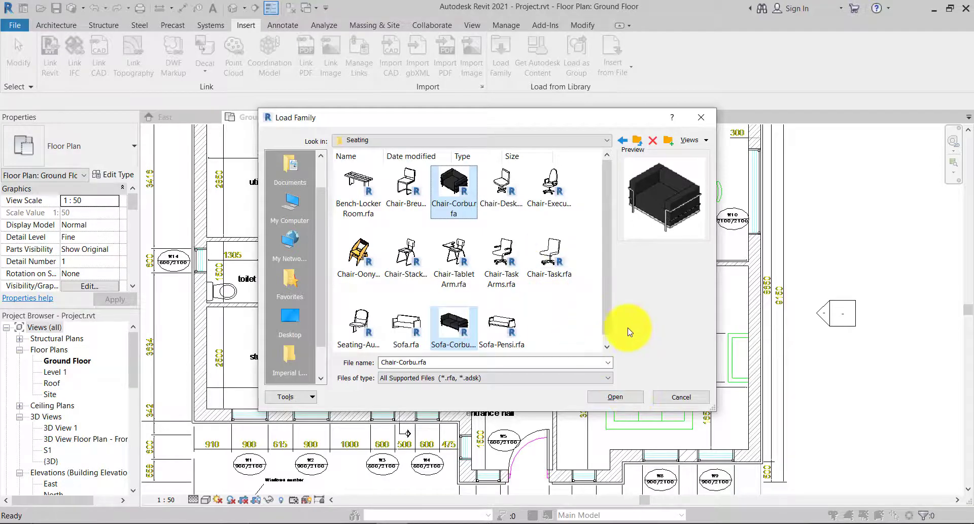
left_click(624, 398)
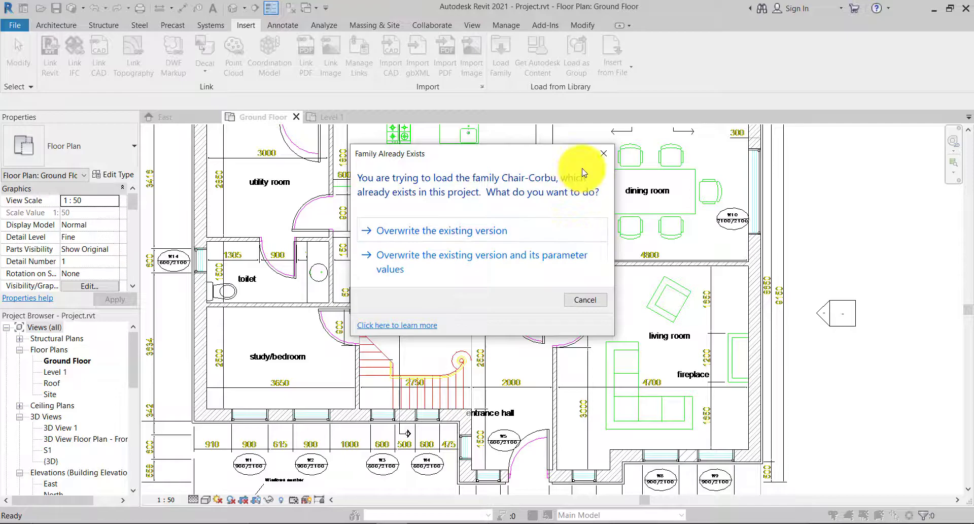
left_click(600, 151)
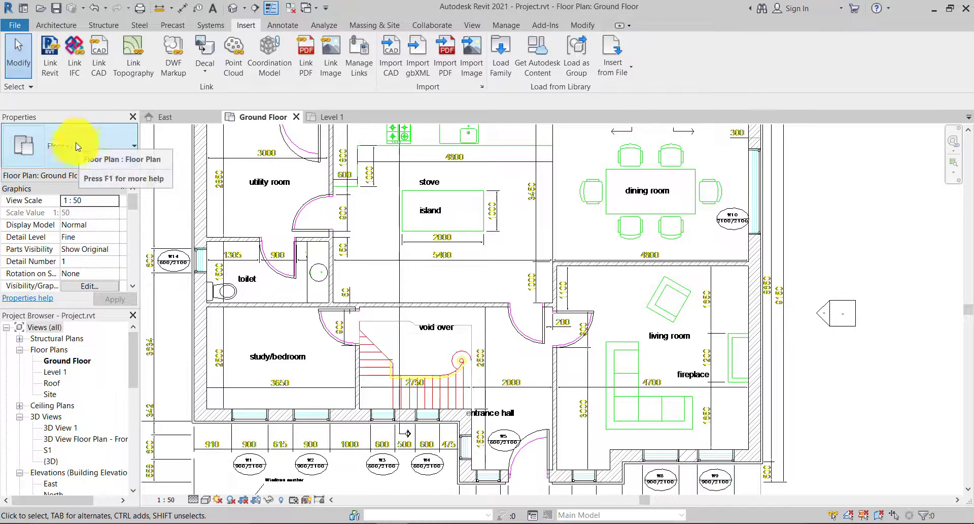
Step: Start placing a component and choose the Chair type of the Chair-Corbu family
left_click(51, 25)
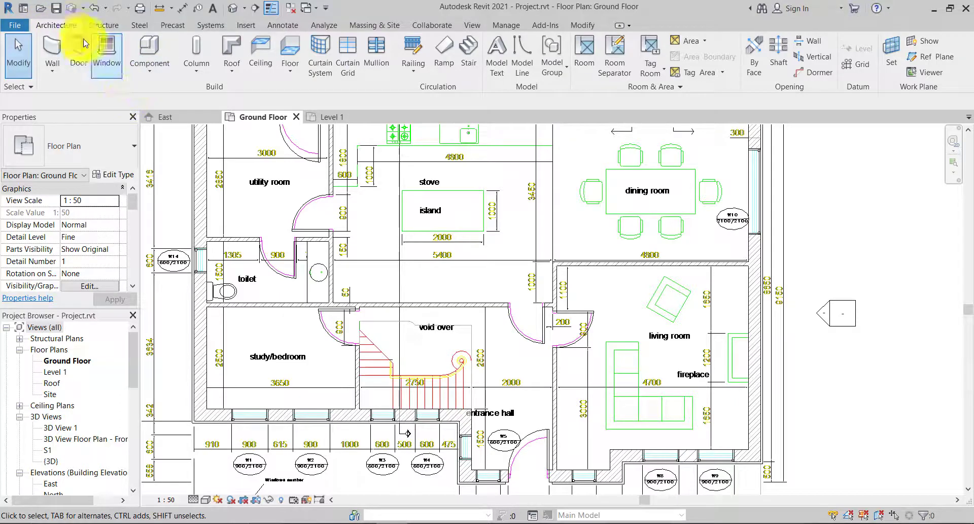
left_click(153, 65)
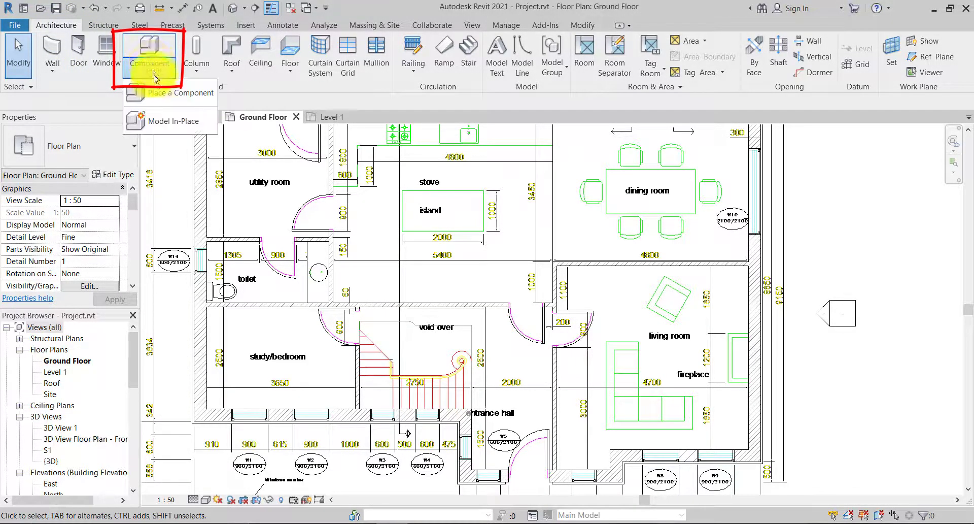
left_click(157, 93)
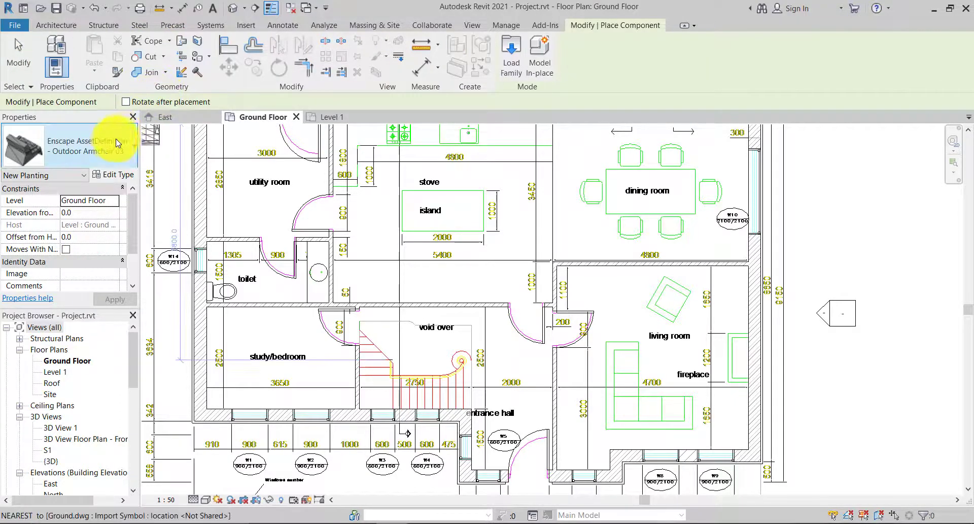
left_click(124, 153)
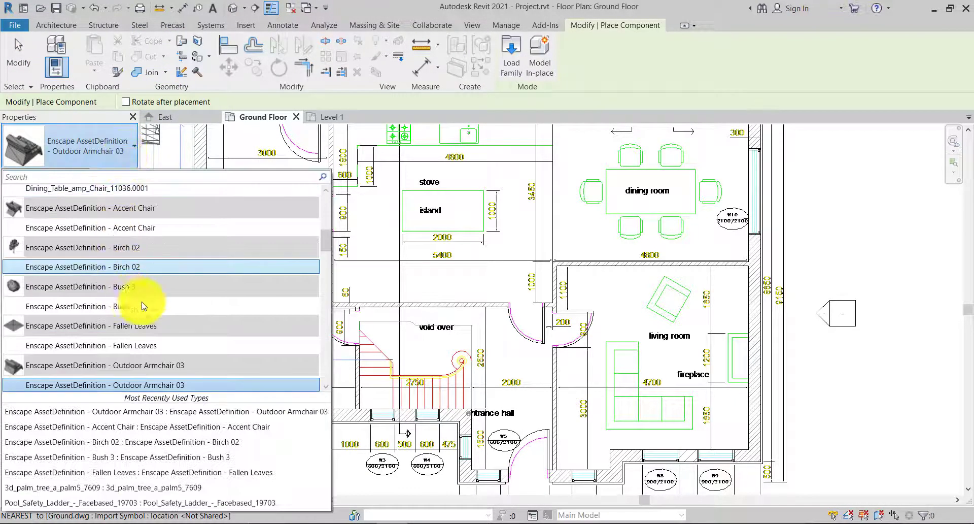
scroll(111, 348, "up", 10)
mouse_move(113, 348)
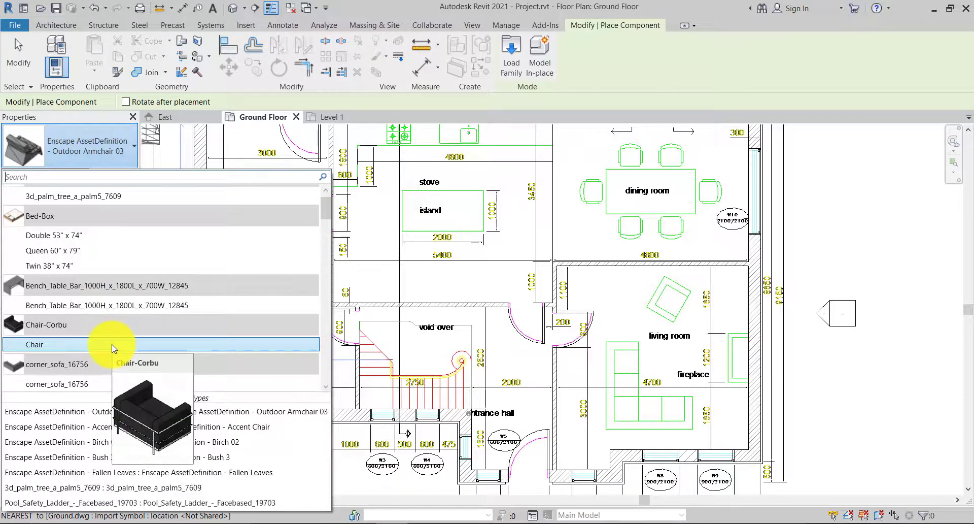
scroll(113, 348, "down", 1)
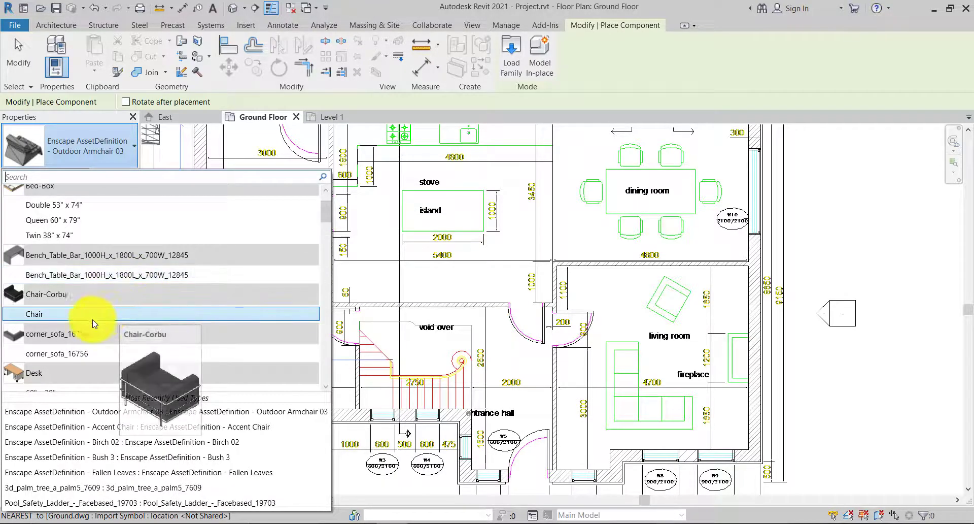
scroll(96, 286, "down", 6)
scroll(94, 282, "up", 8)
scroll(94, 282, "down", 2)
scroll(94, 282, "up", 1)
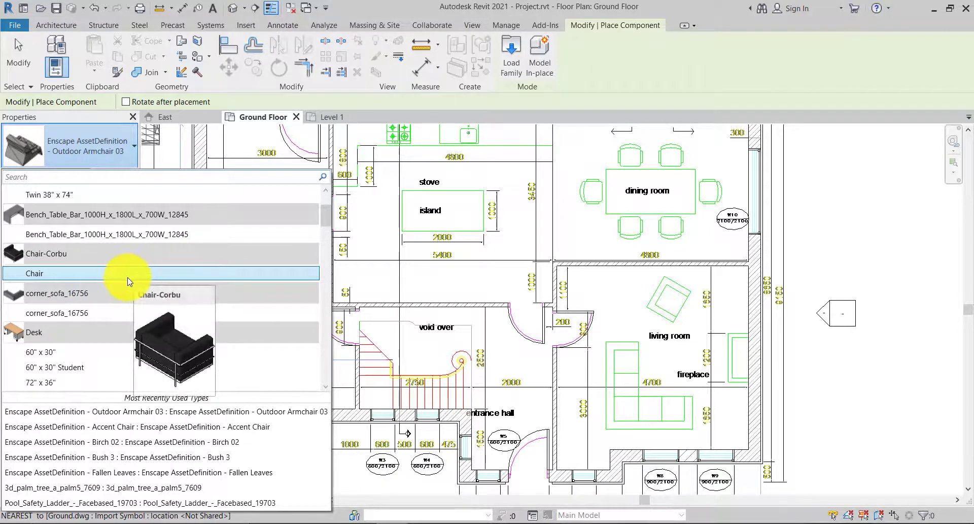
left_click(43, 279)
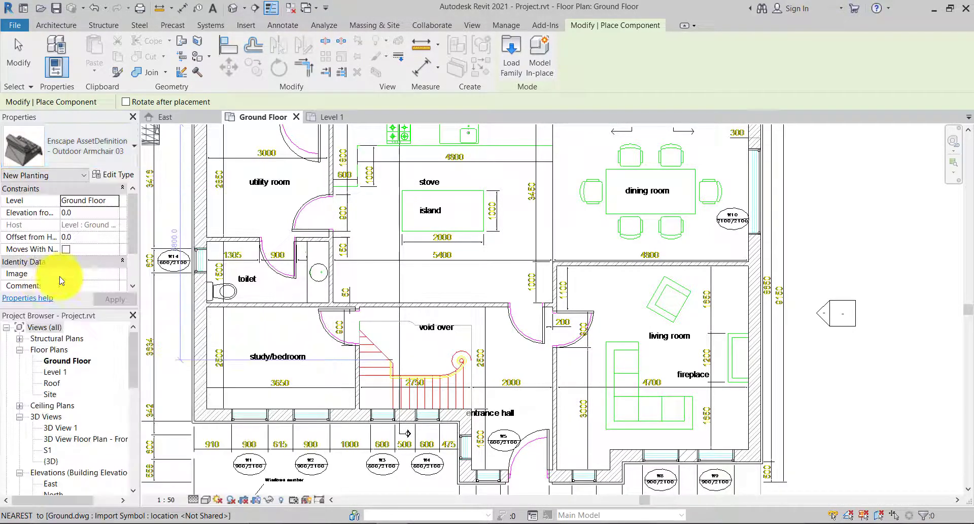
Step: Place the Chair-Corbu in the living room, rotated to match the tilted armchair outline above the room label
scroll(681, 302, "up", 5)
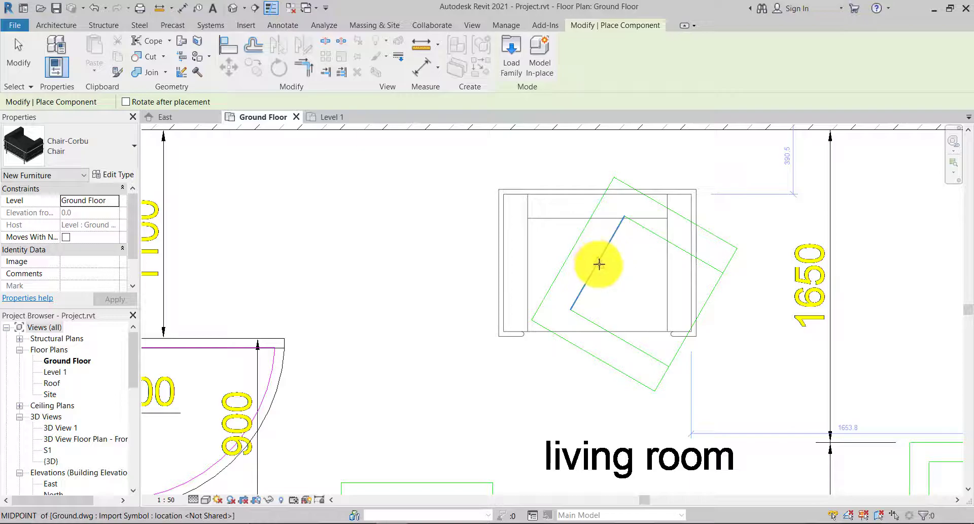
key("space")
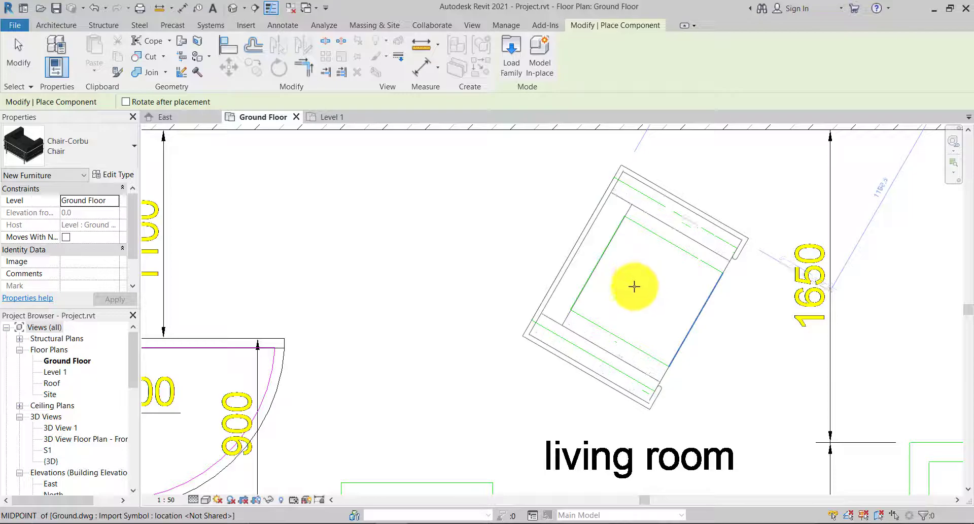
left_click(634, 286)
scroll(634, 286, "down", 6)
middle_click_drag(626, 342, 655, 260)
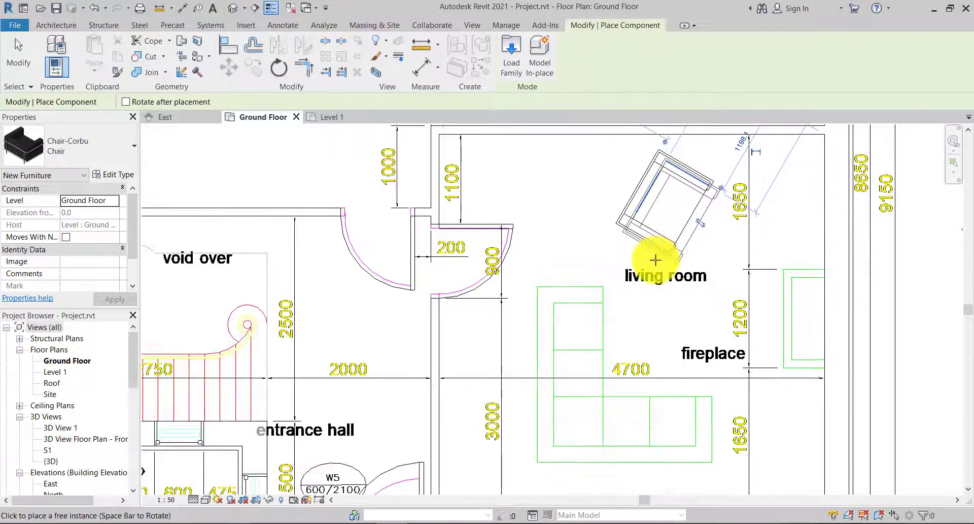
key("Escape")
key("Escape")
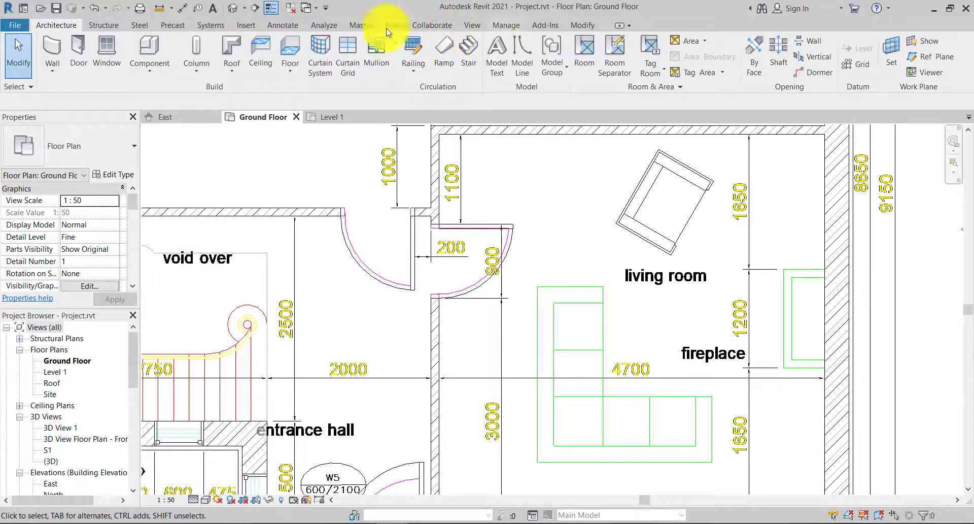
Step: Load the Sofa-Corbu family from the library's Seating folder
left_click(246, 26)
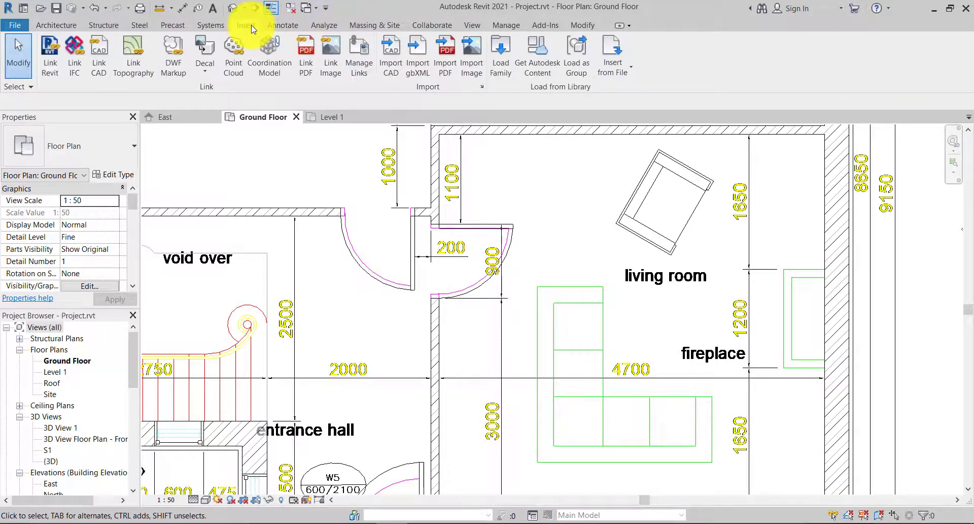
left_click(495, 72)
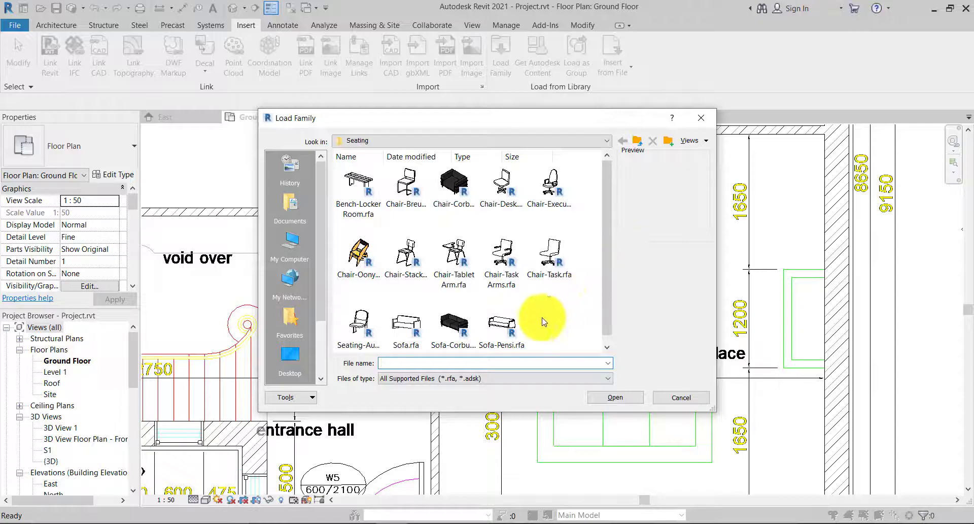
double_click(459, 320)
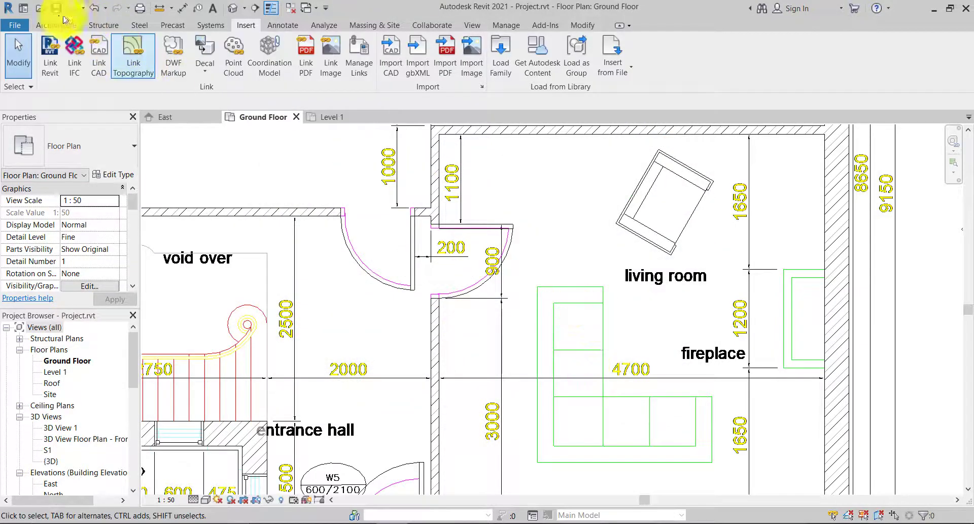
Step: Place a Sofa-Corbu upright over the vertical leg of the living room's corner sofa outline, with its back along the outline's outer edge
left_click(54, 26)
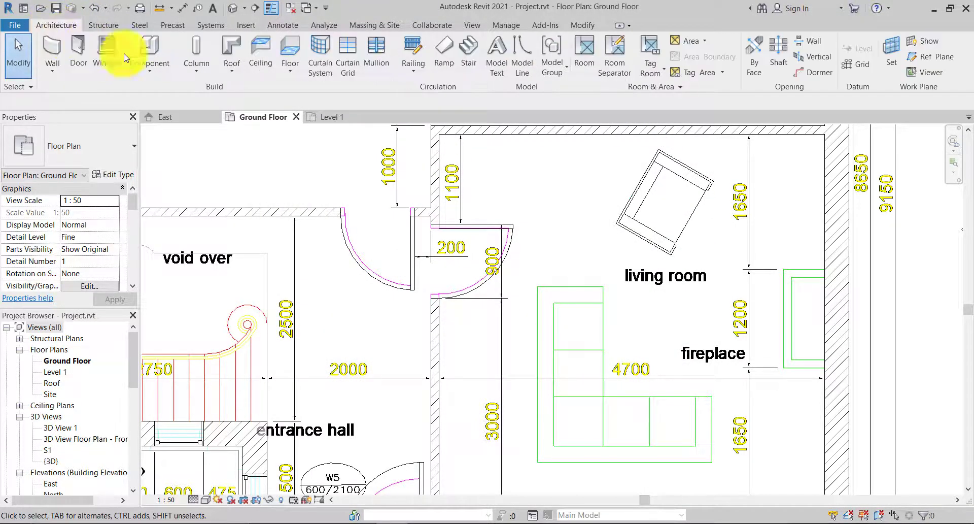
left_click(160, 40)
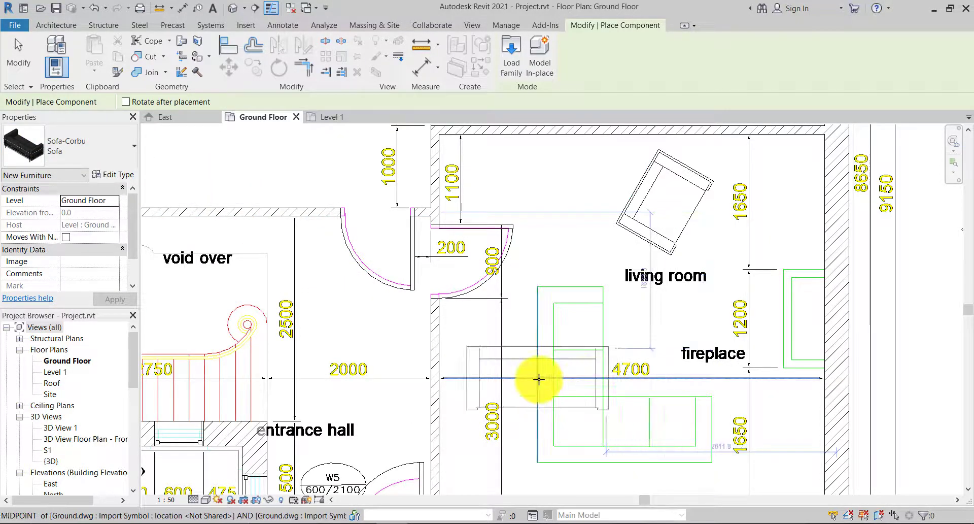
key("space")
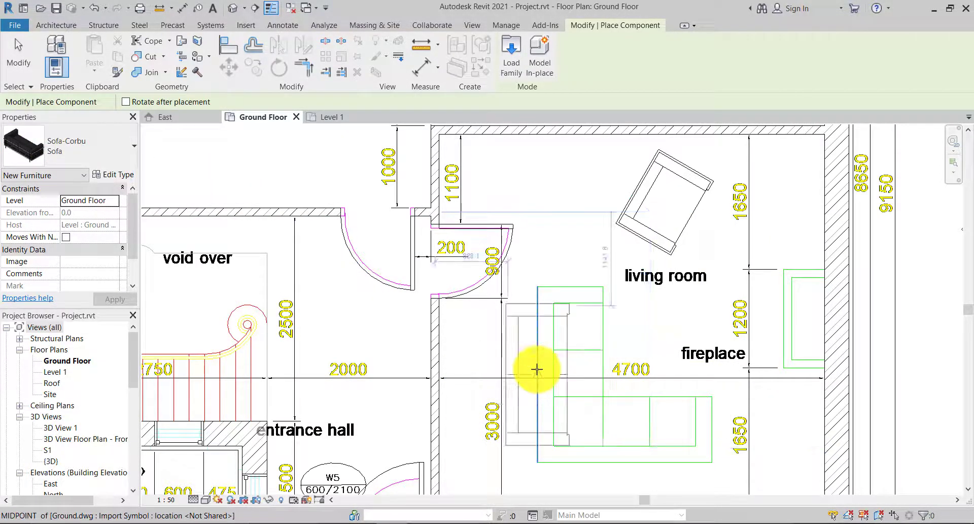
left_click(566, 358)
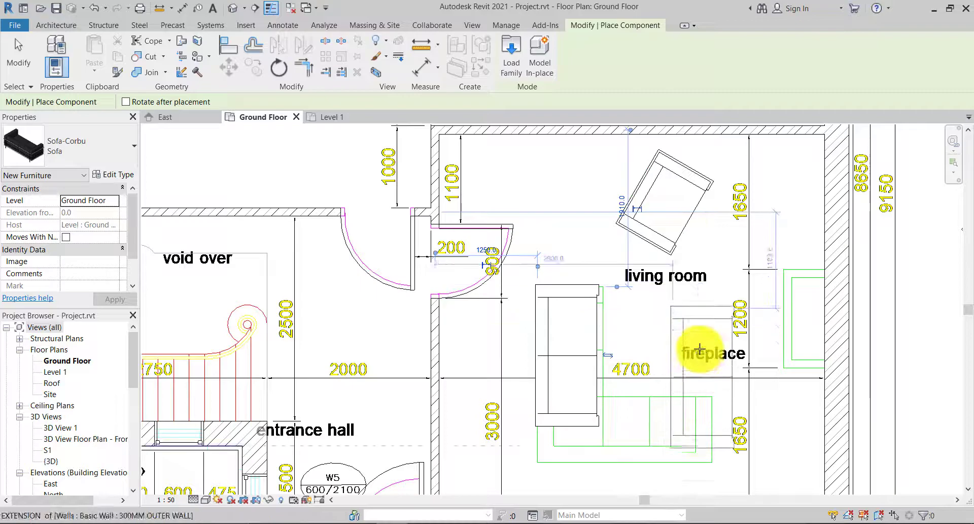
Step: Place a second Sofa-Corbu horizontally near the corner sofa outline's lower leg, with its back towards the window wall
scroll(632, 376, "up", 3)
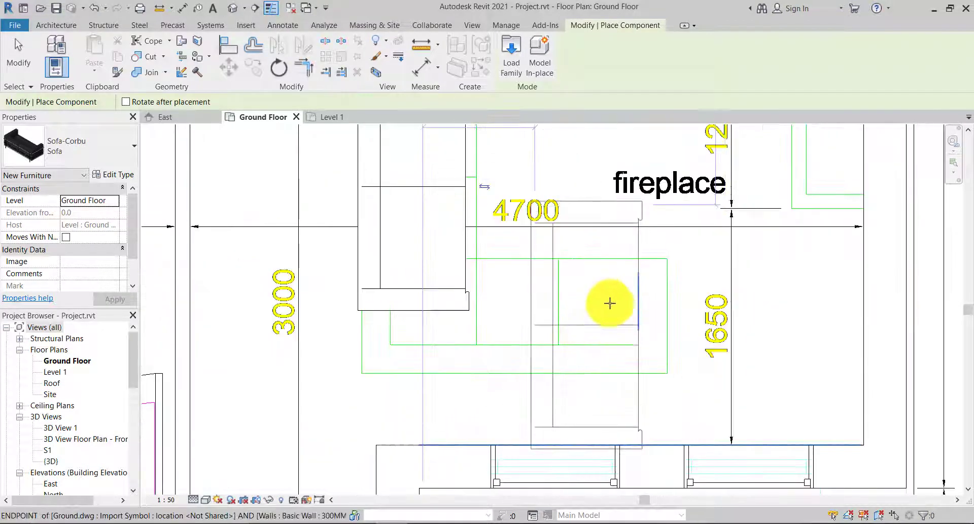
key("space")
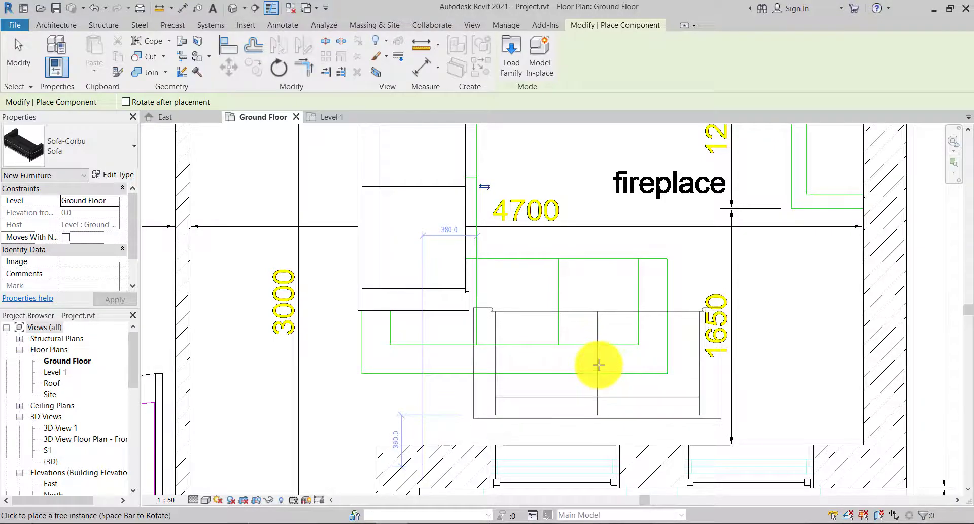
left_click(599, 364)
key("Escape")
key("Escape")
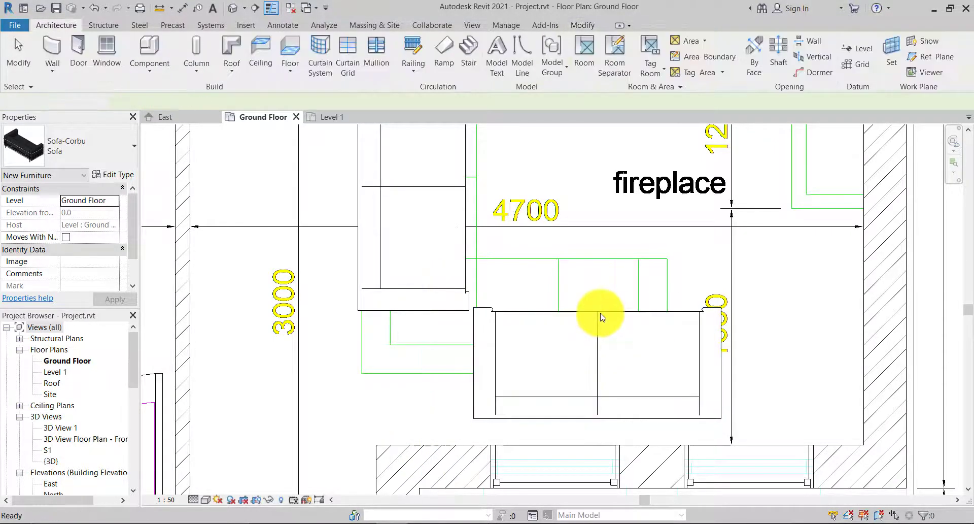
Step: Examine the stove, sink, island and dining furniture outlines in the kitchen and dining room
scroll(598, 317, "down", 3)
scroll(590, 307, "down", 1)
middle_click_drag(595, 288, 623, 406)
middle_click_drag(556, 306, 561, 358)
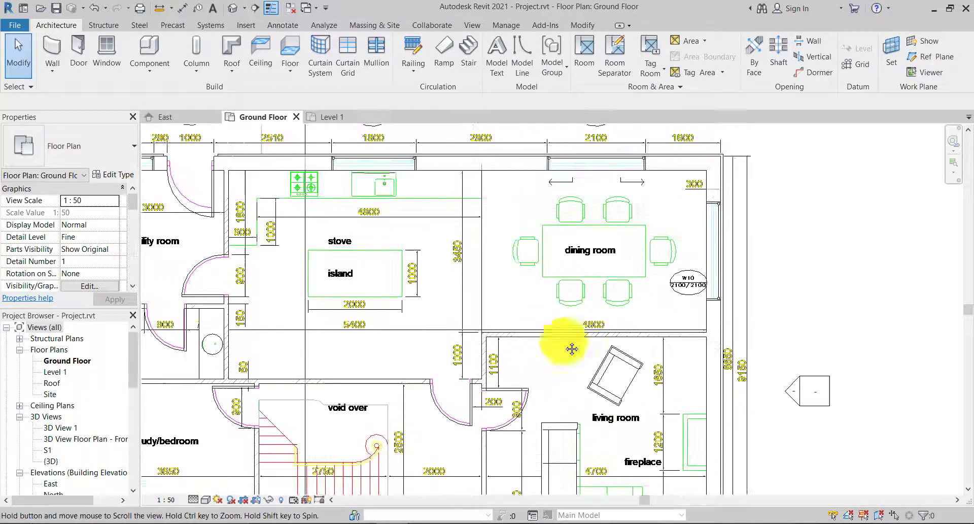
middle_click_drag(406, 273, 428, 304)
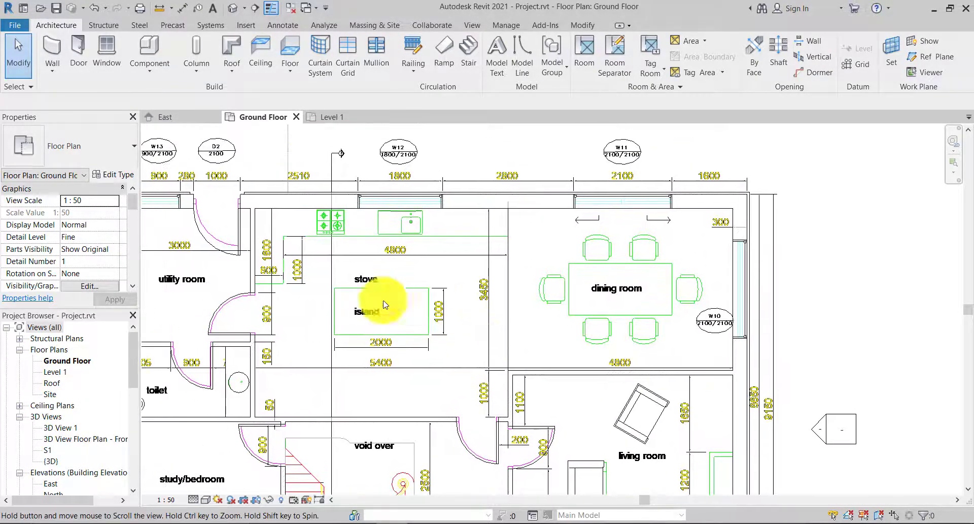
middle_click_drag(564, 317, 678, 292)
middle_click_drag(537, 381, 480, 342)
scroll(640, 130, "down", 1)
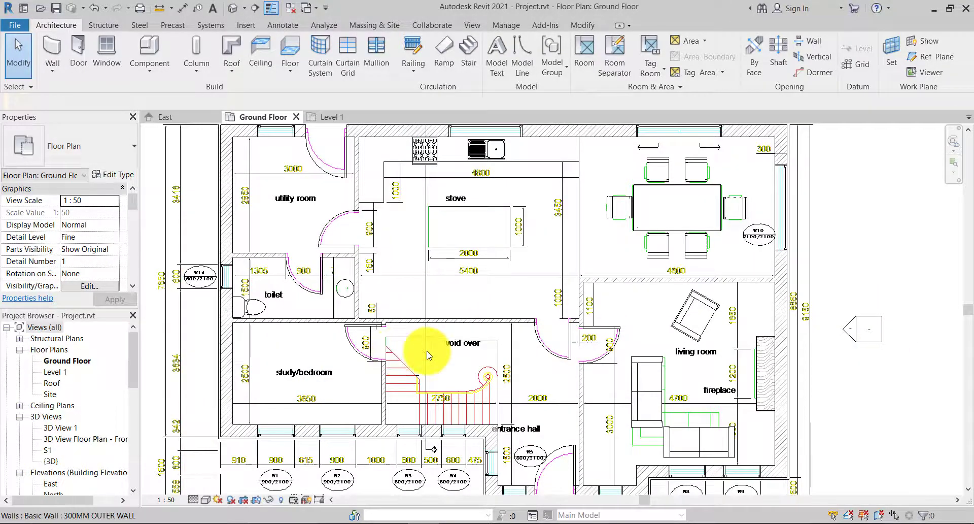
Step: Examine the cooker, sink, worktop and island placed in the kitchen against the CAD drawing
scroll(677, 305, "up", 3)
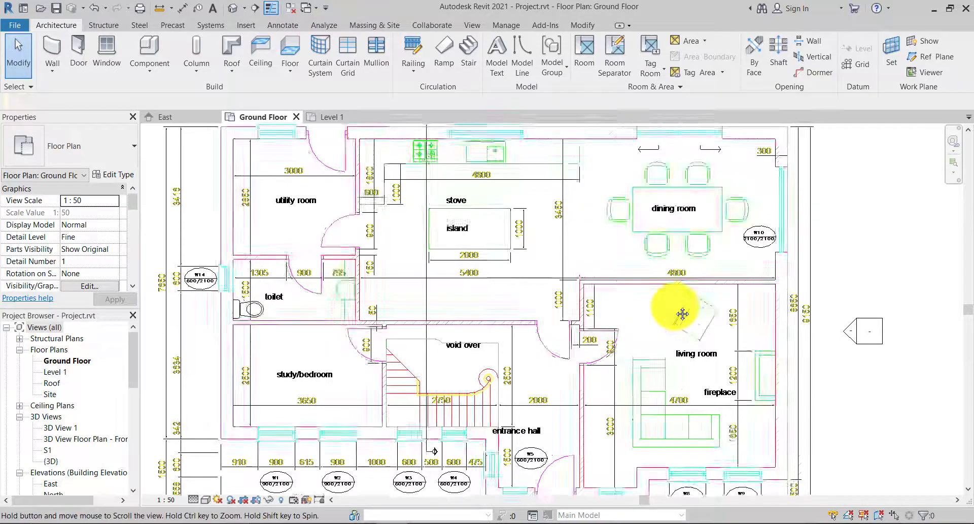
middle_click_drag(651, 282, 660, 353)
scroll(557, 325, "down", 2)
middle_click_drag(538, 324, 784, 338)
scroll(698, 261, "up", 2)
middle_click_drag(502, 290, 492, 264)
middle_click_drag(433, 352, 431, 320)
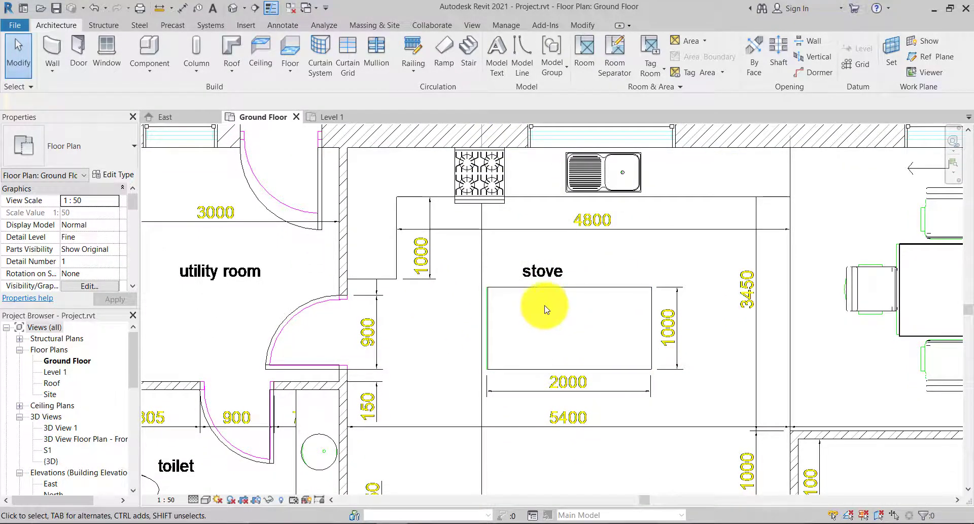
scroll(527, 310, "down", 1)
scroll(543, 300, "up", 2)
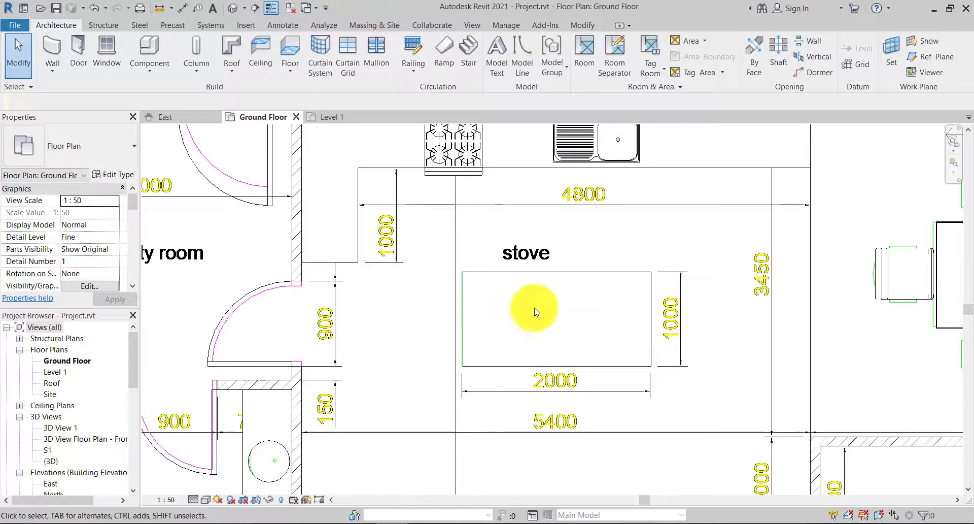
scroll(561, 319, "down", 2)
middle_click_drag(524, 314, 550, 310)
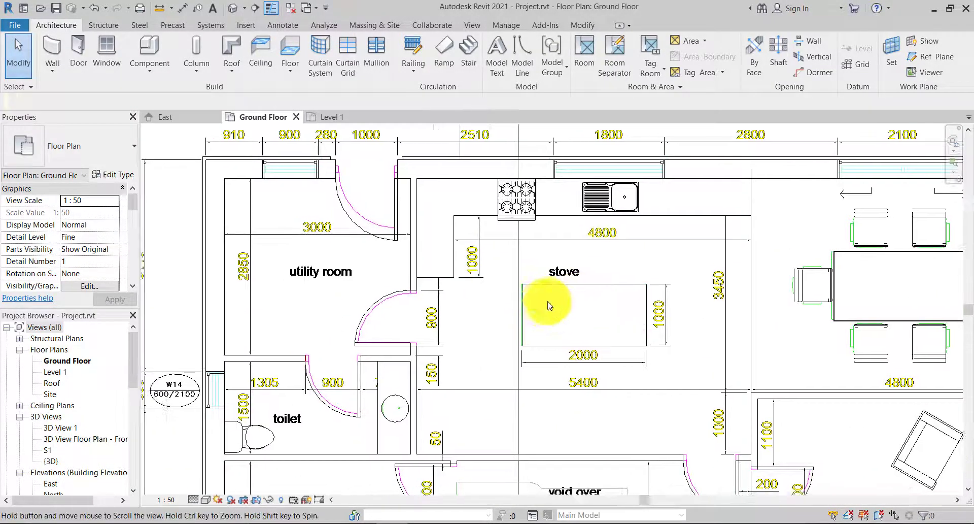
Step: Examine the toilet's fixtures and review the furnishings across the living room and utility room
middle_click_drag(410, 394, 420, 317)
middle_click_drag(365, 381, 362, 364)
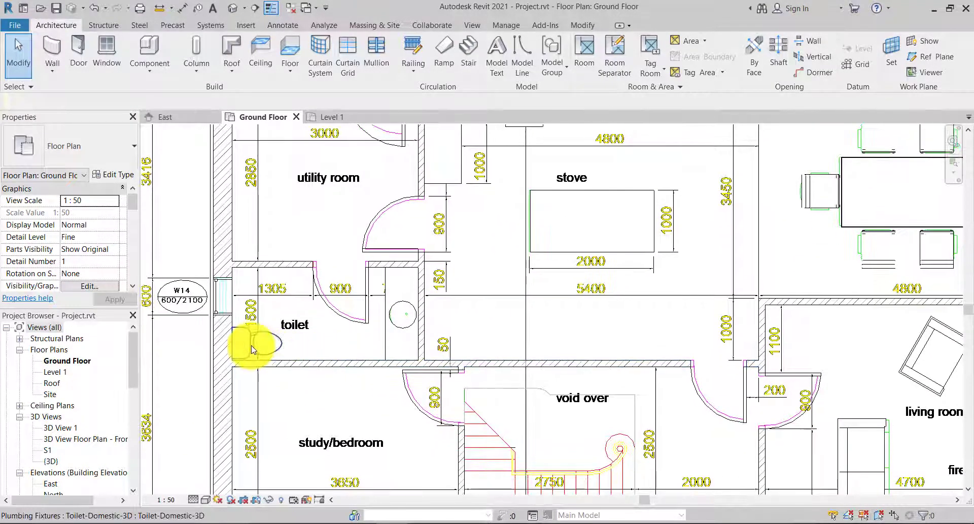
scroll(259, 344, "up", 3)
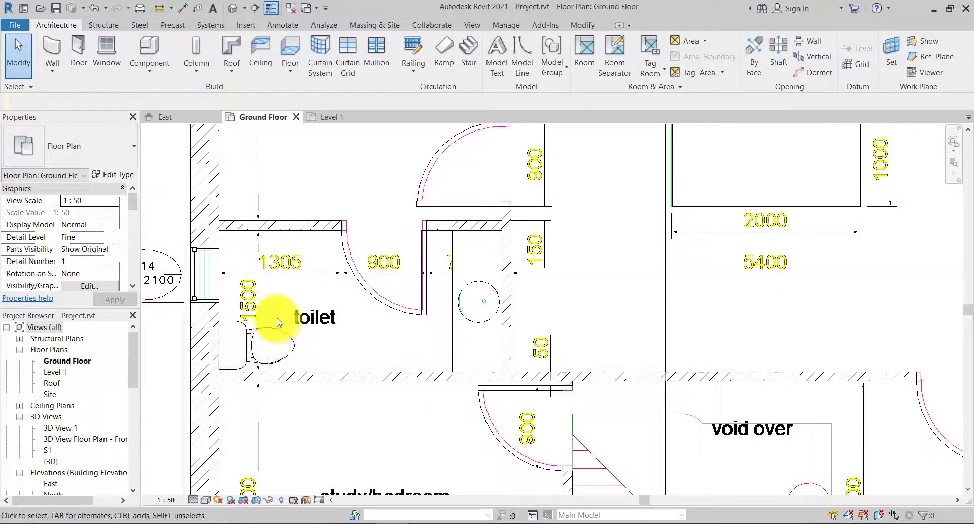
scroll(275, 321, "down", 2)
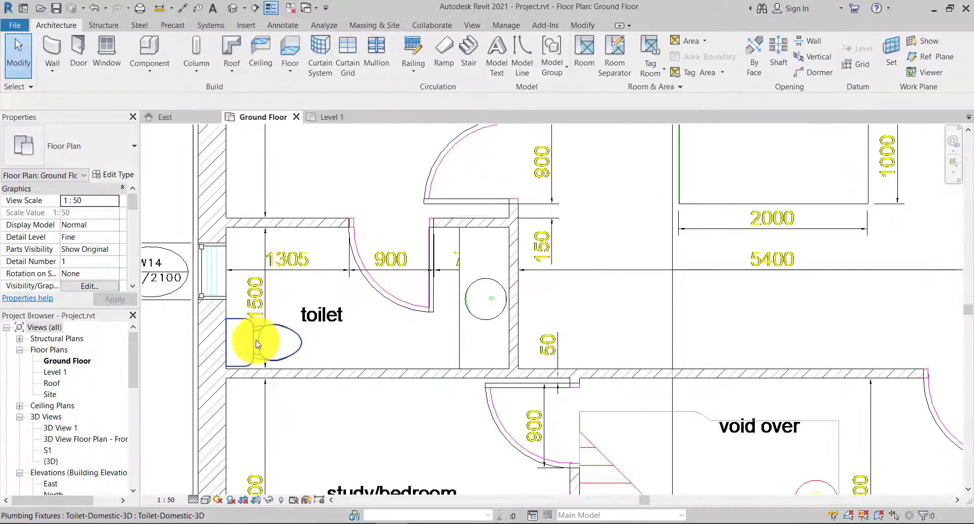
scroll(259, 344, "up", 2)
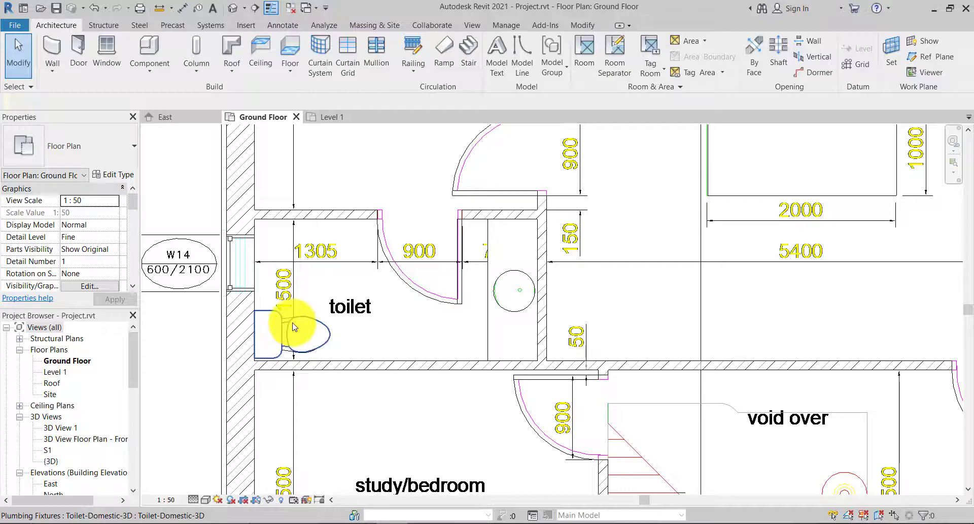
scroll(348, 404, "down", 3)
middle_click_drag(456, 424, 532, 276)
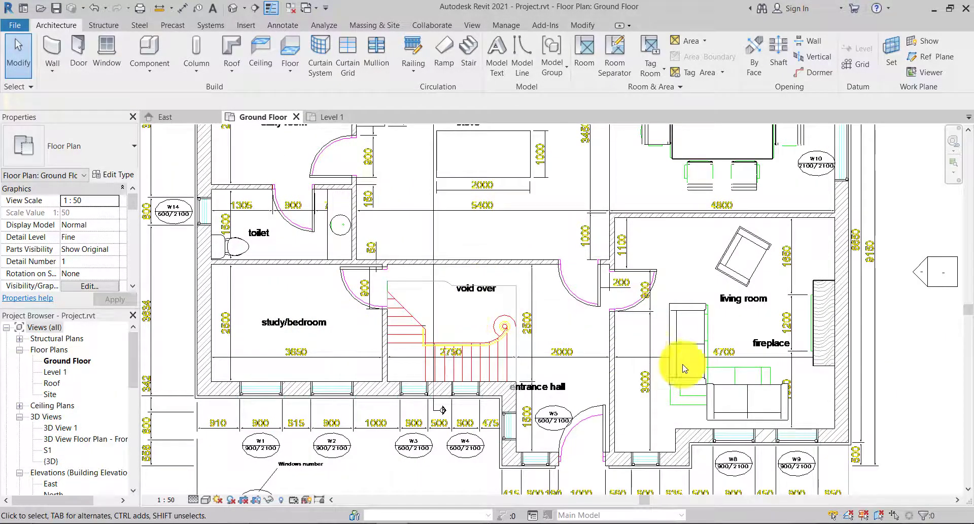
middle_click_drag(716, 326, 700, 376)
middle_click_drag(688, 326, 681, 359)
scroll(403, 317, "up", 3)
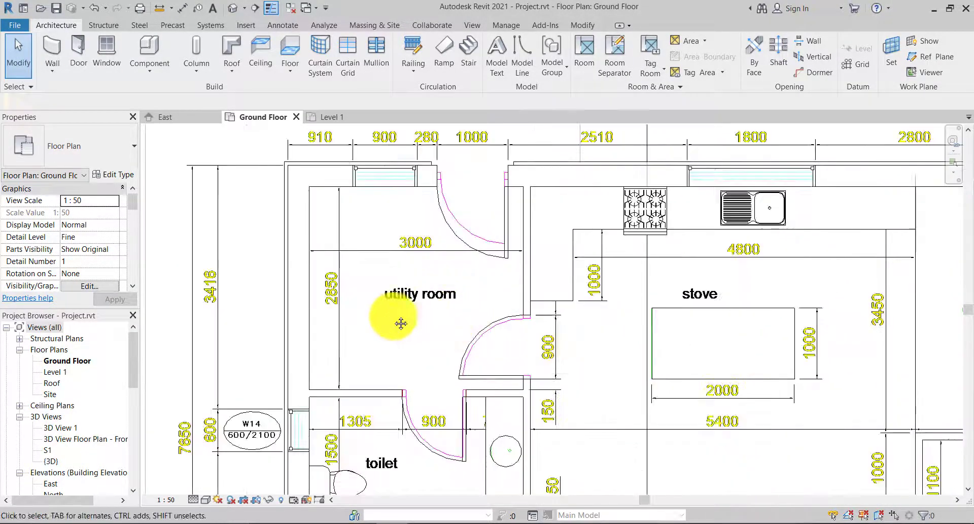
Step: Review the furnished utility room, toilet, kitchen, dining room and living room across the ground floor plan
scroll(402, 317, "down", 2)
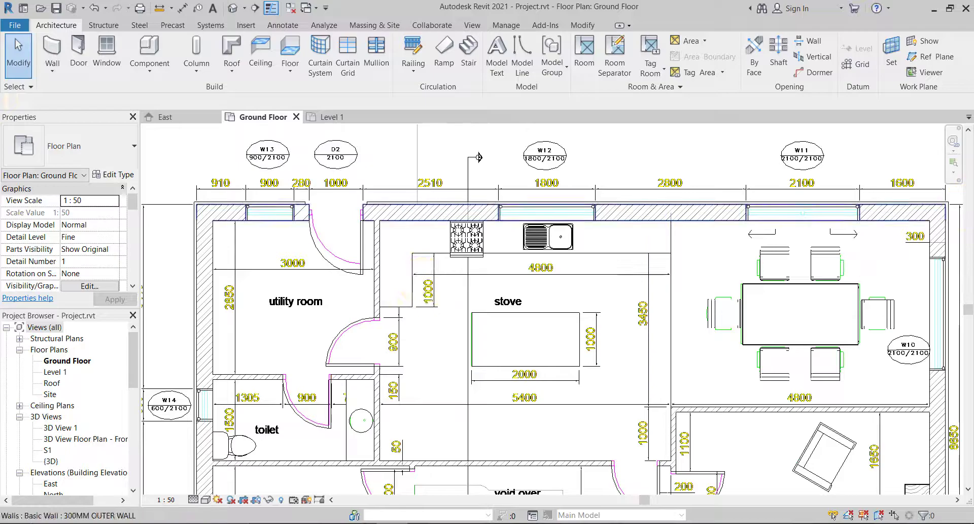
scroll(560, 281, "down", 3)
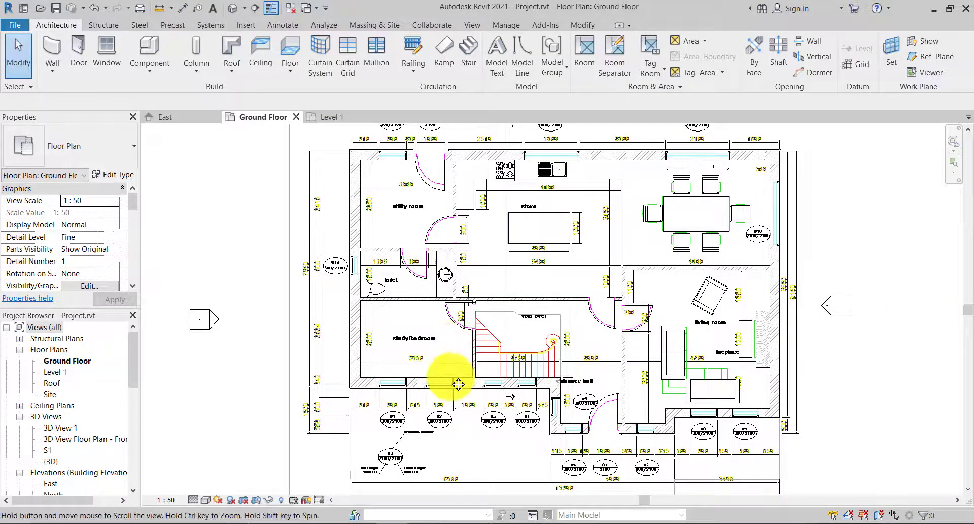
scroll(437, 370, "up", 2)
middle_click_drag(433, 309, 433, 388)
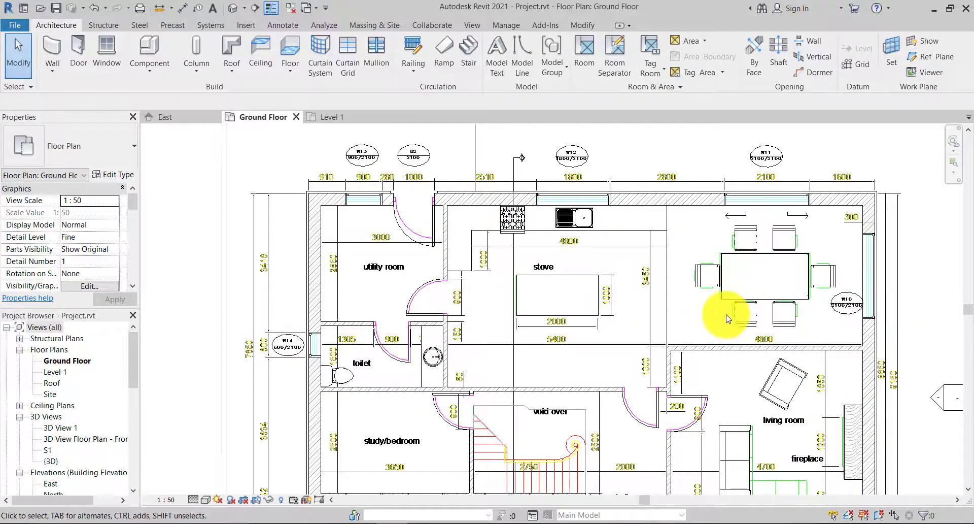
middle_click_drag(742, 283, 724, 291)
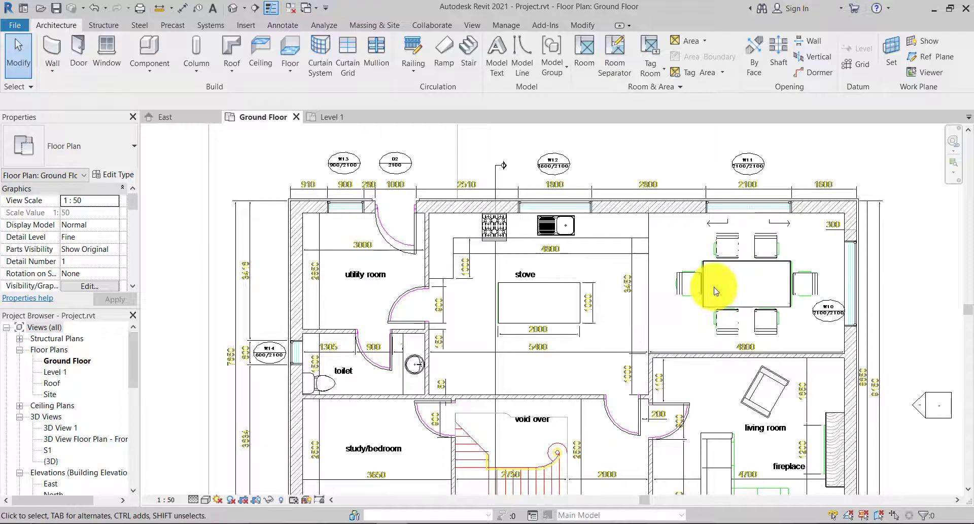
scroll(644, 304, "down", 2)
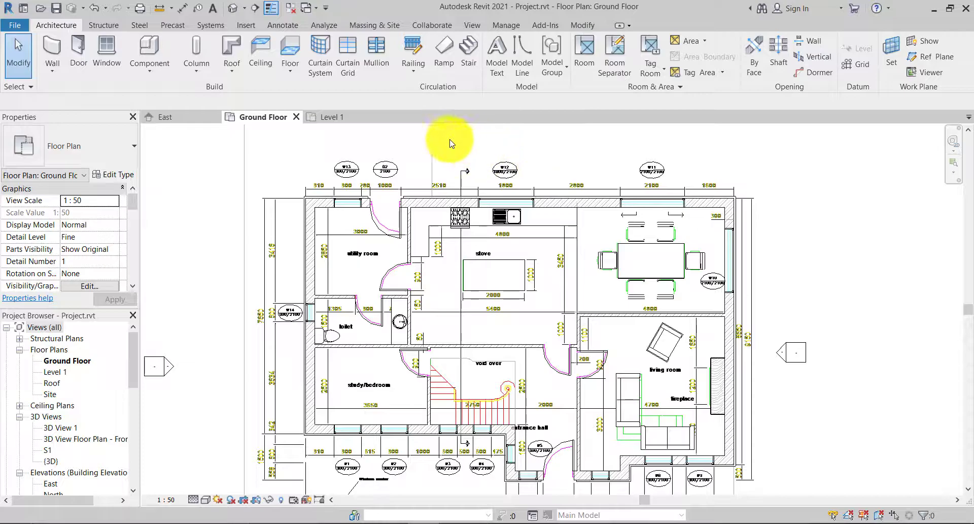
Step: Examine the house's walls, openings and furnishings in the default 3D view from several angles
left_click(231, 10)
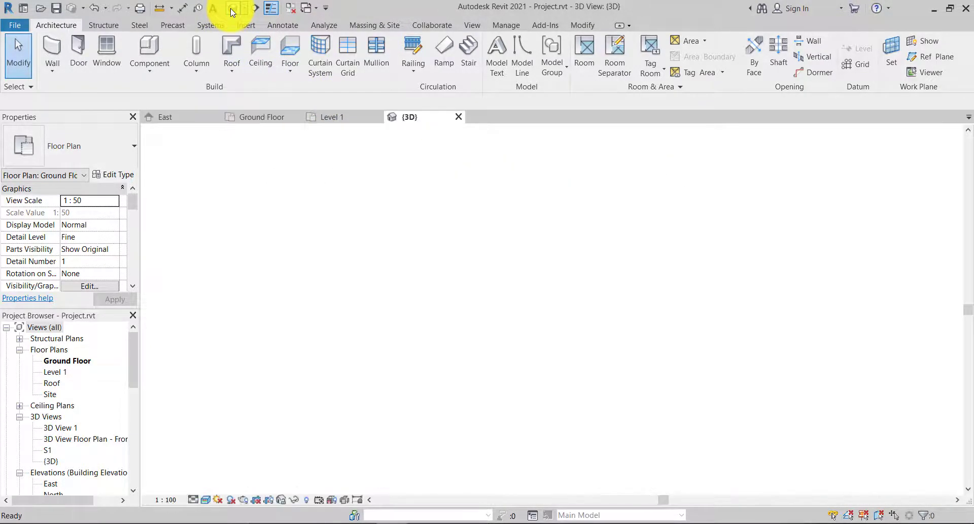
scroll(534, 347, "up", 6)
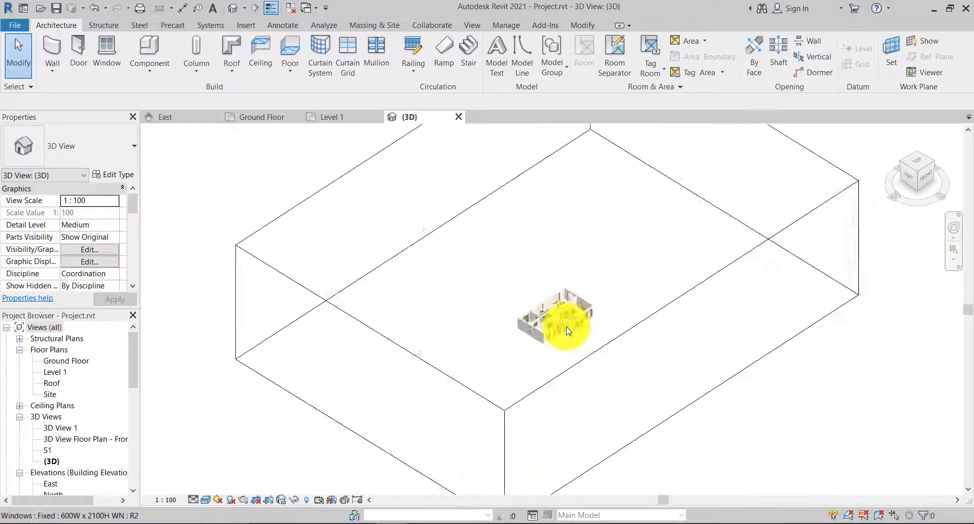
scroll(556, 402, "up", 4)
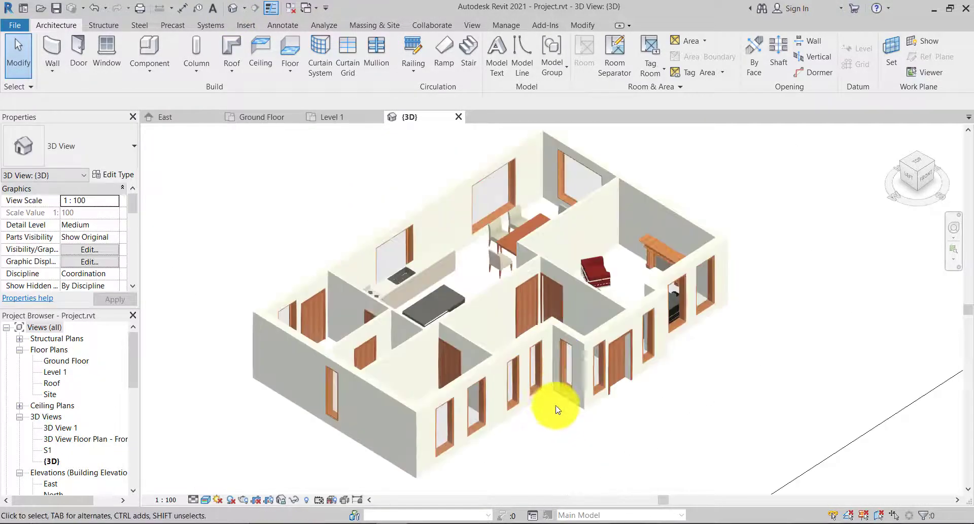
middle_click_drag(718, 359, 528, 394, "shift")
middle_click_drag(607, 326, 799, 339)
scroll(610, 330, "down", 4)
middle_click_drag(711, 352, 692, 359, "shift")
scroll(665, 363, "up", 6)
scroll(581, 369, "down", 3)
middle_click_drag(565, 368, 552, 381, "shift")
scroll(552, 381, "down", 5)
middle_click_drag(637, 419, 701, 327, "shift")
scroll(577, 404, "up", 6)
scroll(637, 207, "down", 2)
scroll(639, 229, "down", 3)
scroll(629, 345, "up", 3)
scroll(628, 318, "down", 3)
middle_click_drag(627, 412, 550, 419, "shift")
scroll(498, 278, "up", 3)
scroll(362, 162, "up", 2)
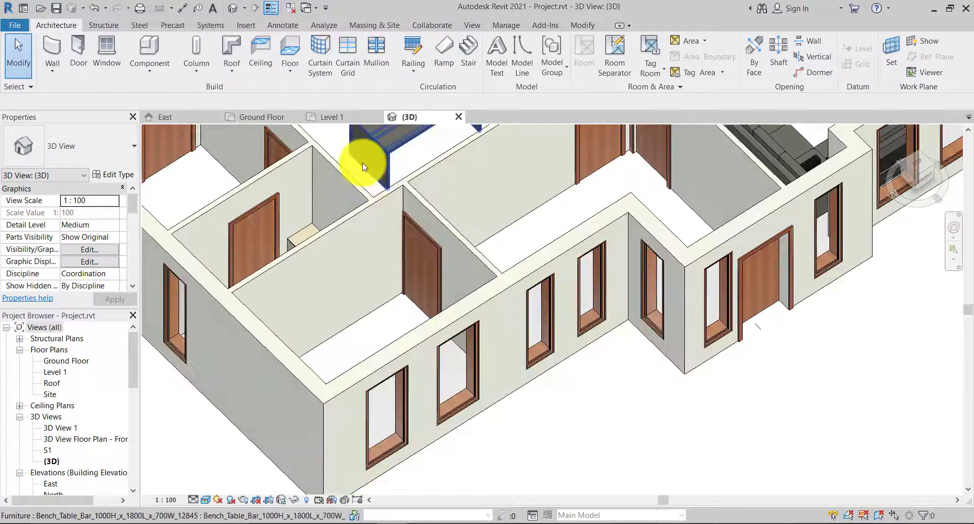
Step: Start a Generic - 12" architectural floor on the Ground Floor plan and pick the rear 300MM OUTER WALL's outer face as boundary
left_click(276, 118)
middle_click_drag(497, 328, 513, 330)
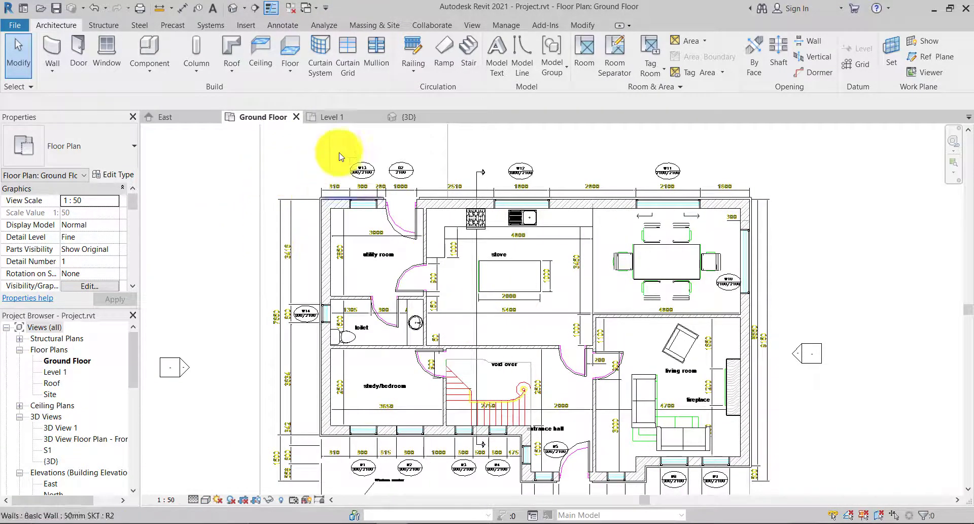
scroll(336, 182, "up", 2)
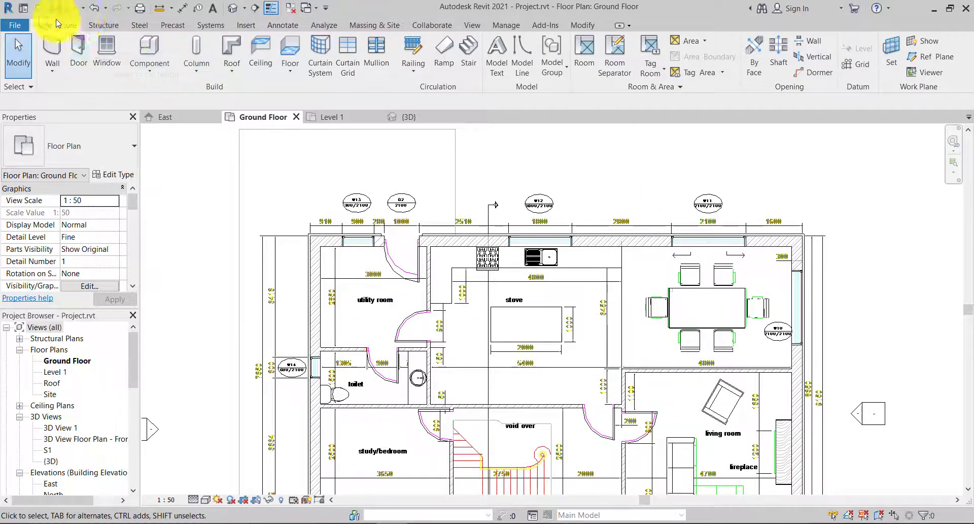
left_click(284, 71)
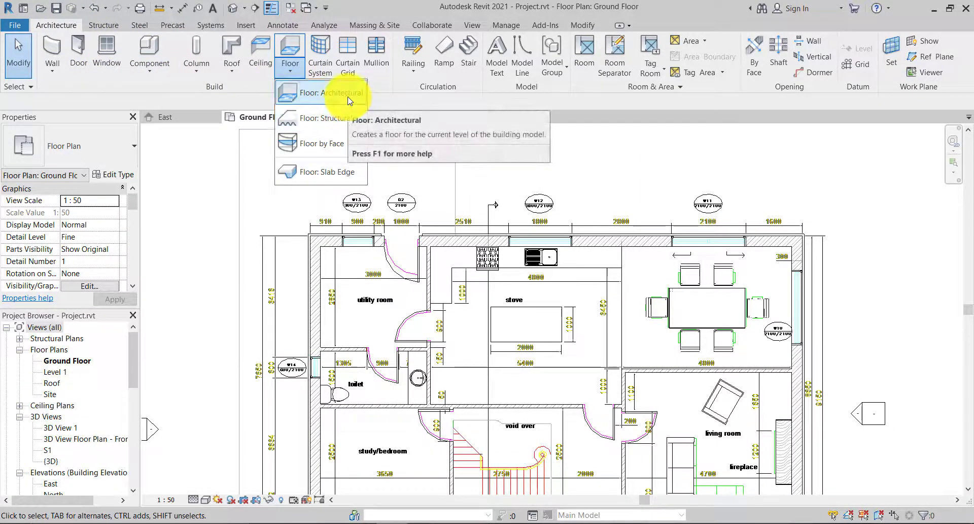
left_click(324, 93)
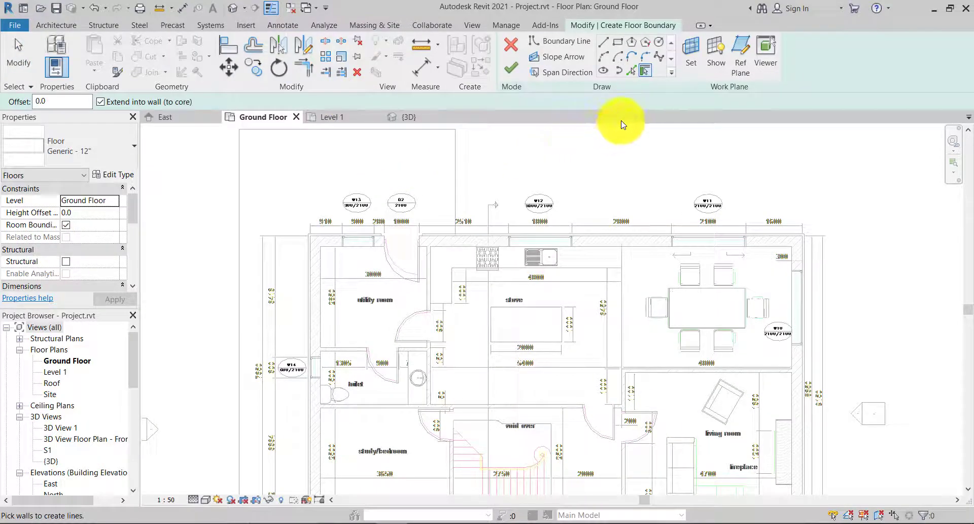
left_click(632, 74)
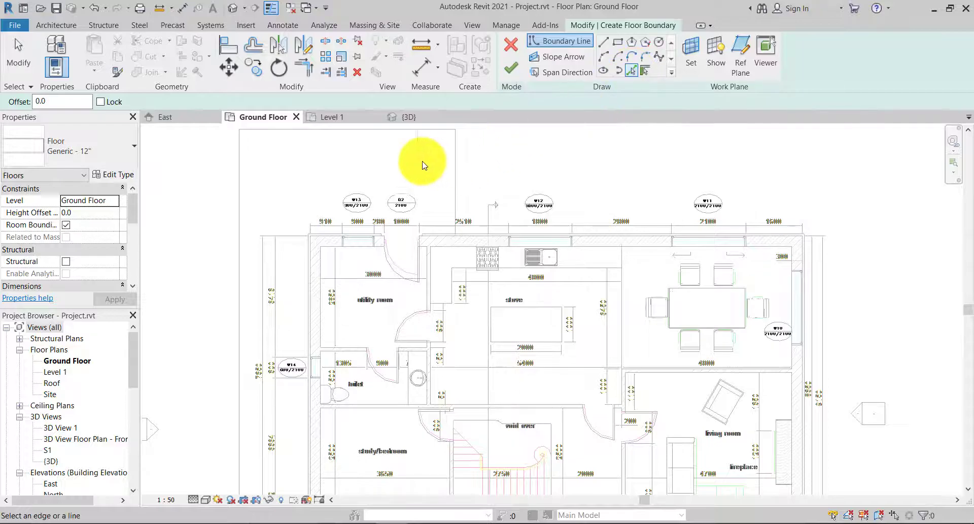
scroll(311, 201, "up", 3)
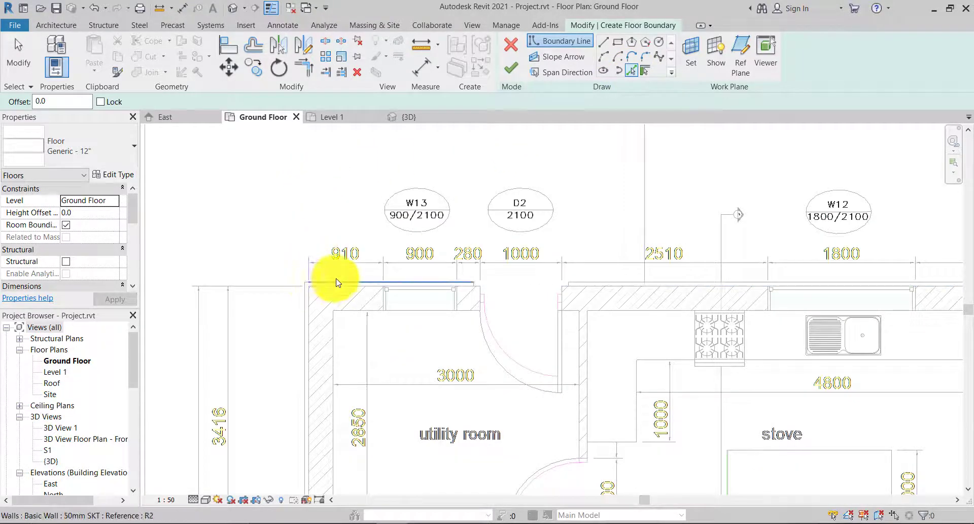
scroll(337, 279, "up", 3)
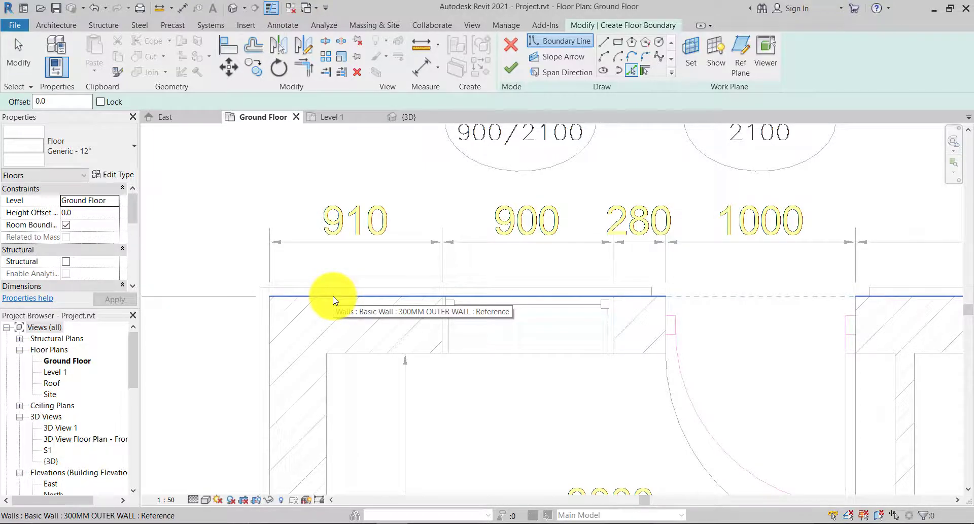
scroll(333, 299, "down", 2)
middle_click_drag(335, 318, 332, 168)
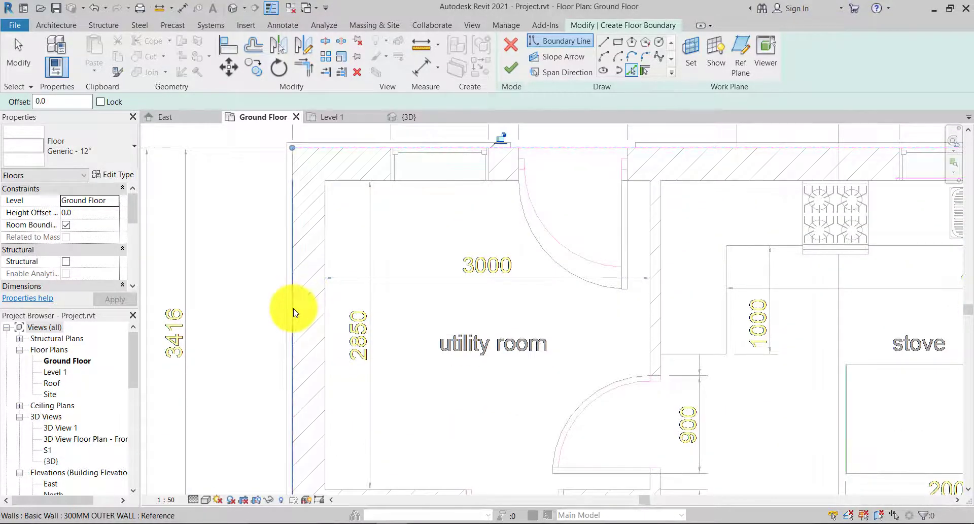
Step: Pick the outer faces of the study side wall, the study front wall and the projecting entrance hall walls as floor boundary lines
scroll(437, 307, "down", 3)
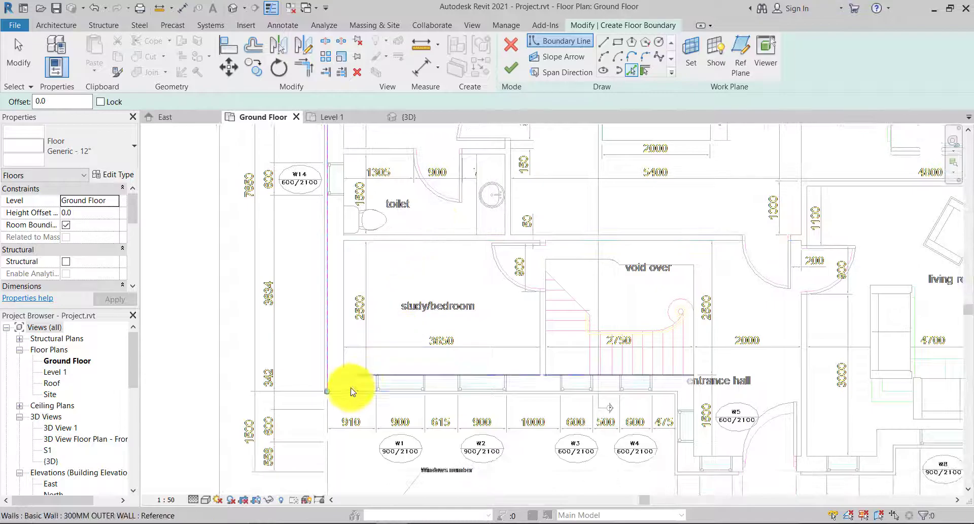
scroll(353, 398, "up", 1)
scroll(353, 399, "up", 1)
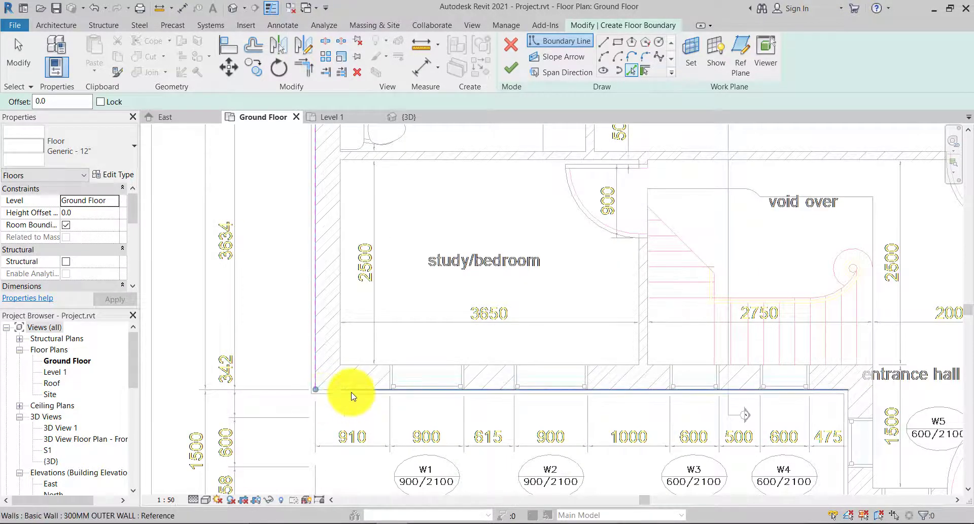
middle_click_drag(738, 409, 379, 285)
scroll(503, 348, "up", 4)
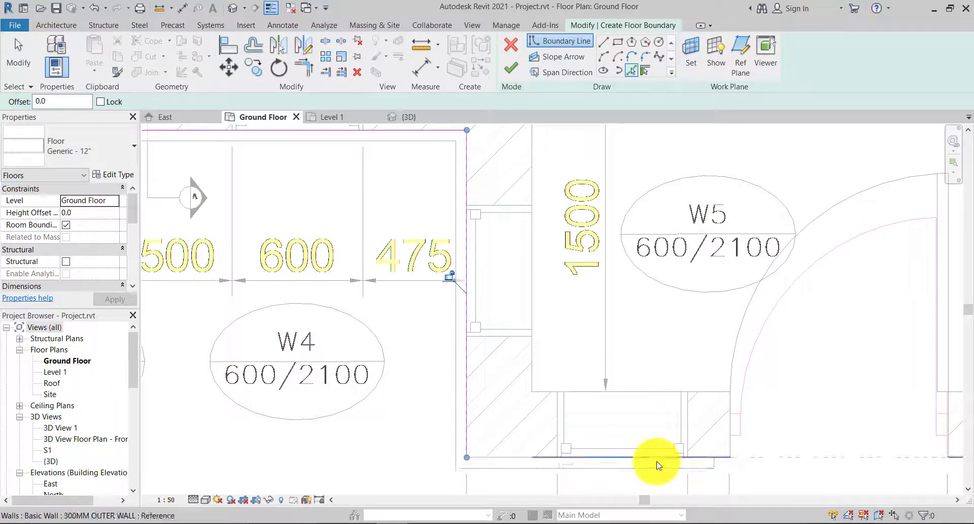
scroll(657, 464, "down", 2)
middle_click_drag(657, 465, 131, 446)
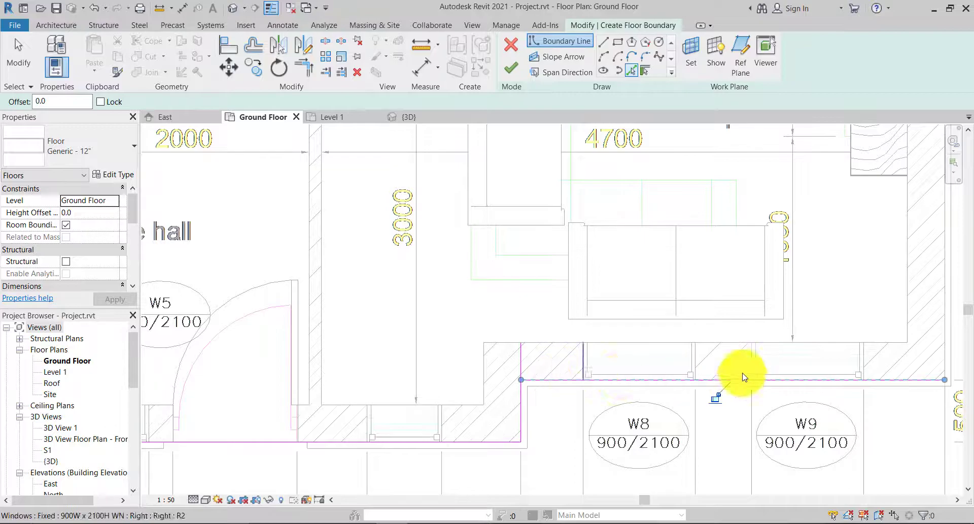
Step: Add the outer face of the side wall behind the fireplace and dining room to the floor boundary
scroll(857, 360, "down", 3)
middle_click_drag(875, 358, 584, 465)
scroll(625, 458, "up", 6)
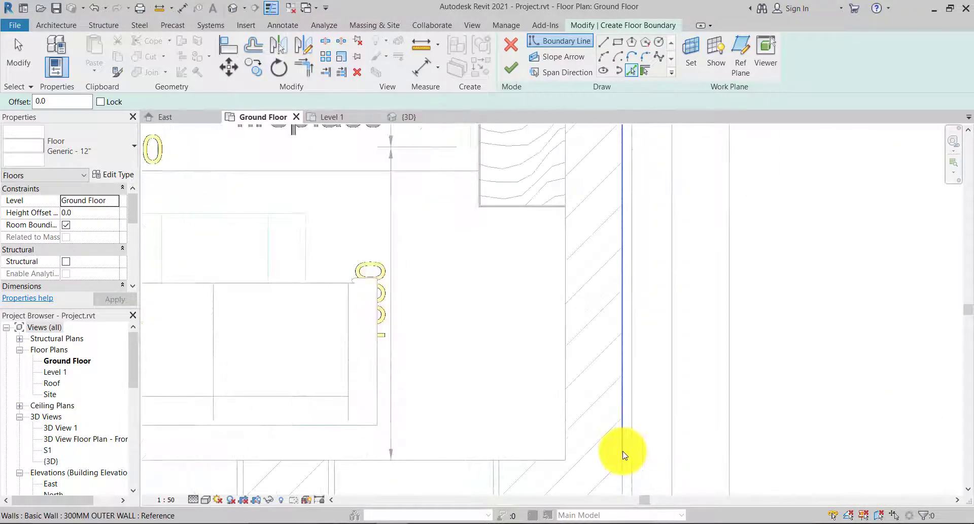
left_click(623, 453)
scroll(622, 447, "down", 4)
middle_click_drag(604, 233, 632, 442)
middle_click_drag(628, 282, 680, 475)
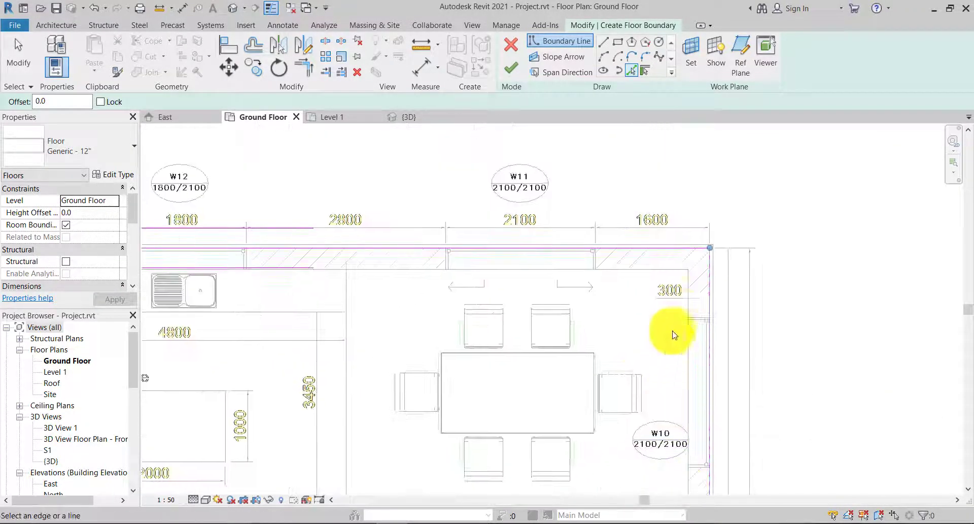
Step: Trim the floor boundary lines into a clean corner where the entrance front steps back to the living room's front wall
scroll(507, 277, "down", 2)
middle_click_drag(560, 327, 864, 264)
middle_click_drag(564, 385, 663, 239)
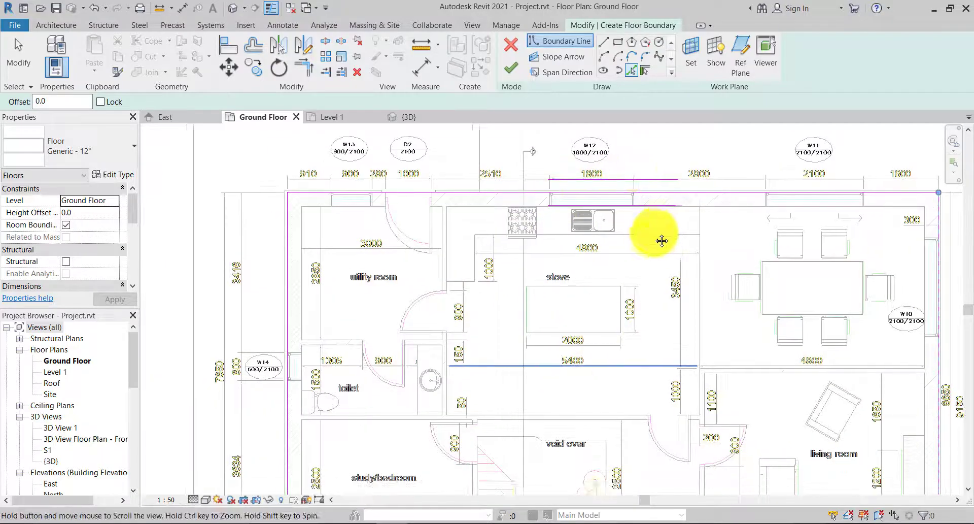
middle_click_drag(461, 463, 486, 418)
scroll(703, 403, "up", 3)
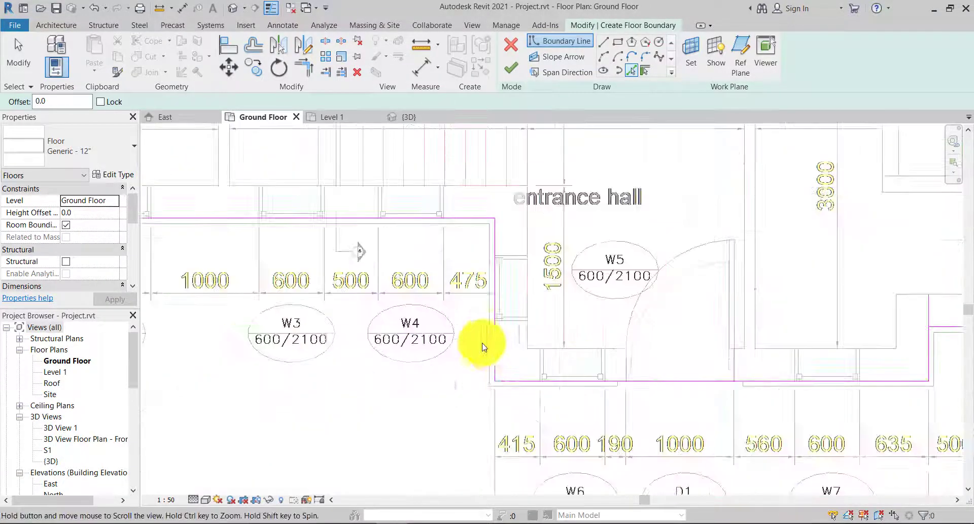
middle_click_drag(541, 403, 367, 410)
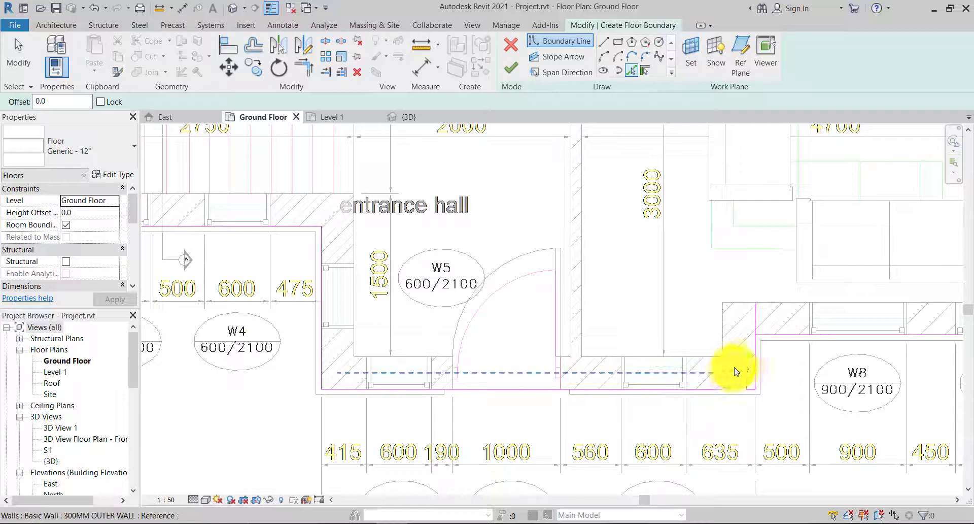
scroll(765, 344, "up", 3)
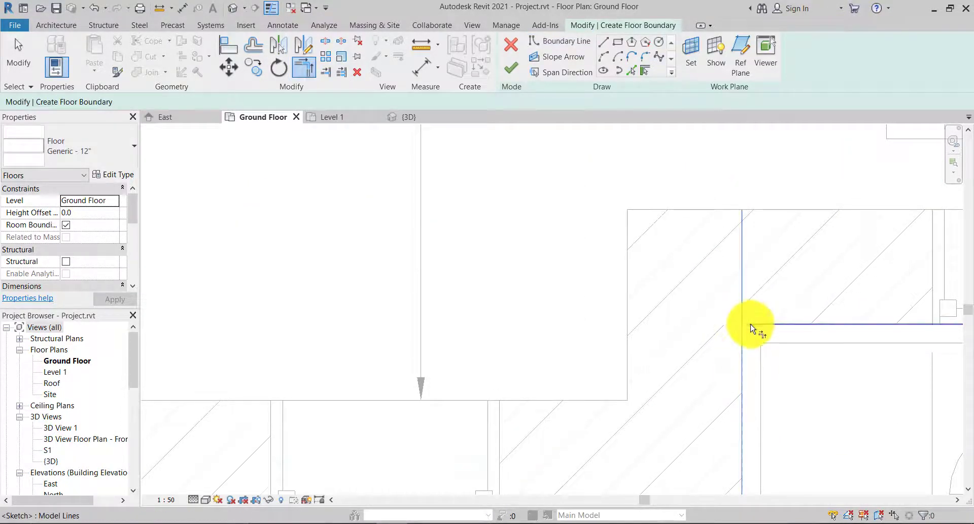
scroll(750, 327, "down", 5)
scroll(685, 370, "up", 2)
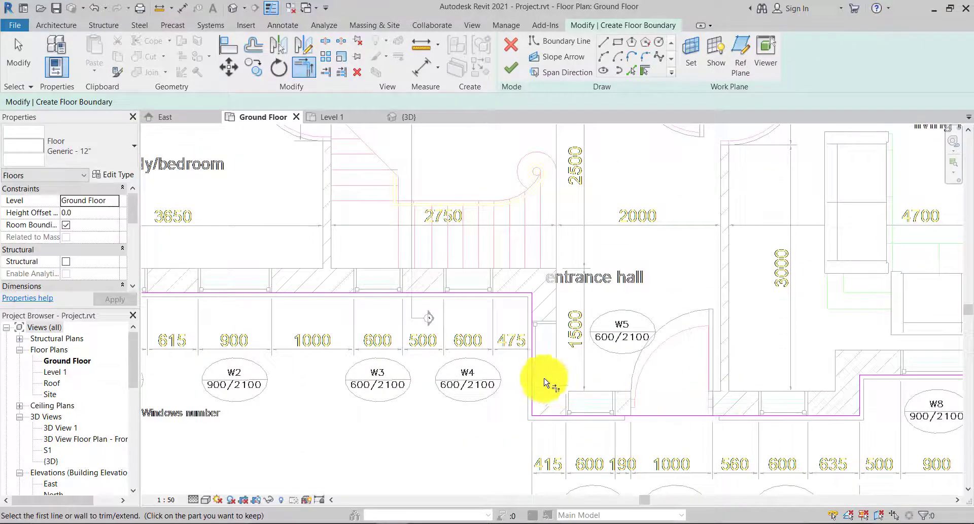
Step: Check the floor boundary for gaps and overlaps around the whole perimeter of the house
middle_click_drag(482, 309, 816, 382)
middle_click_drag(489, 354, 504, 481)
middle_click_drag(498, 331, 485, 448)
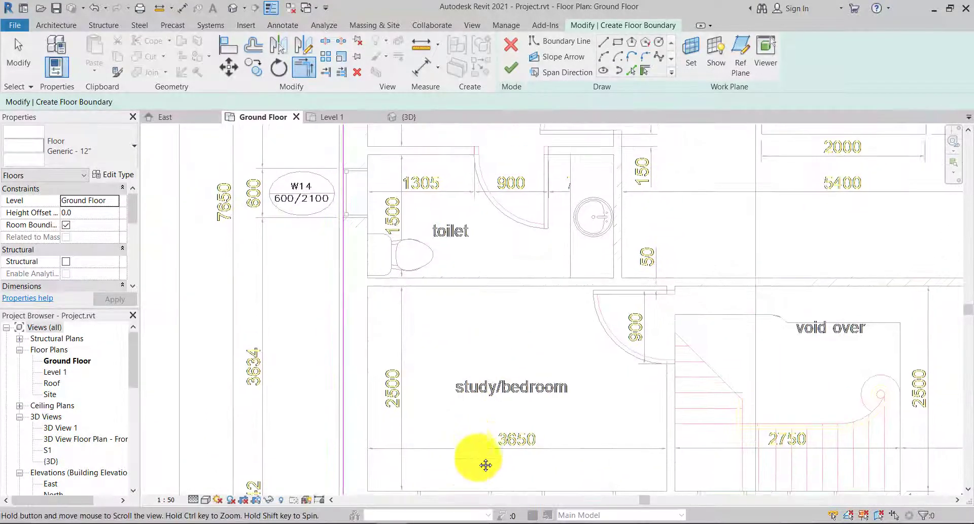
middle_click_drag(380, 138, 360, 347)
middle_click_drag(745, 350, 526, 335)
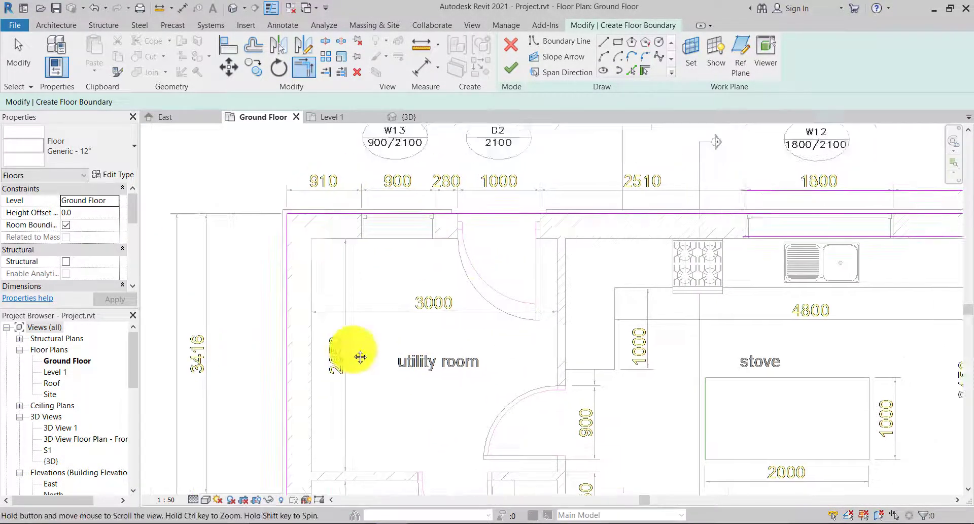
middle_click_drag(861, 314, 472, 313)
middle_click_drag(710, 363, 680, 362)
middle_click_drag(629, 428, 638, 199)
middle_click_drag(661, 396, 659, 174)
middle_click_drag(649, 436, 654, 246)
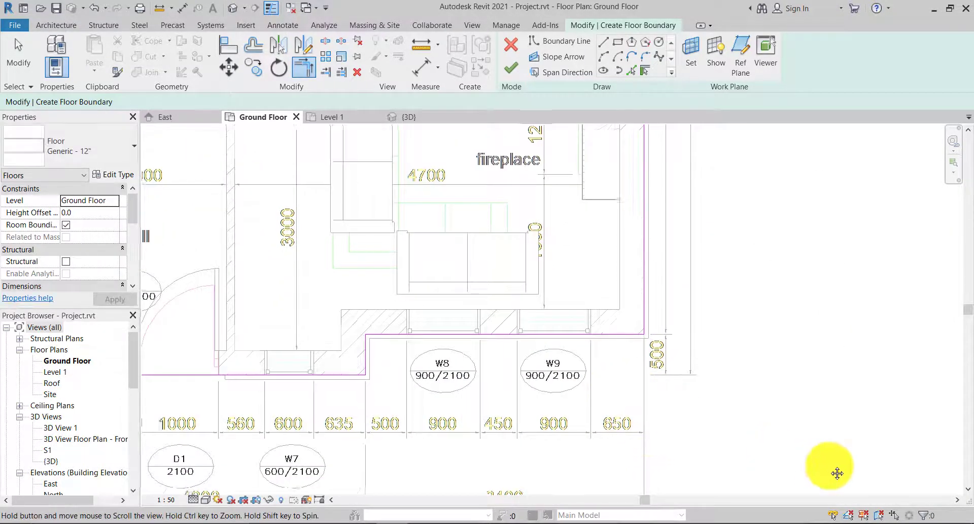
middle_click_drag(620, 396, 837, 473)
scroll(681, 429, "down", 2)
middle_click_drag(557, 415, 659, 440)
middle_click_drag(675, 348, 715, 467)
scroll(511, 287, "down", 1)
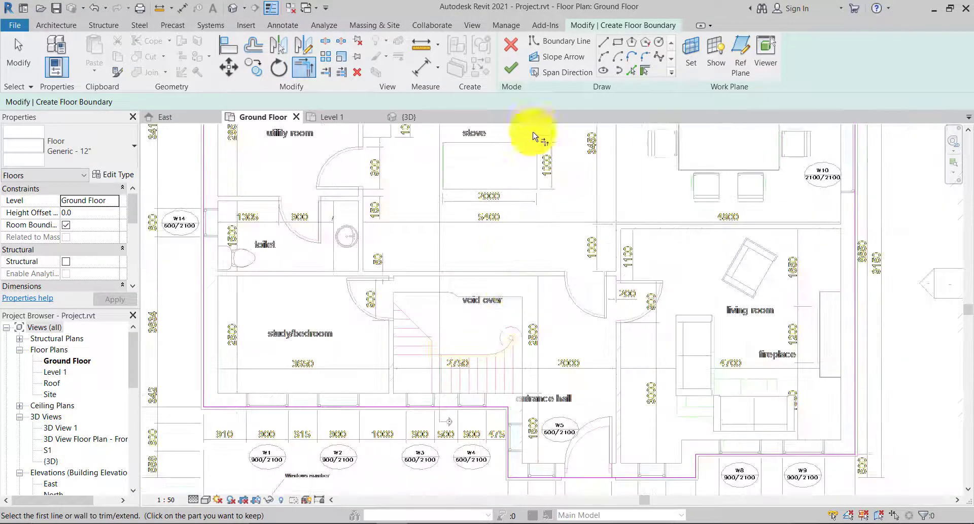
Step: Finish the floor boundary sketch and select the new ground floor slab in the 3D view
left_click(511, 69)
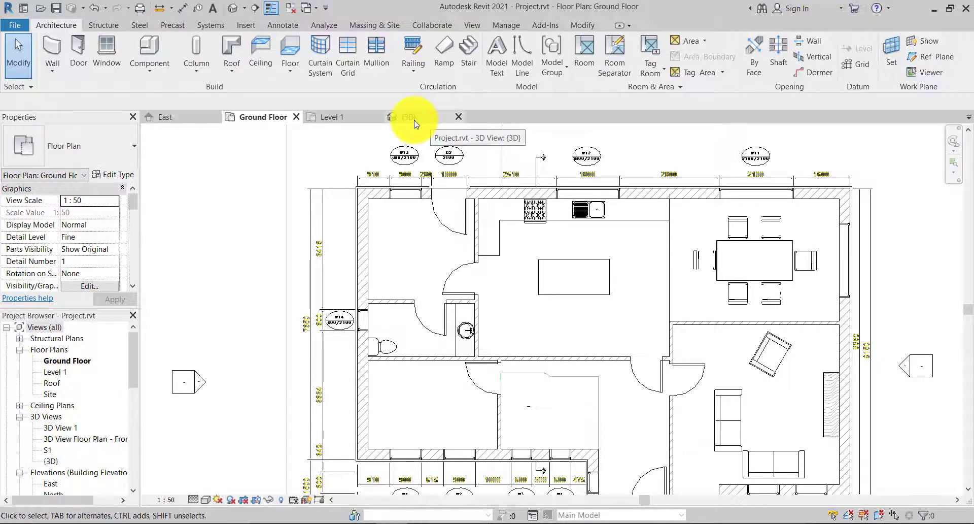
left_click(424, 119)
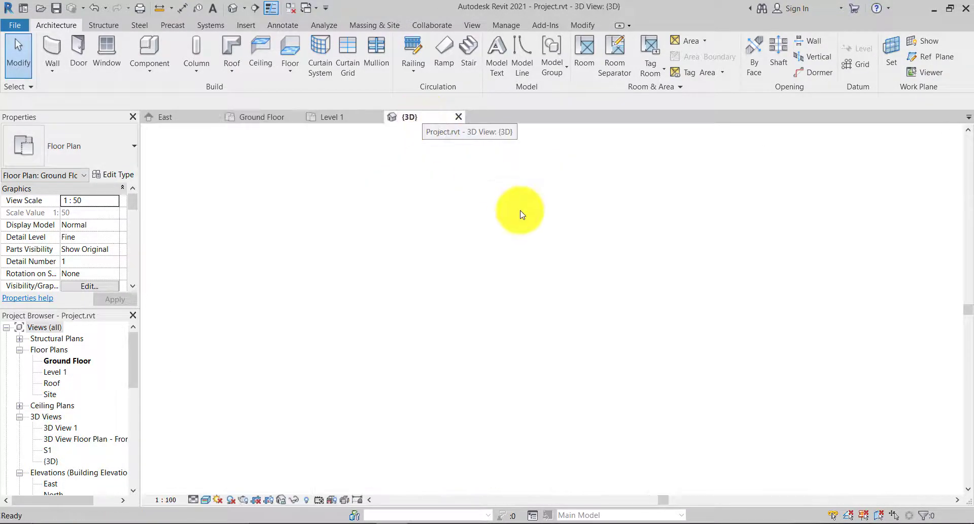
left_click(542, 388)
scroll(554, 391, "down", 4)
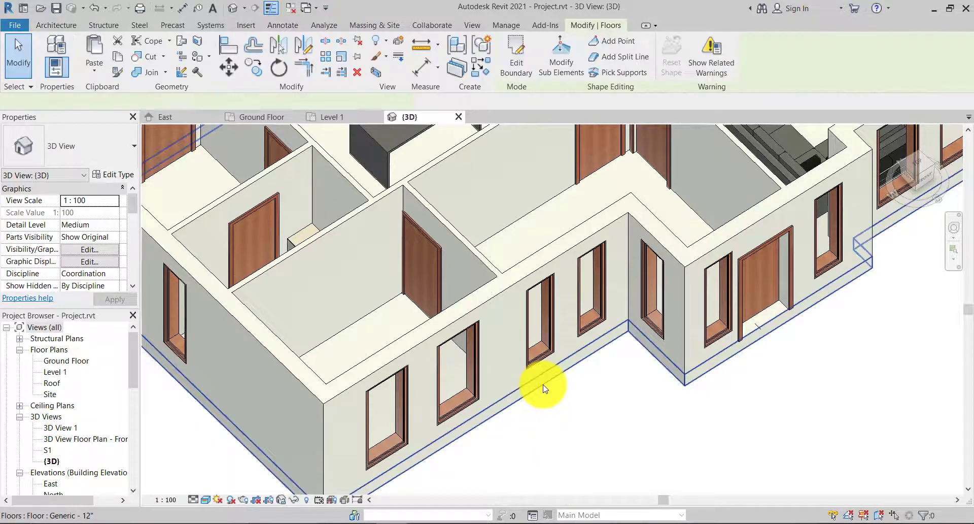
Step: Turn on the section box for the 3D view and select the box surrounding the house
middle_click_drag(582, 385, 565, 244, "shift")
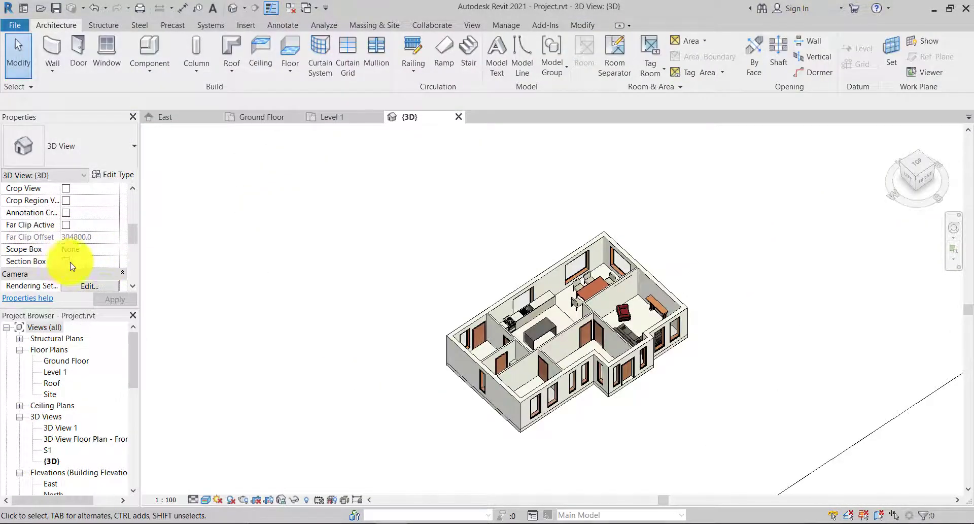
scroll(109, 256, "down", 2)
scroll(266, 281, "down", 6)
middle_click_drag(304, 300, 398, 306)
left_click(462, 315)
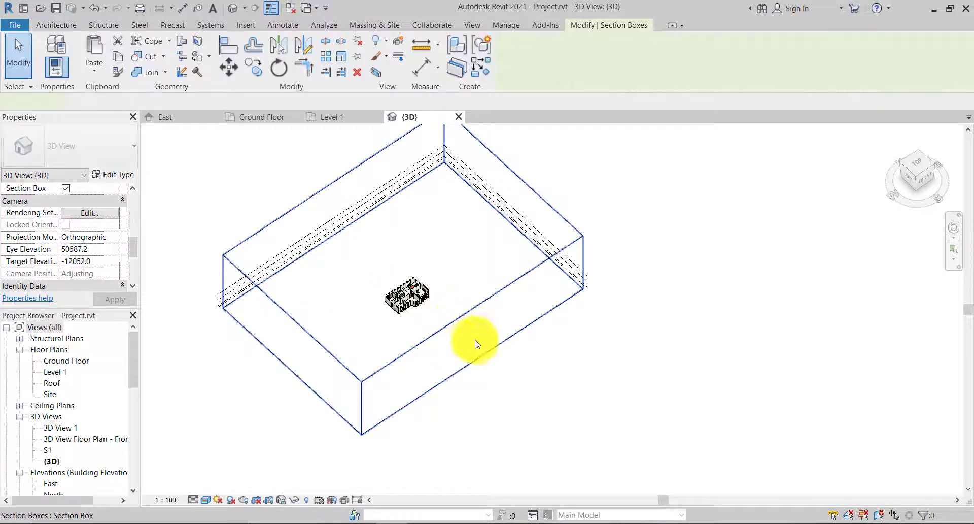
scroll(456, 335, "up", 2)
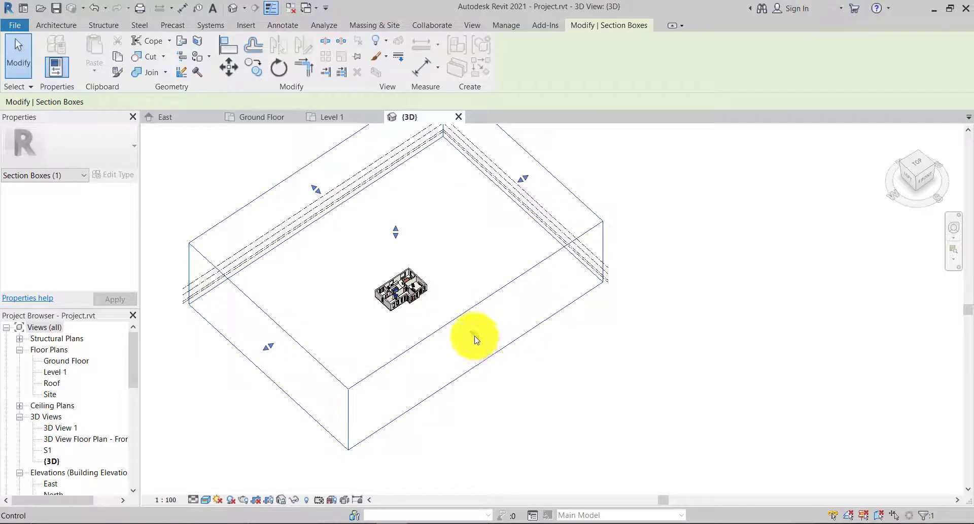
Step: Pull the section box's left and right faces inward, close to the two ends of the house
left_click_drag(425, 309, 411, 308)
left_click_drag(281, 334, 364, 287)
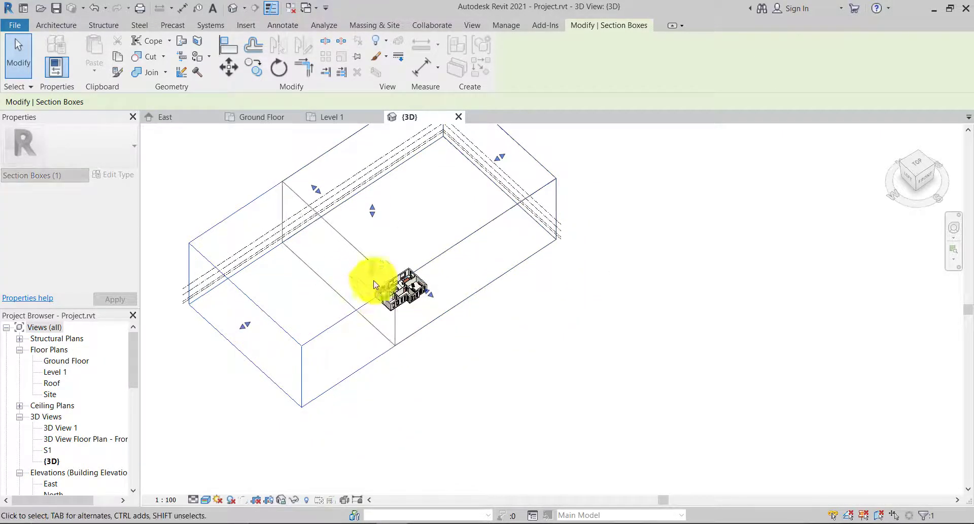
left_click_drag(499, 158, 361, 249)
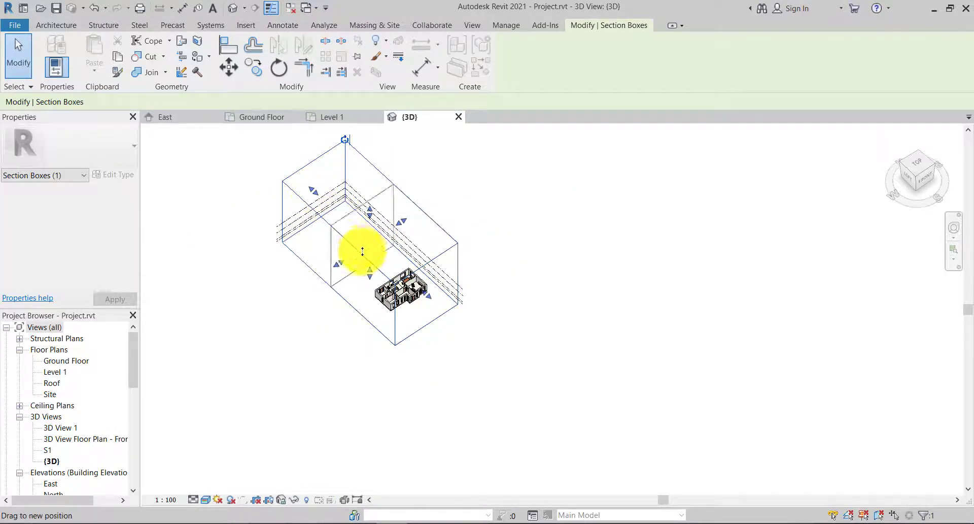
Step: Lower the top face of the section box toward the tops of the house walls
middle_click_drag(430, 305, 510, 209, "shift")
scroll(408, 227, "up", 5)
left_click_drag(382, 179, 369, 363)
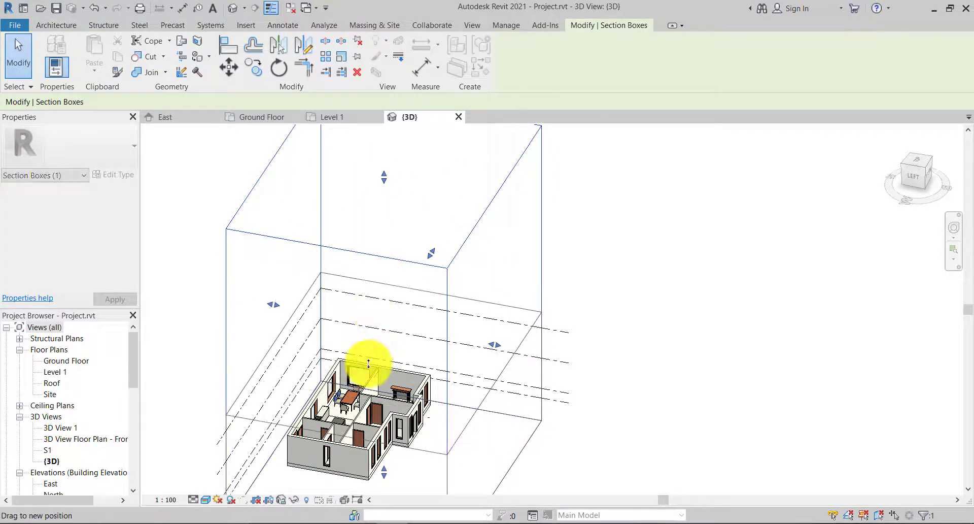
left_click_drag(500, 375, 507, 381)
Step: Examine the furnished house and its floor slab inside the reduced section box from the front and left sides
middle_click_drag(507, 381, 456, 391, "shift")
scroll(500, 348, "up", 3)
middle_click_drag(500, 347, 647, 298, "shift")
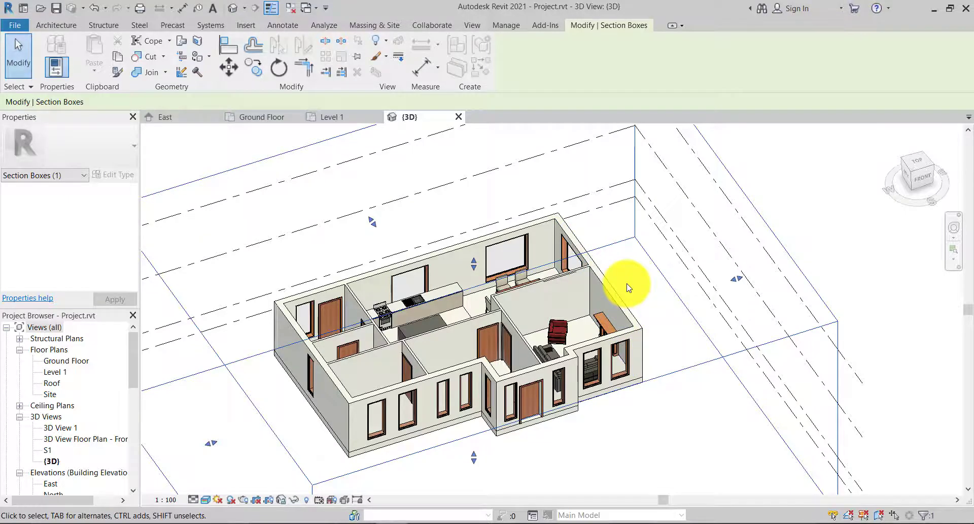
scroll(628, 287, "up", 5)
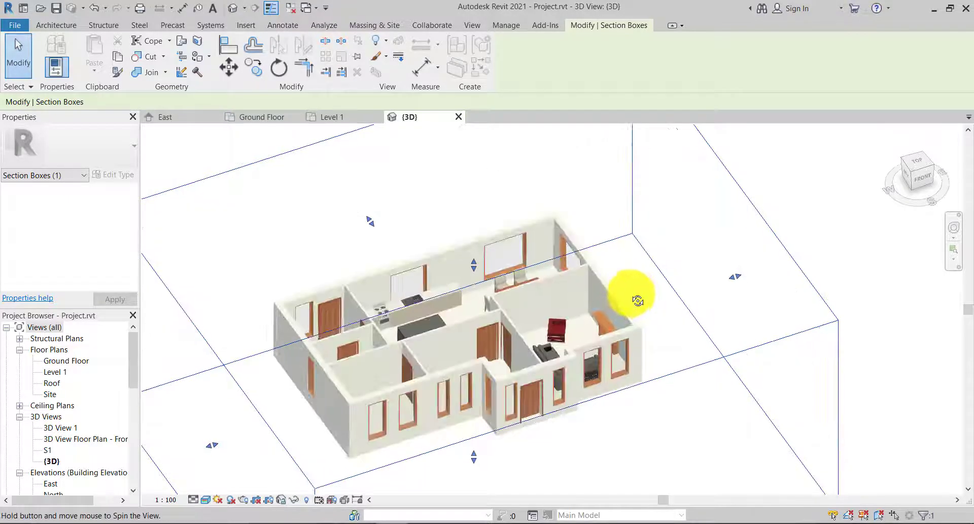
middle_click_drag(595, 288, 668, 327, "shift")
scroll(668, 323, "up", 5)
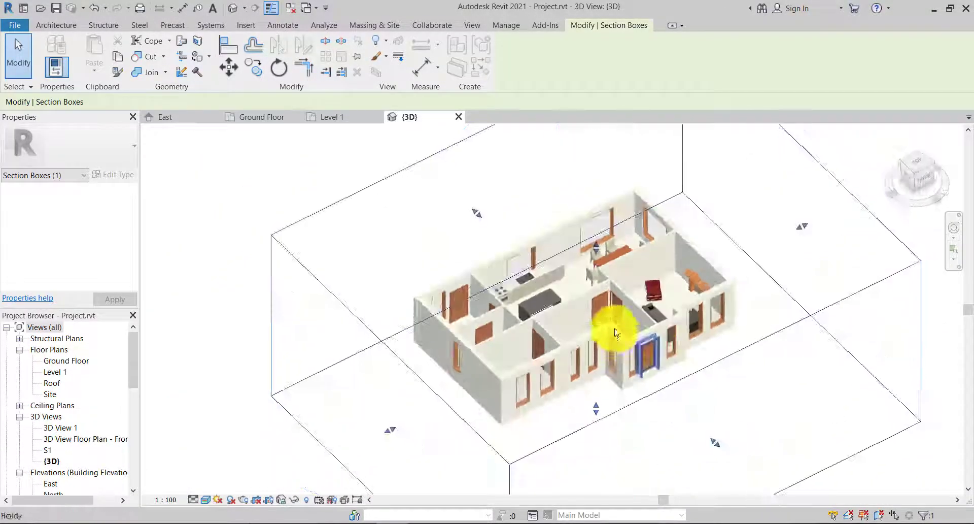